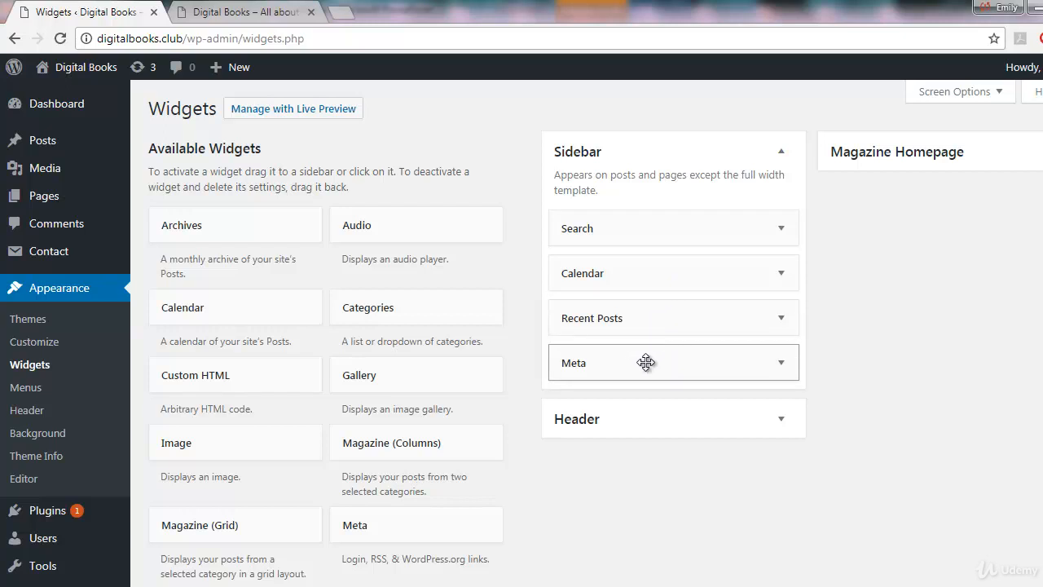
- Switch to the live Digital Books site, reload its home page and examine the updated sidebar
{"action": "left_click", "coordinate": [250, 18]}
{"action": "scroll", "coordinate": [696, 205], "scroll_direction": "down", "scroll_amount": 2}
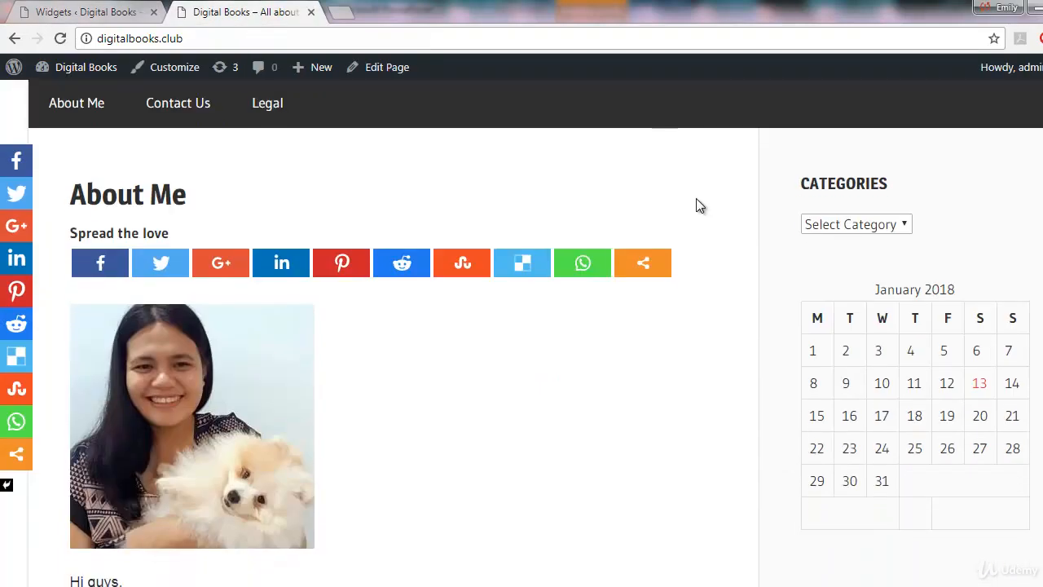
{"action": "scroll", "coordinate": [754, 185], "scroll_direction": "up", "scroll_amount": 1}
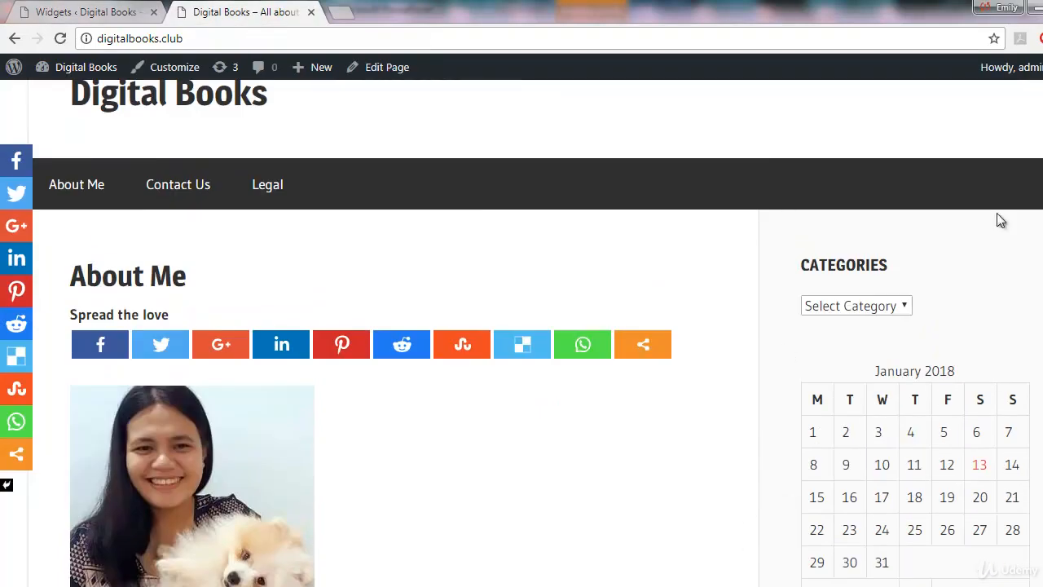
{"action": "left_click", "coordinate": [467, 38]}
{"action": "key", "text": "Return"}
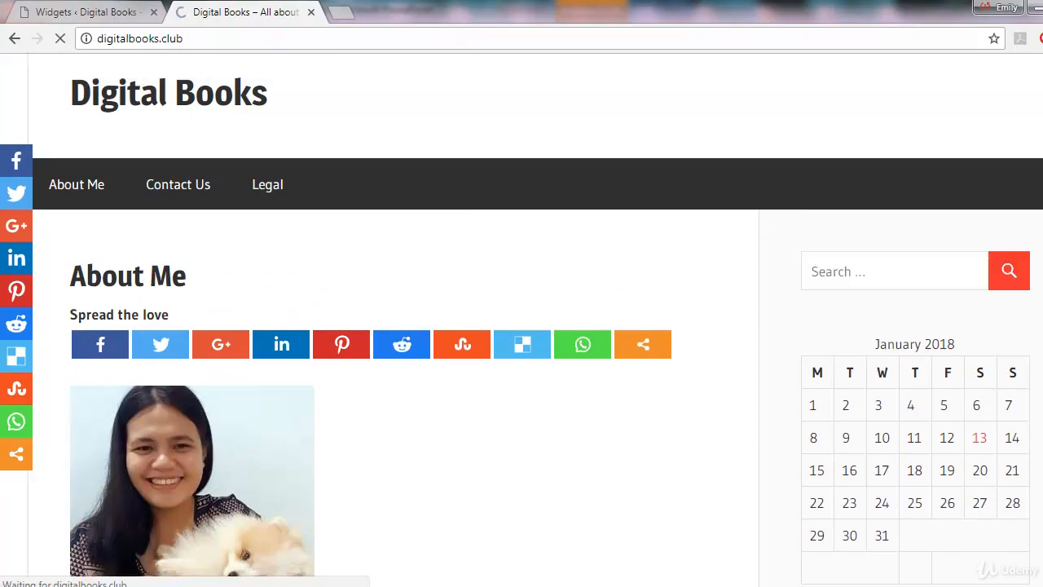
{"action": "scroll", "coordinate": [535, 333], "scroll_direction": "down", "scroll_amount": 1}
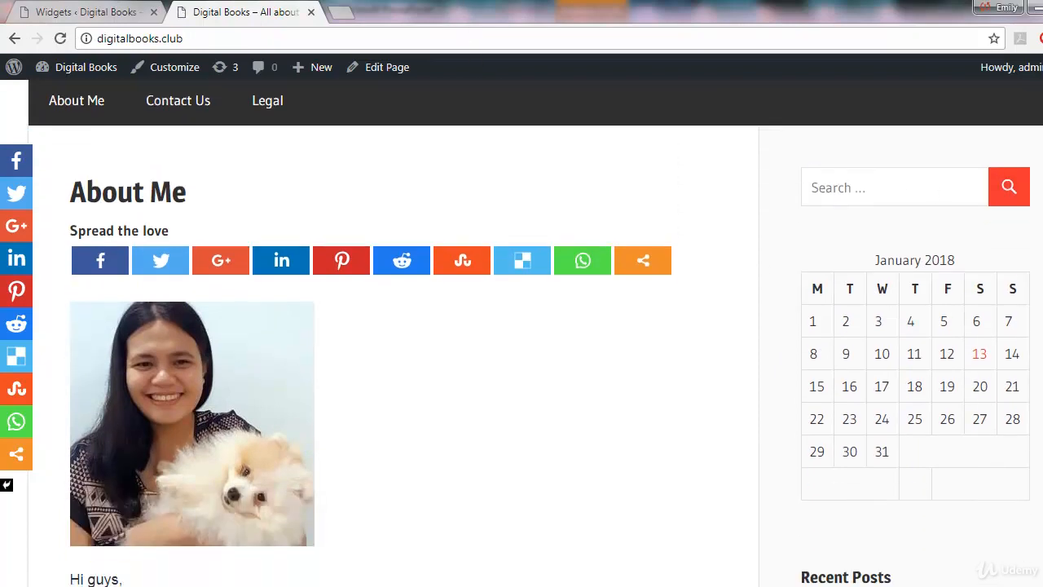
{"action": "scroll", "coordinate": [534, 332], "scroll_direction": "up", "scroll_amount": 1}
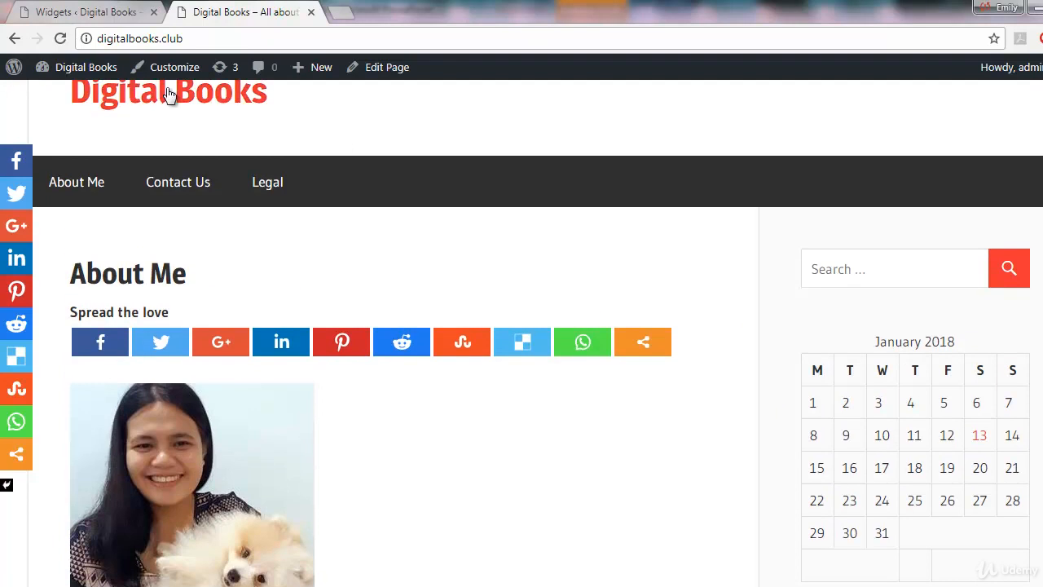
- Compare the Sidebar widget list with the live site's search box, calendar, recent posts and meta sections
{"action": "left_click", "coordinate": [81, 13]}
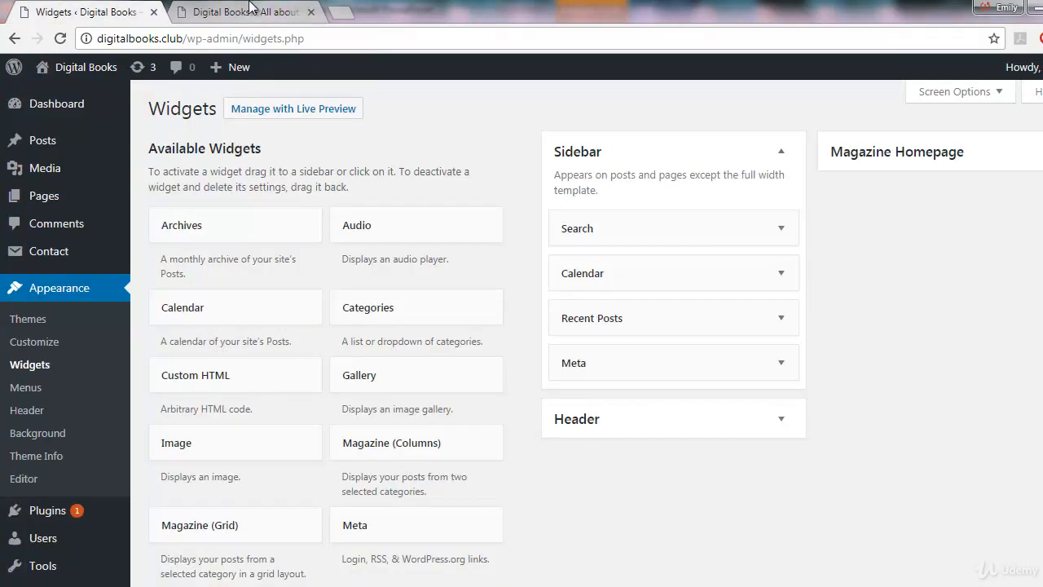
{"action": "left_click", "coordinate": [297, 14]}
{"action": "scroll", "coordinate": [993, 262], "scroll_direction": "down", "scroll_amount": 1}
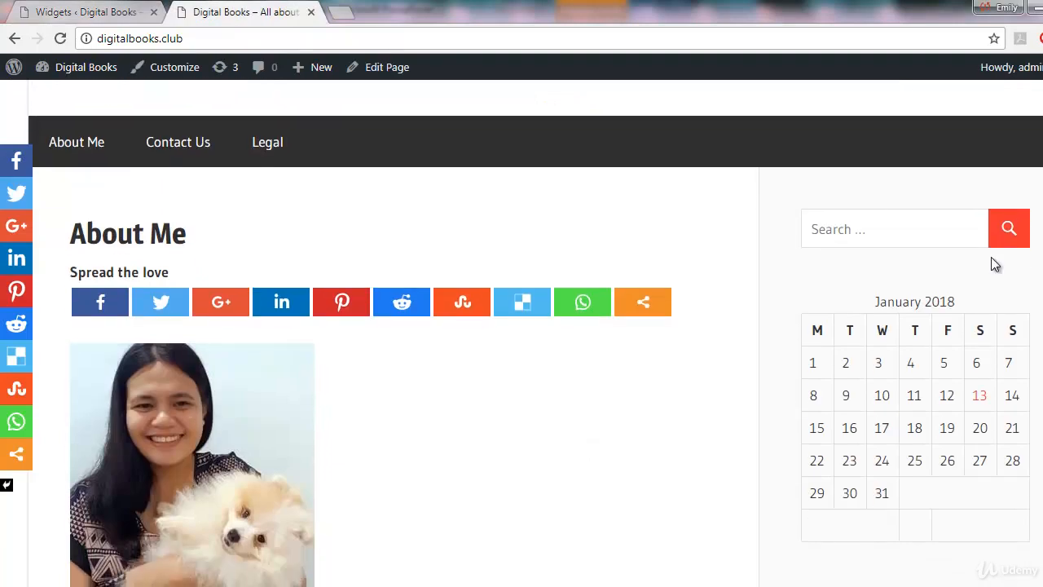
{"action": "left_click", "coordinate": [888, 231]}
{"action": "left_click", "coordinate": [973, 196]}
{"action": "scroll", "coordinate": [902, 263], "scroll_direction": "down", "scroll_amount": 2}
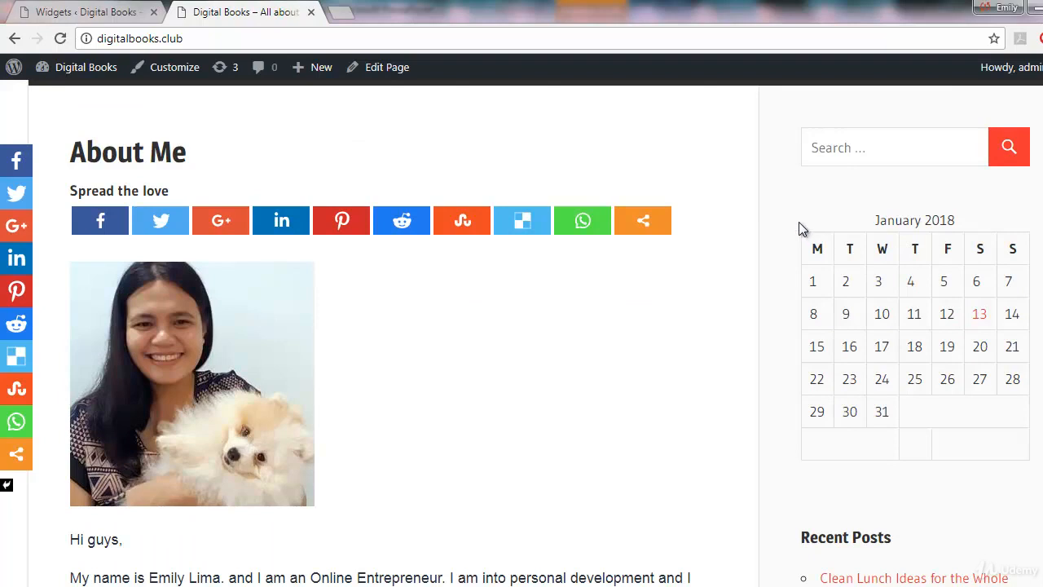
{"action": "left_click", "coordinate": [83, 12]}
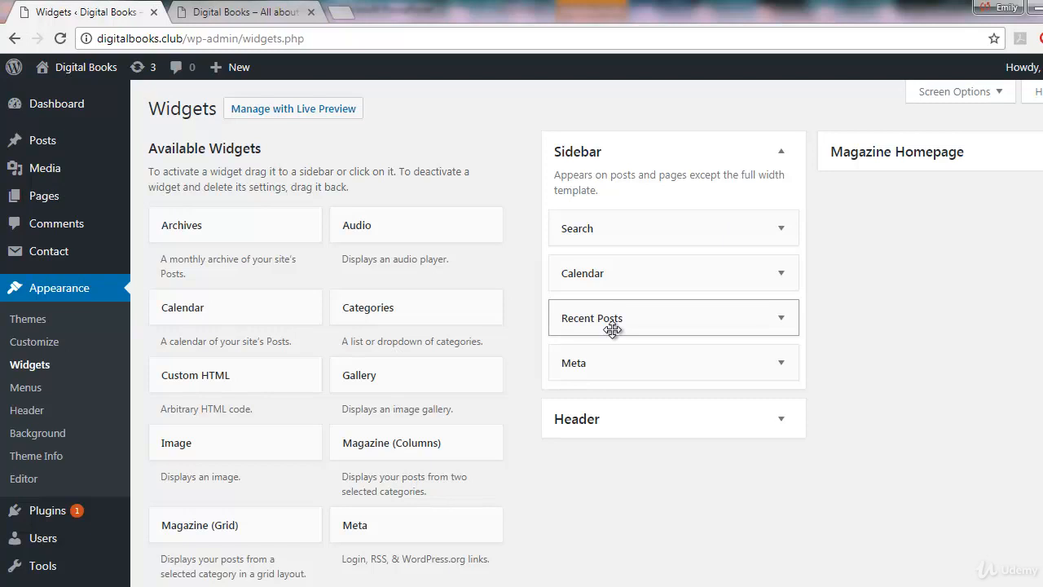
{"action": "left_click", "coordinate": [233, 12]}
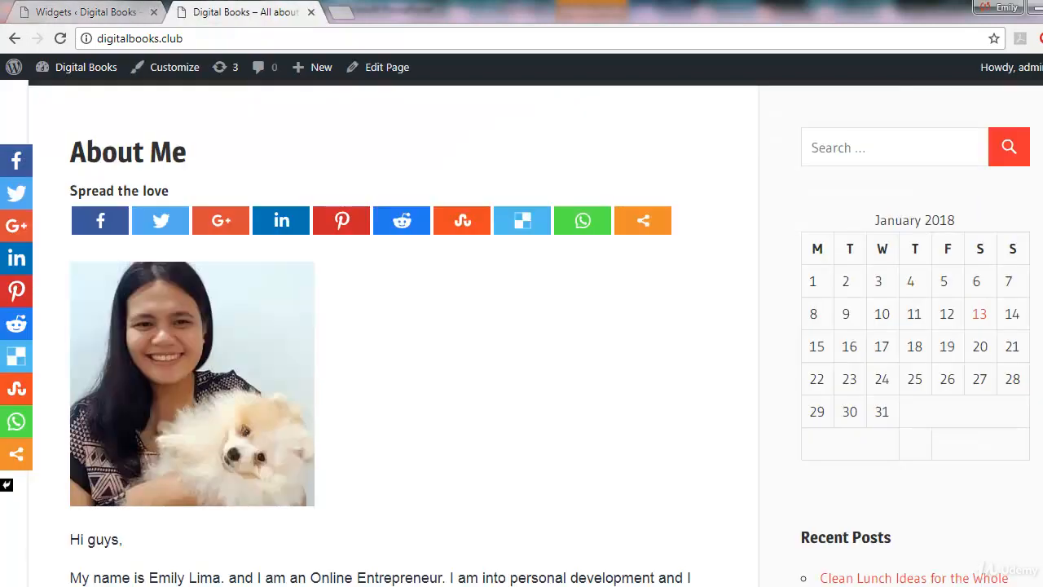
{"action": "scroll", "coordinate": [536, 333], "scroll_direction": "down", "scroll_amount": 5}
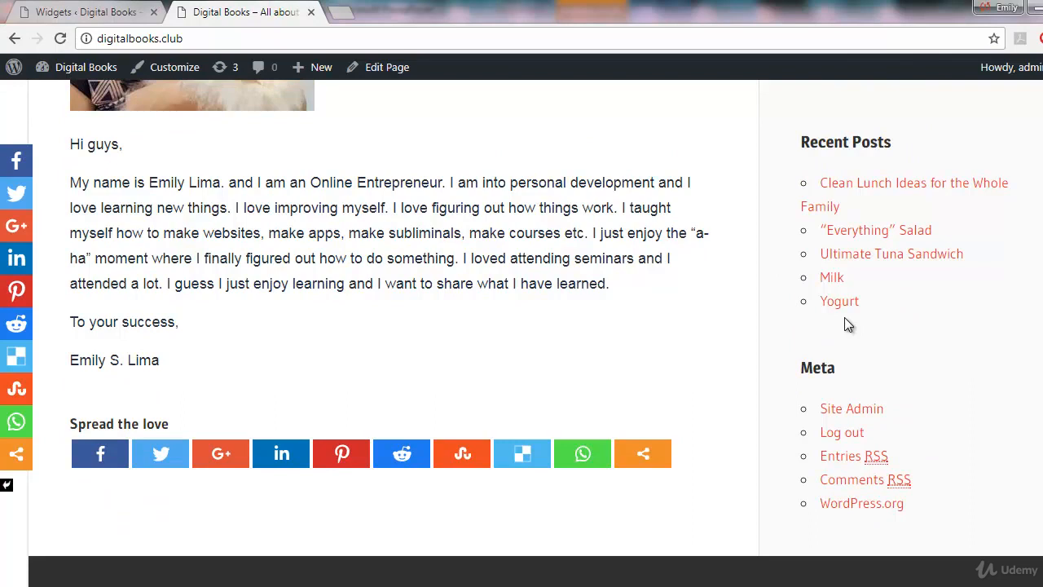
{"action": "scroll", "coordinate": [794, 288], "scroll_direction": "down", "scroll_amount": 2}
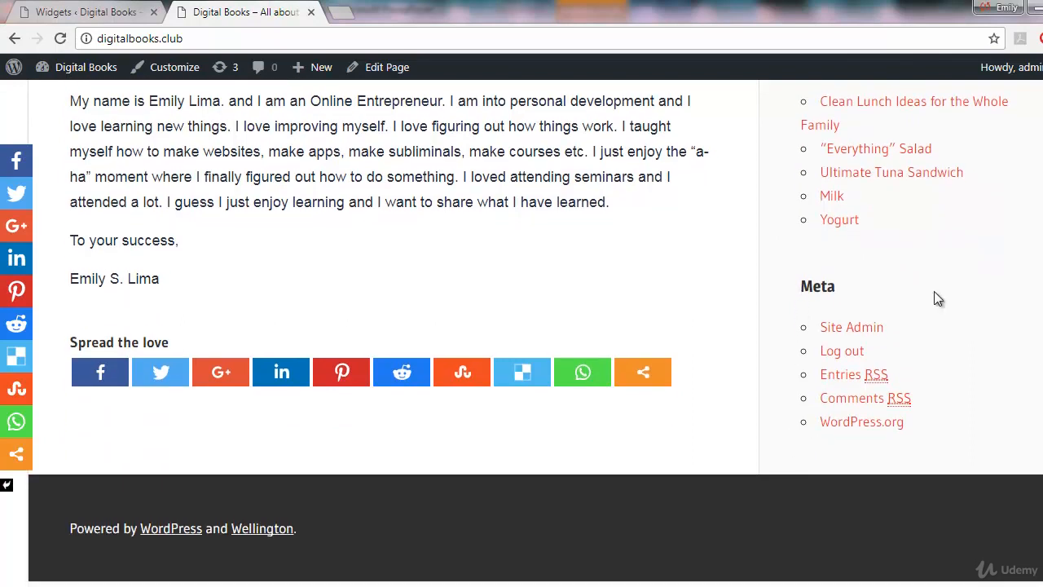
{"action": "scroll", "coordinate": [799, 437], "scroll_direction": "up", "scroll_amount": 10}
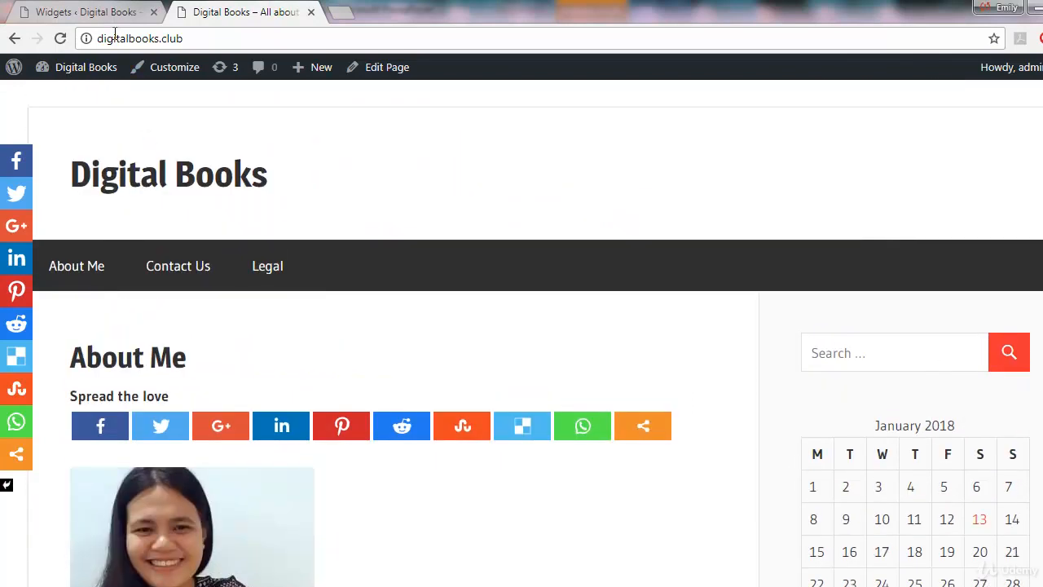
- Remove the Search, Calendar, Recent Posts and Meta widgets from the Sidebar area on the Widgets page
{"action": "left_click", "coordinate": [114, 12]}
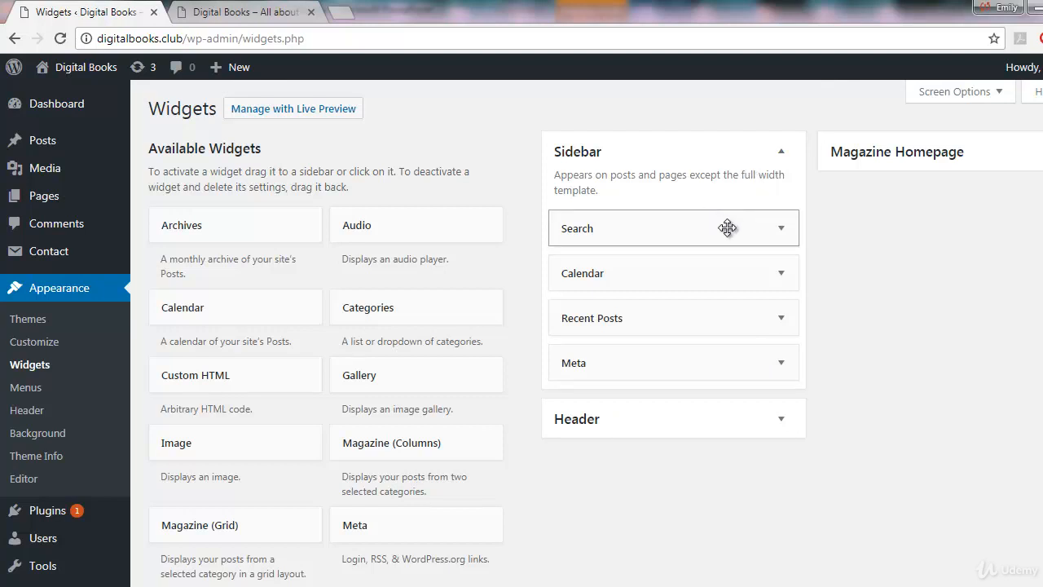
{"action": "left_click_drag", "start_coordinate": [719, 228], "coordinate": [417, 265]}
{"action": "left_click_drag", "start_coordinate": [604, 232], "coordinate": [292, 261]}
{"action": "left_click_drag", "start_coordinate": [576, 226], "coordinate": [317, 265]}
- Reload the live site's home page and check how it looks with an empty sidebar
{"action": "left_click", "coordinate": [255, 10]}
{"action": "left_click", "coordinate": [272, 32]}
{"action": "key", "text": "Return"}
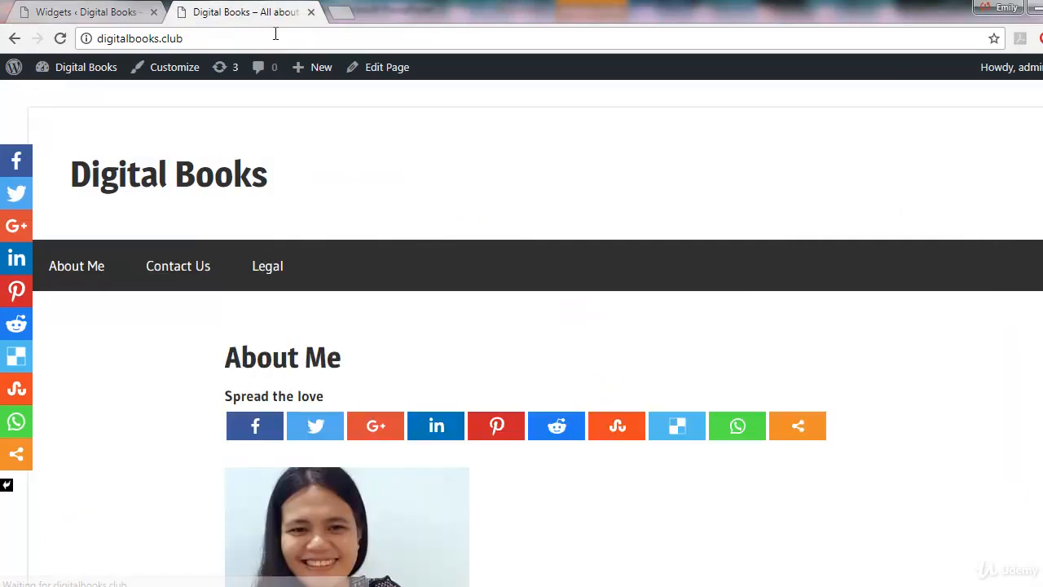
{"action": "scroll", "coordinate": [880, 240], "scroll_direction": "down", "scroll_amount": 2}
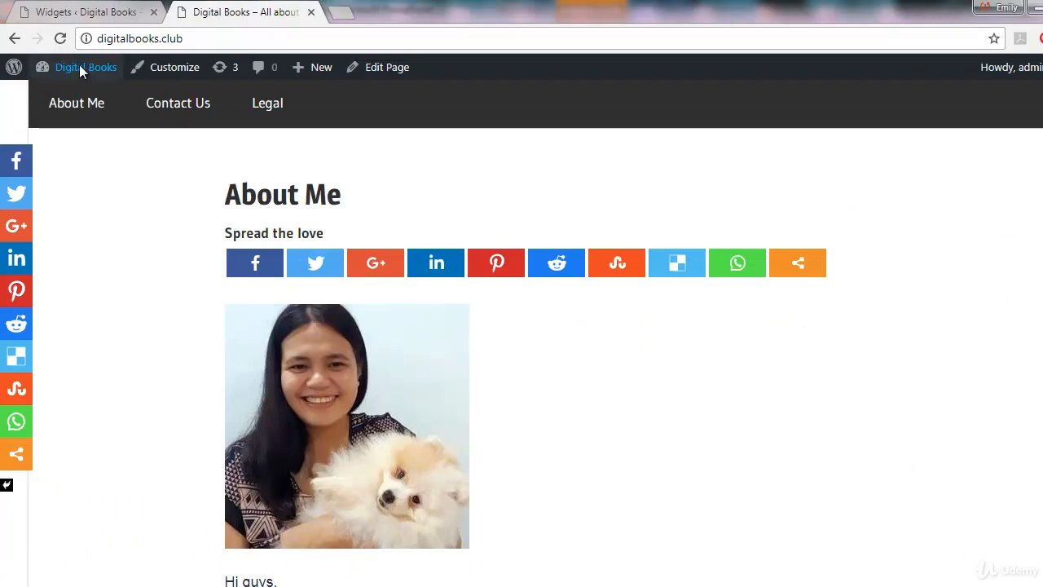
- Return to the Widgets page and add an Image widget from the available widgets to the Sidebar area
{"action": "left_click", "coordinate": [88, 11]}
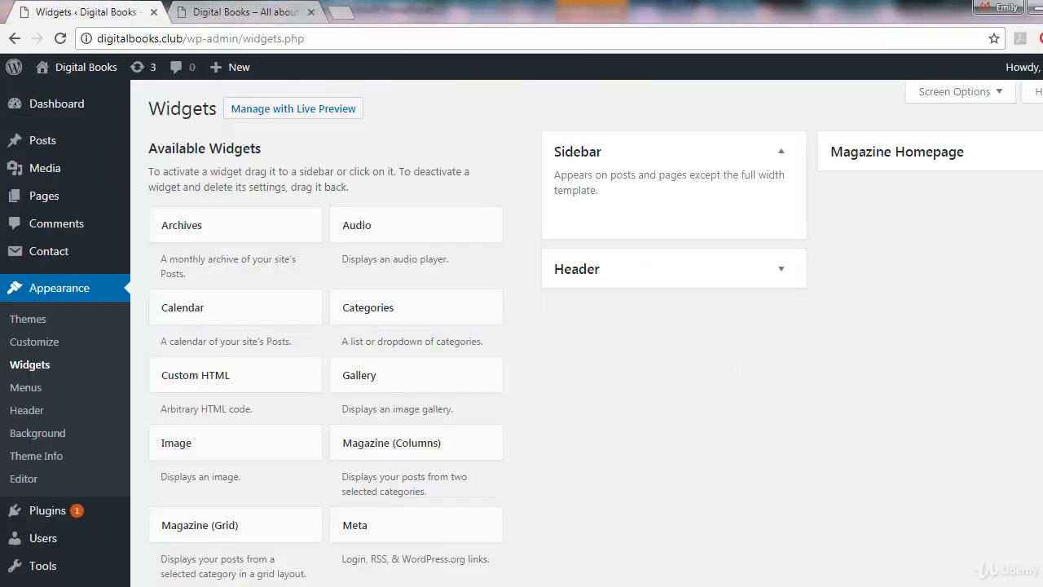
{"action": "scroll", "coordinate": [521, 332], "scroll_direction": "down", "scroll_amount": 1}
{"action": "scroll", "coordinate": [522, 332], "scroll_direction": "up", "scroll_amount": 1}
{"action": "scroll", "coordinate": [595, 357], "scroll_direction": "down", "scroll_amount": 4}
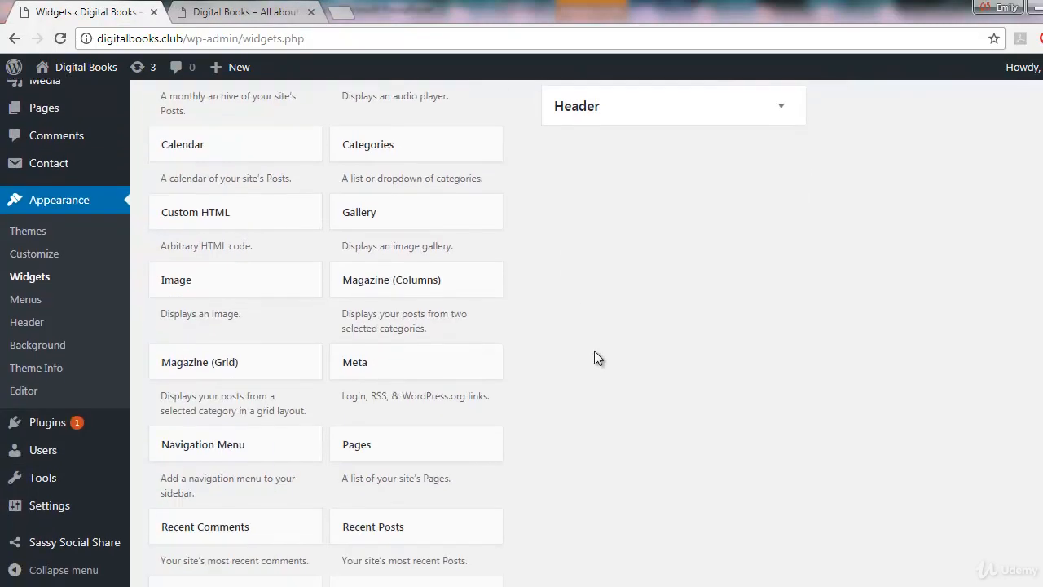
{"action": "scroll", "coordinate": [598, 357], "scroll_direction": "up", "scroll_amount": 4}
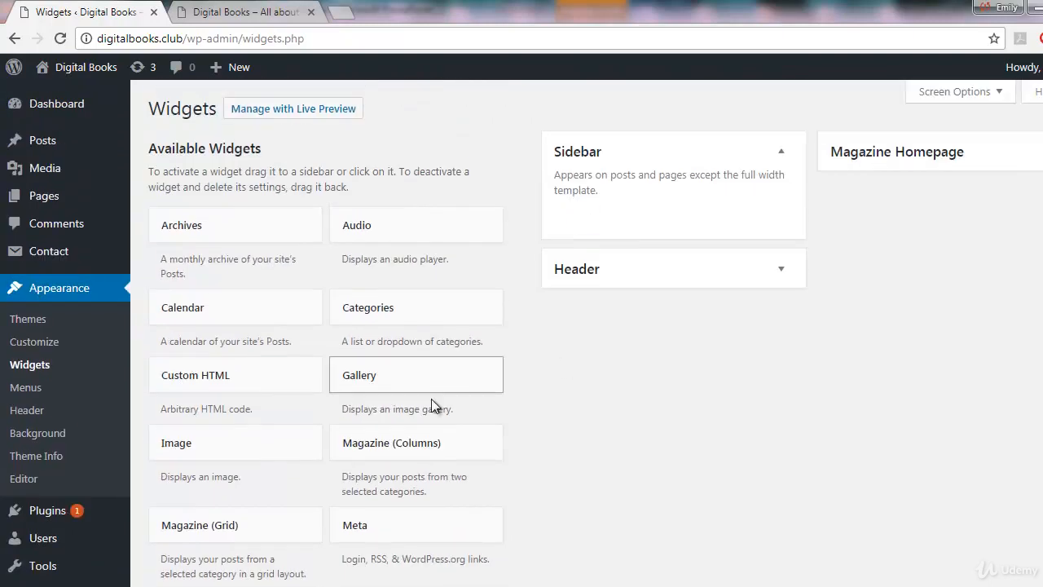
{"action": "left_click_drag", "start_coordinate": [286, 447], "coordinate": [689, 220]}
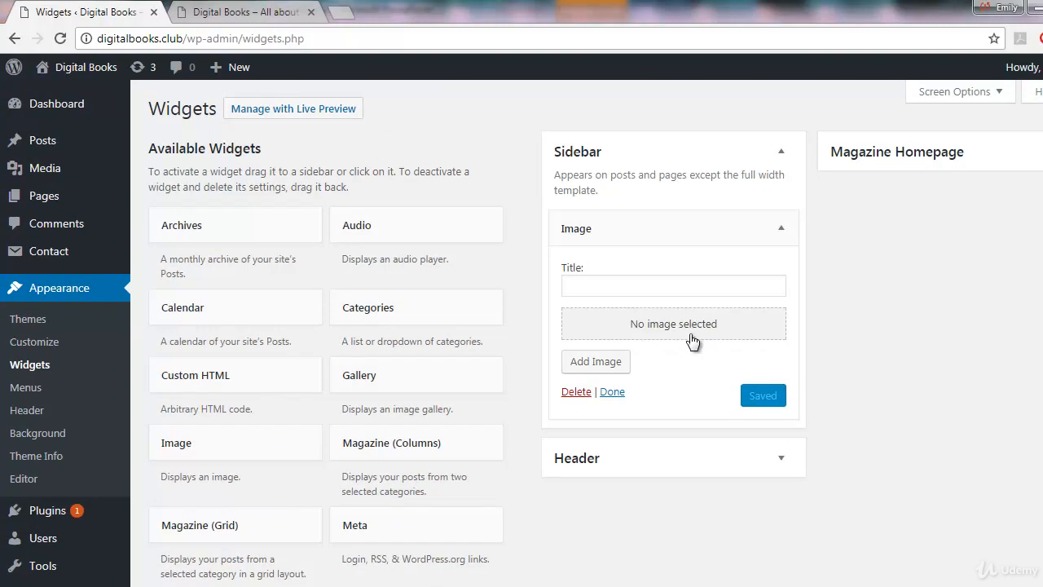
- Insert the Media Library photo of a sandwich on a white plate into the Image widget and title it FOOD
{"action": "left_click", "coordinate": [604, 366]}
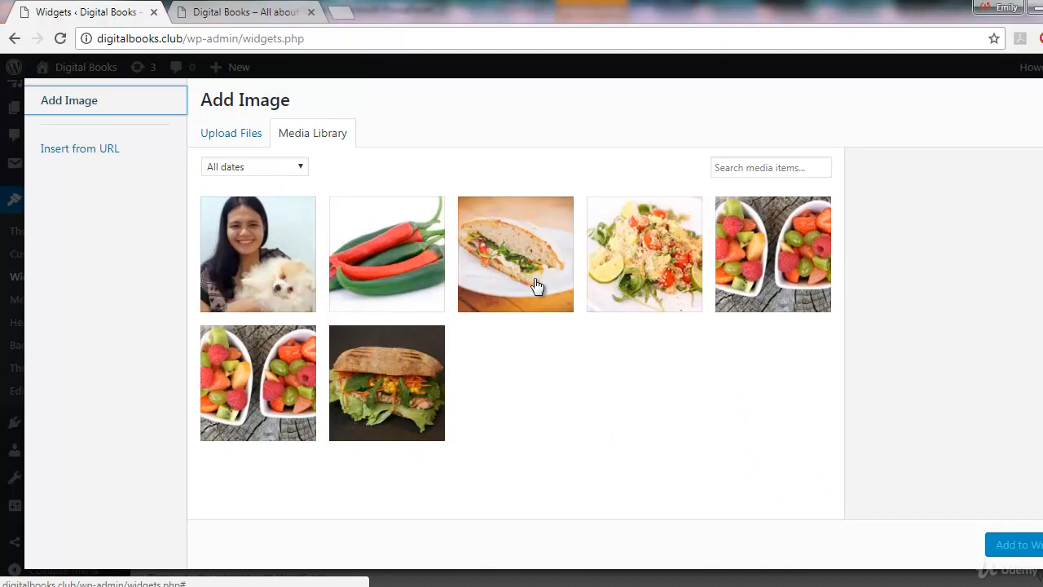
{"action": "left_click", "coordinate": [536, 285]}
{"action": "left_click", "coordinate": [1007, 546]}
{"action": "scroll", "coordinate": [920, 524], "scroll_direction": "down", "scroll_amount": 1}
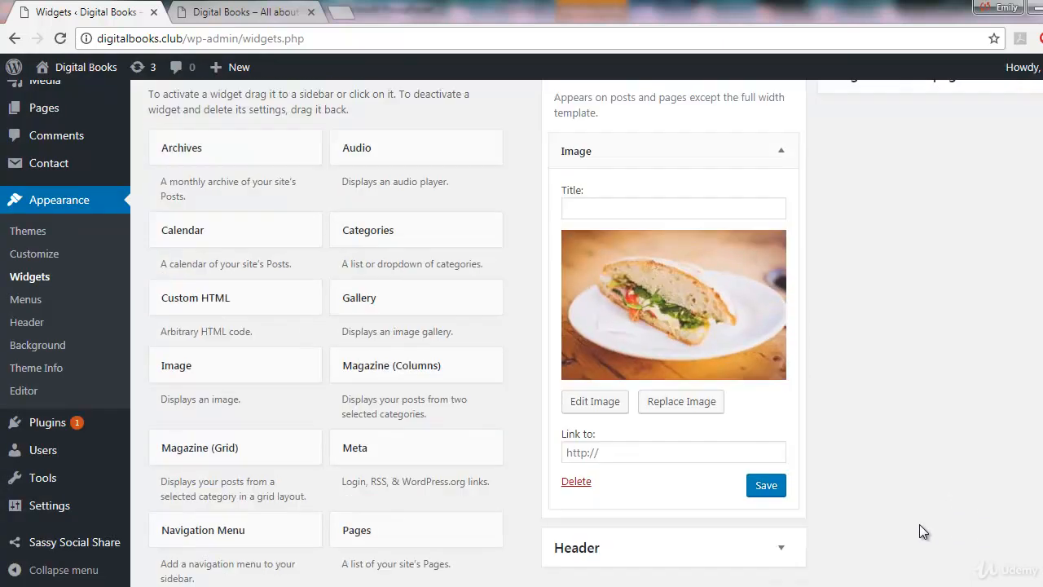
{"action": "left_click", "coordinate": [621, 202]}
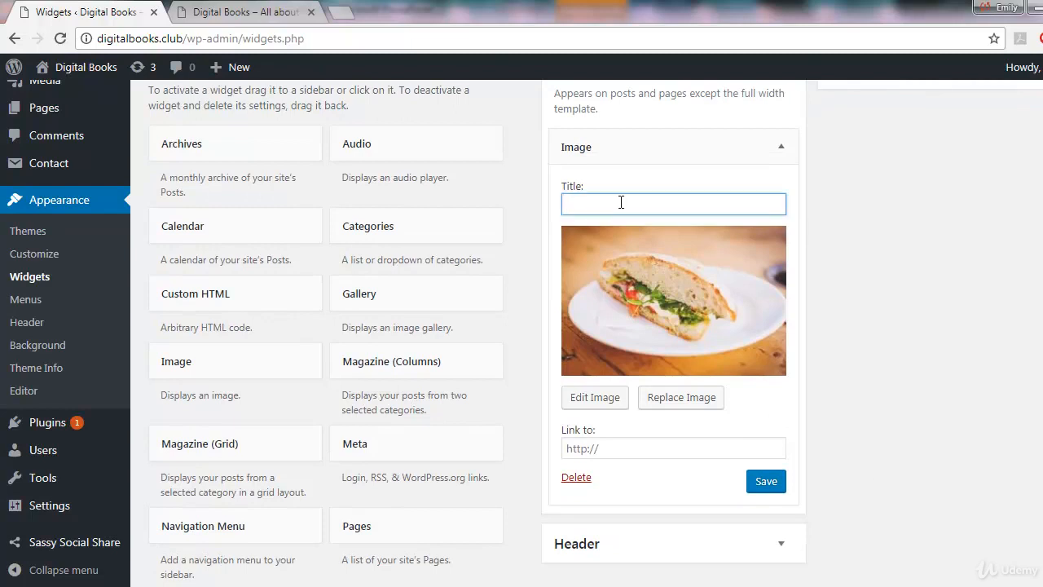
{"action": "type", "text": "foo"}
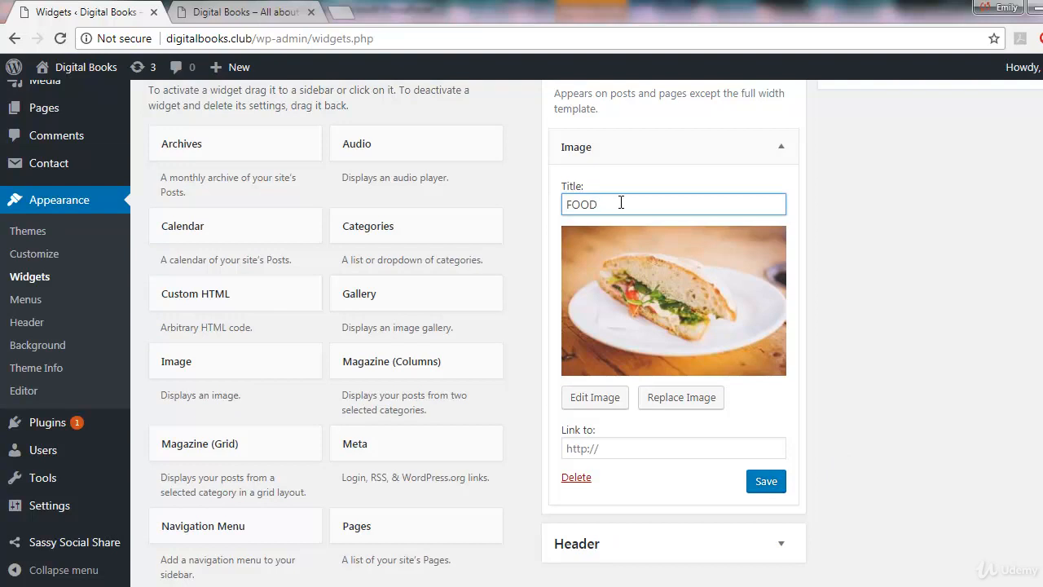
- Search Google for FOOD in a new browser tab, open the Wikipedia article on food and copy its URL
{"action": "left_click", "coordinate": [653, 452]}
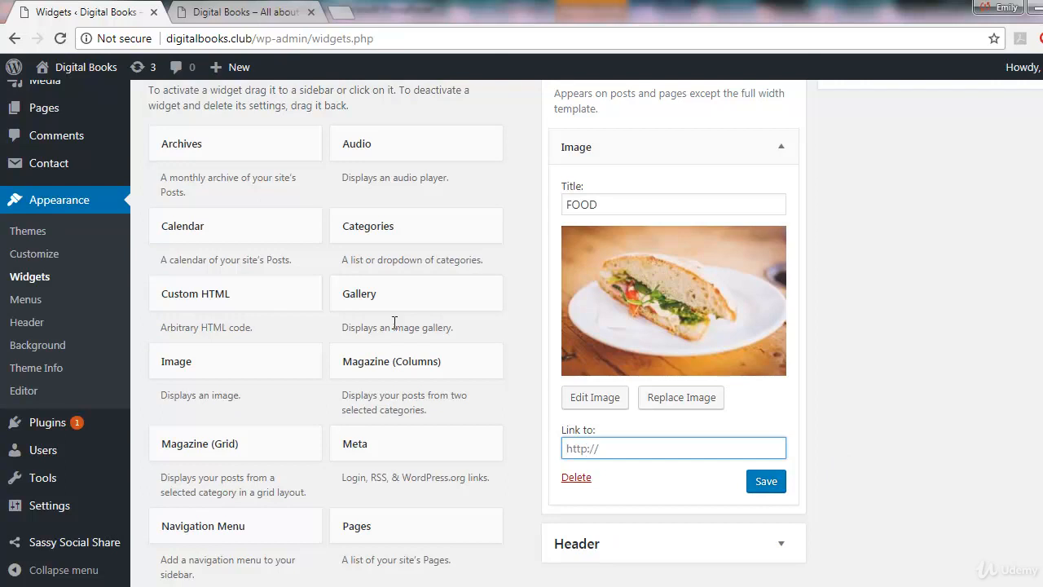
{"action": "left_click", "coordinate": [340, 12]}
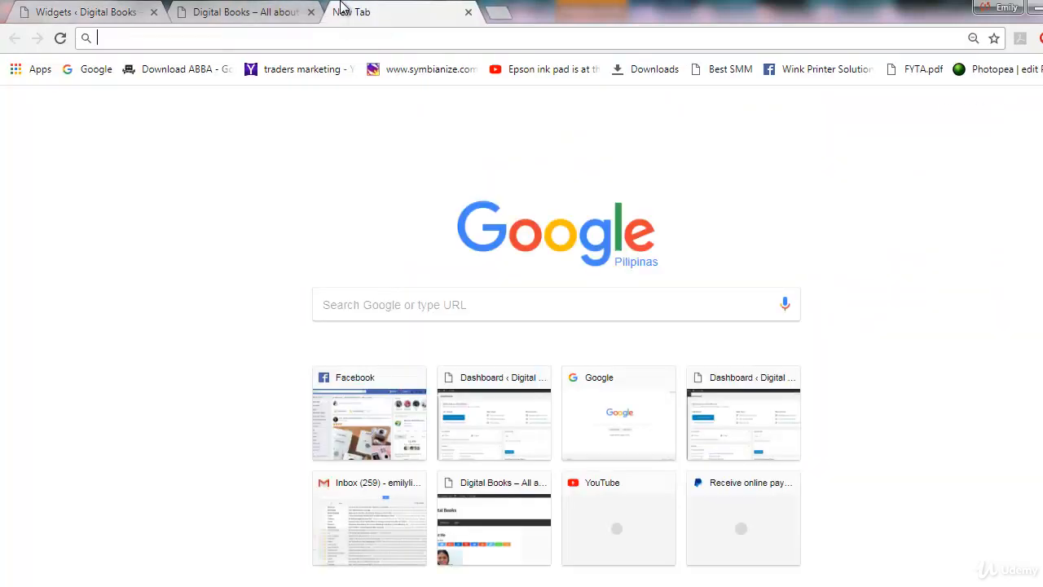
{"action": "left_click", "coordinate": [429, 303]}
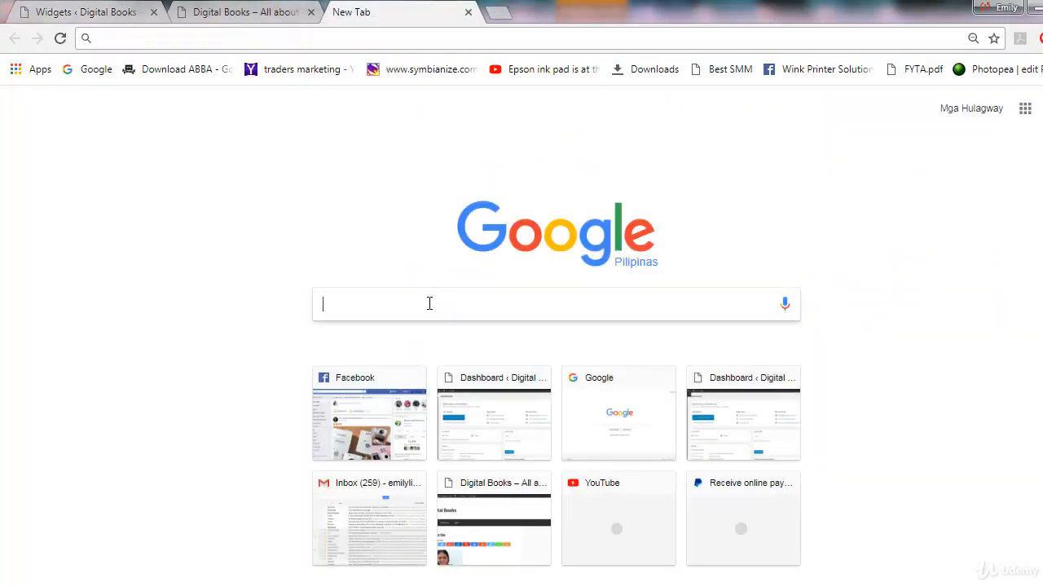
{"action": "type", "text": "FOOD"}
{"action": "key", "text": "Return"}
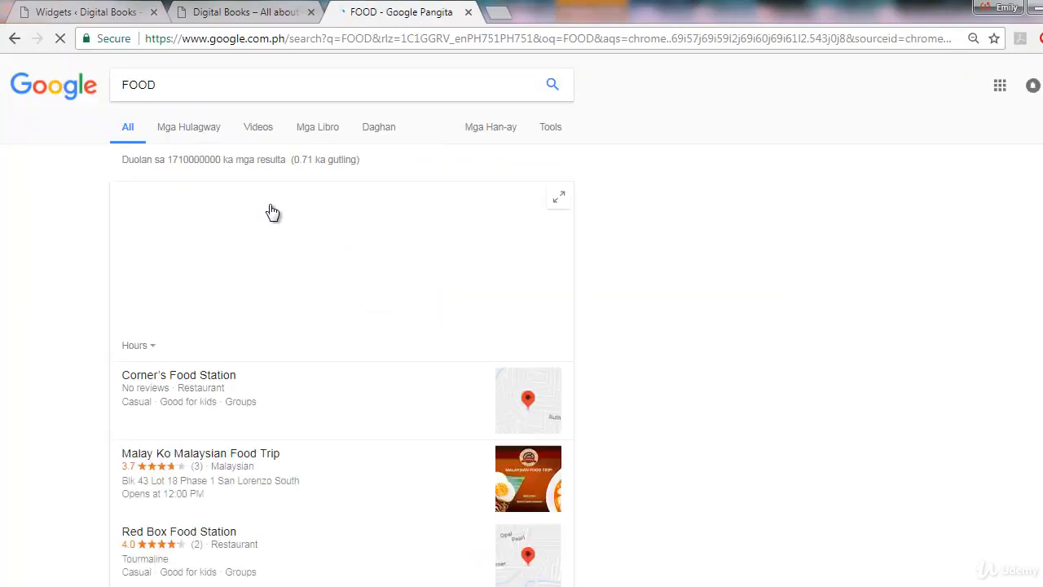
{"action": "scroll", "coordinate": [771, 342], "scroll_direction": "down", "scroll_amount": 8}
{"action": "scroll", "coordinate": [673, 319], "scroll_direction": "up", "scroll_amount": 3}
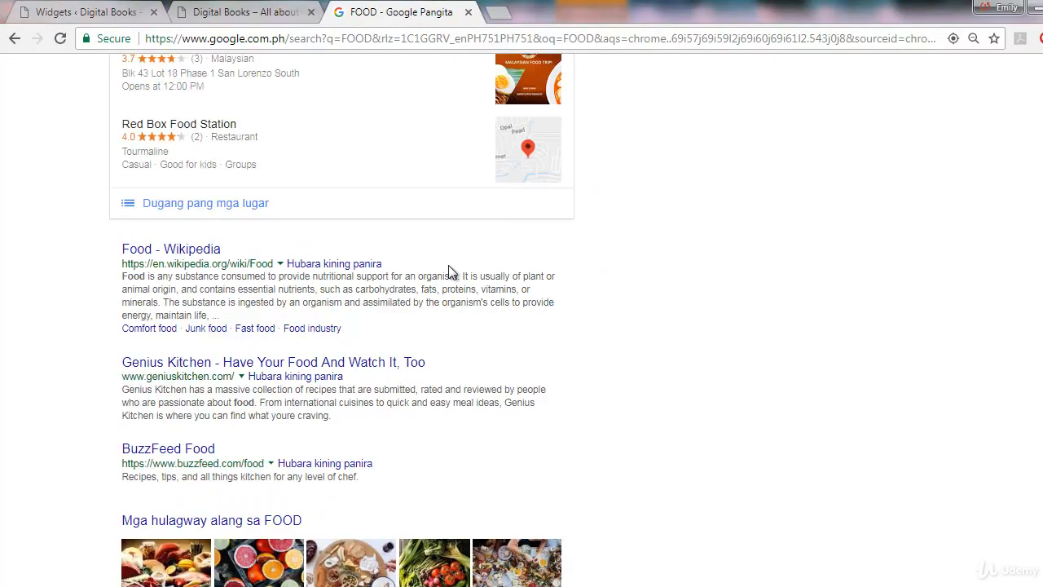
{"action": "left_click", "coordinate": [210, 251]}
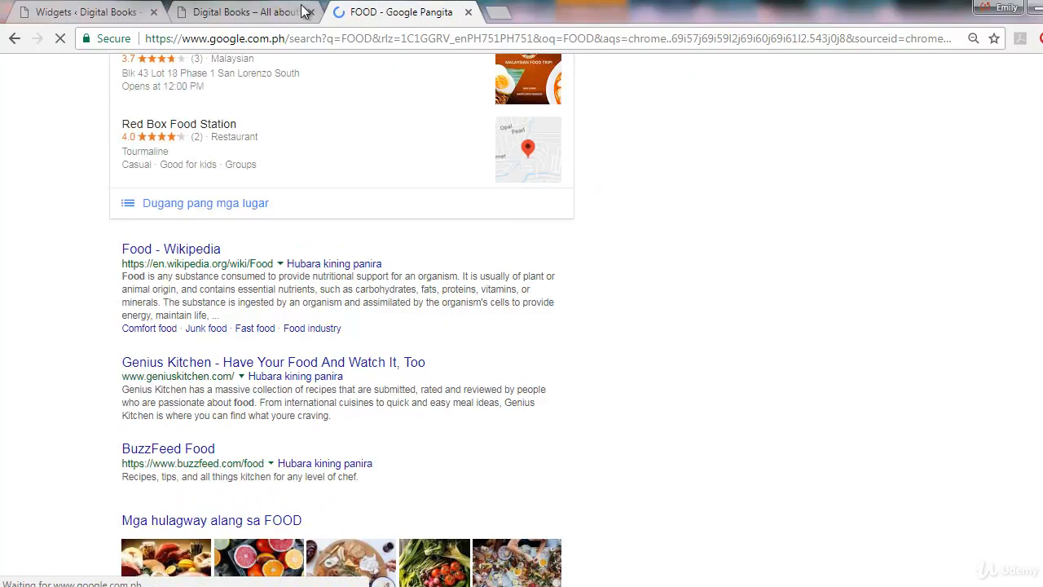
{"action": "left_click", "coordinate": [258, 38]}
{"action": "key", "text": "ctrl+c"}
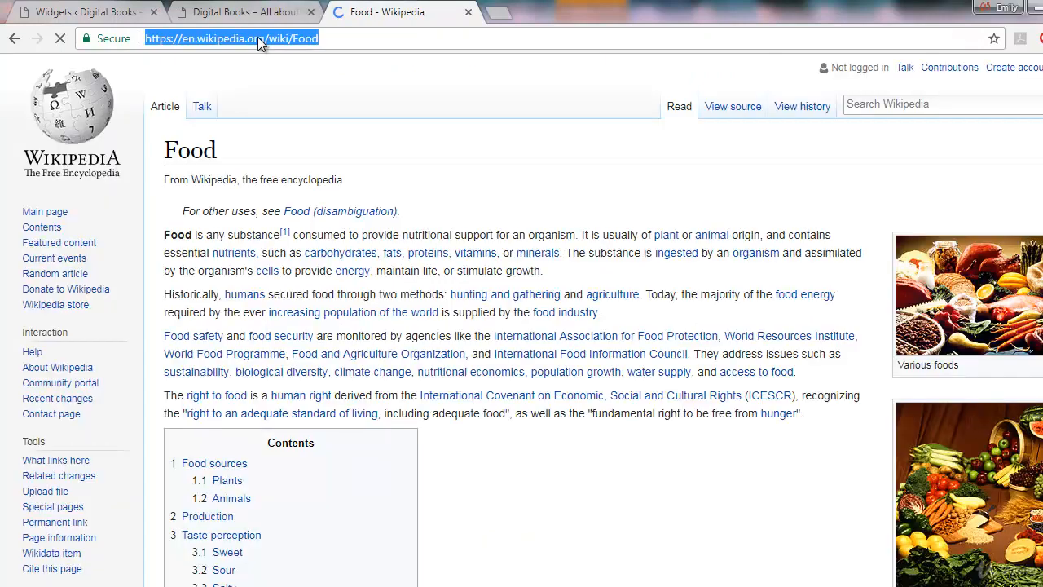
{"action": "left_click", "coordinate": [87, 10]}
{"action": "left_click", "coordinate": [613, 445]}
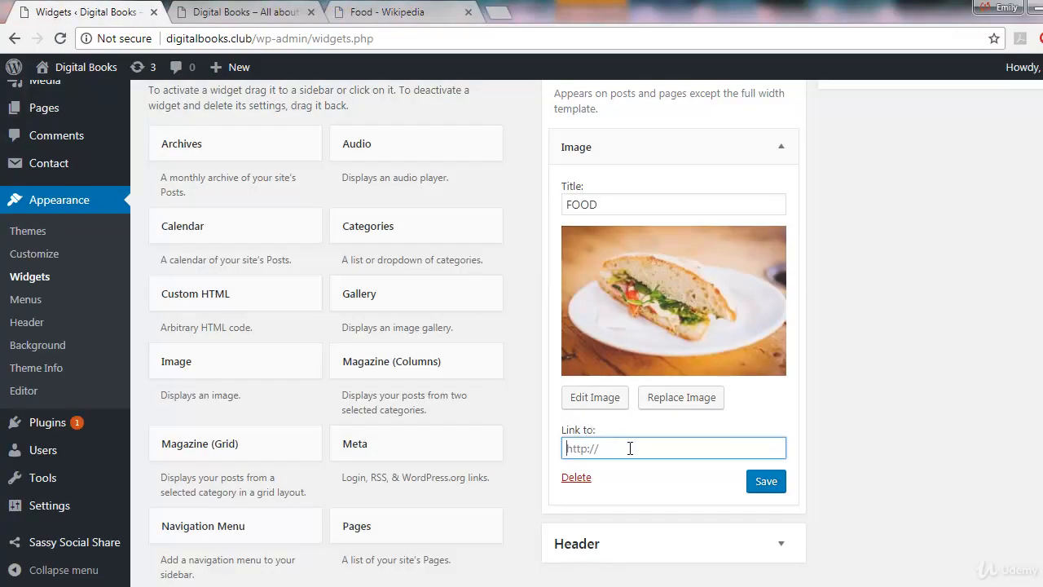
{"action": "key", "text": "ctrl+v"}
{"action": "left_click", "coordinate": [766, 481]}
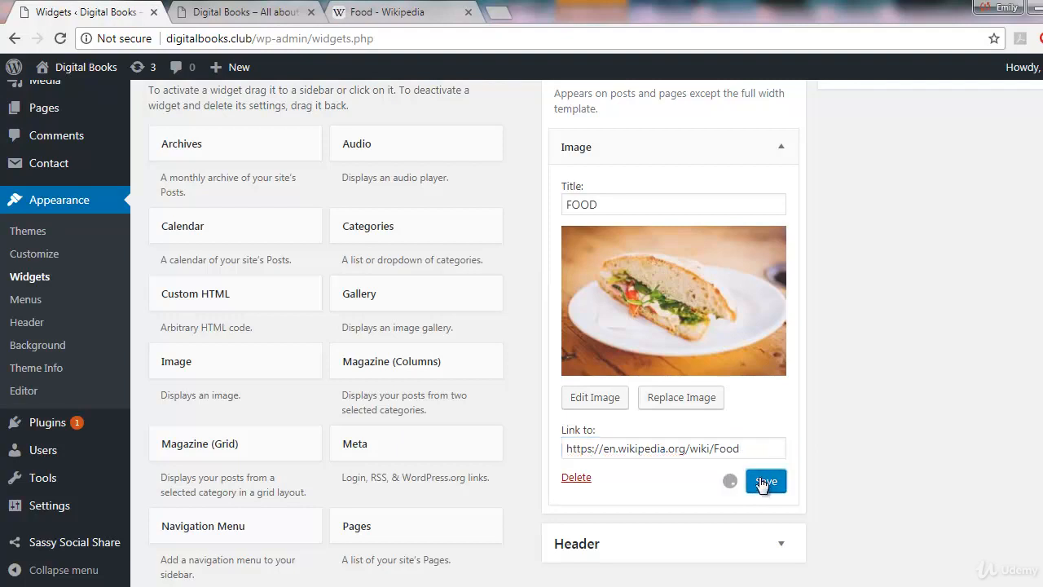
{"action": "left_click", "coordinate": [468, 11]}
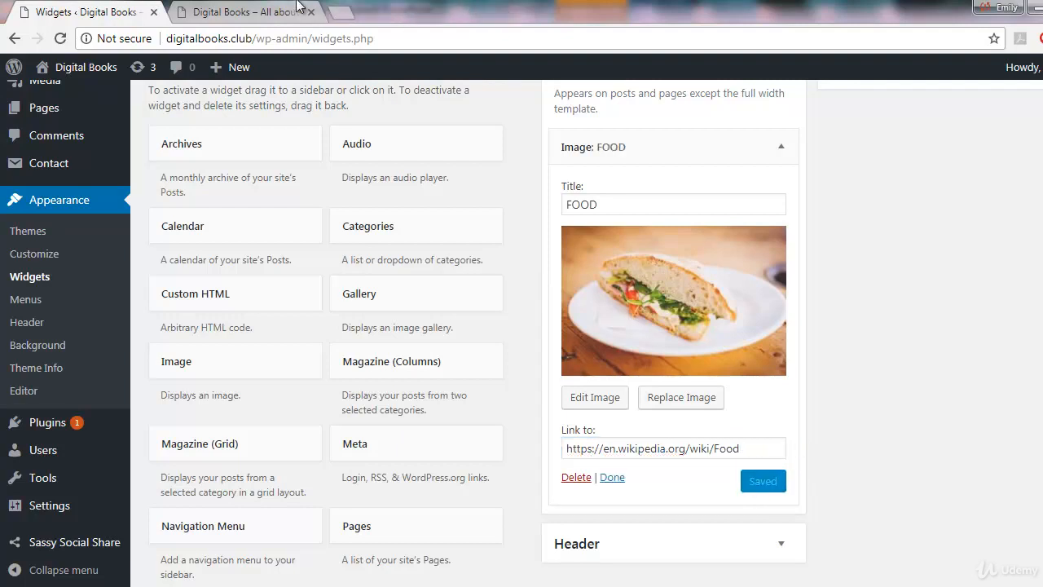
- Reload the live site's home page and check the FOOD image widget in its sidebar
{"action": "left_click", "coordinate": [299, 8]}
{"action": "left_click", "coordinate": [302, 35]}
{"action": "key", "text": "Return"}
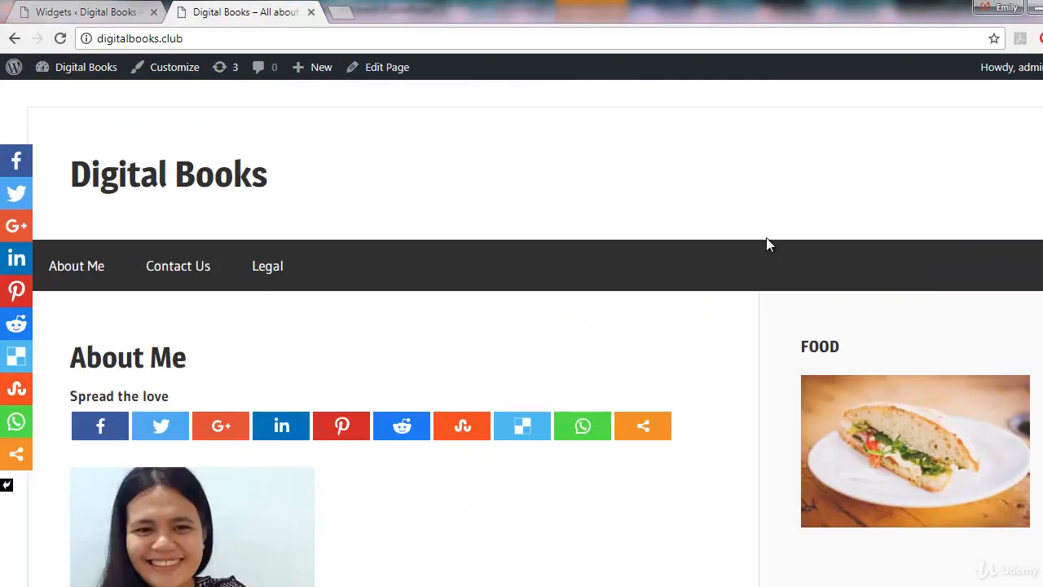
- Follow the FOOD sidebar image's link on the live site, check the page it opens and return to the home page
{"action": "scroll", "coordinate": [538, 342], "scroll_direction": "down", "scroll_amount": 1}
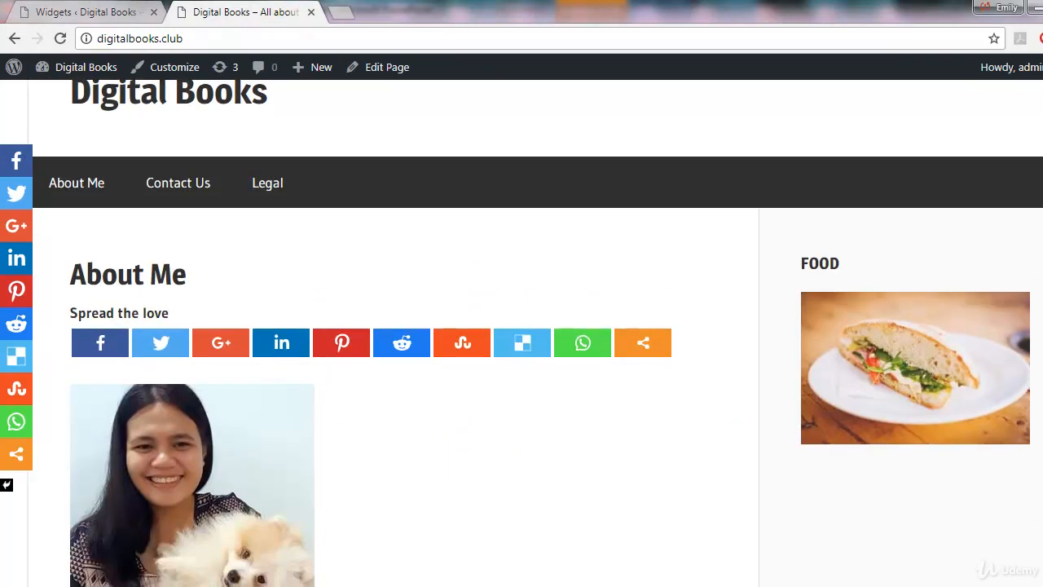
{"action": "scroll", "coordinate": [537, 343], "scroll_direction": "down", "scroll_amount": 1}
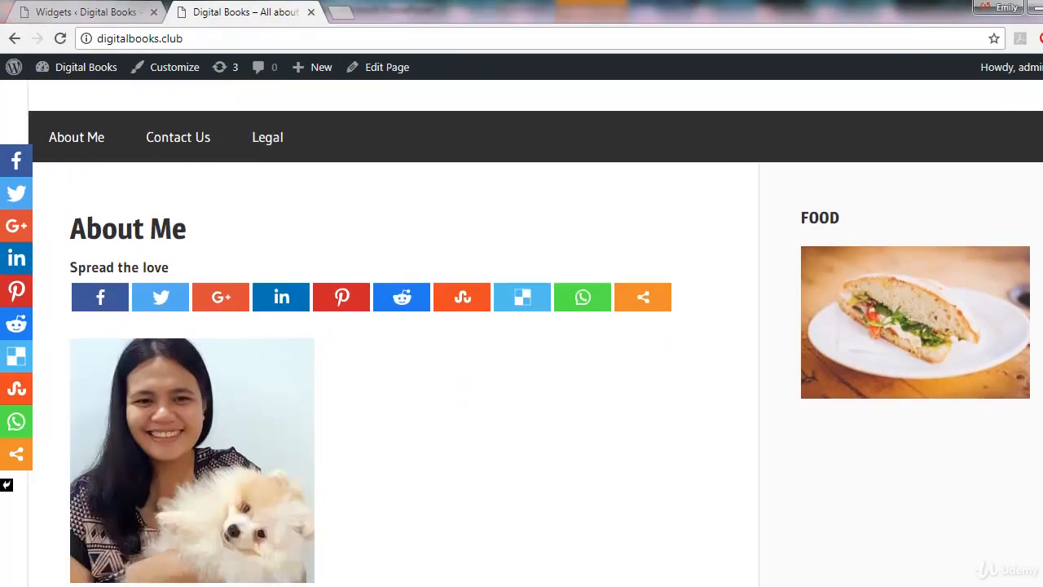
{"action": "left_click", "coordinate": [894, 322]}
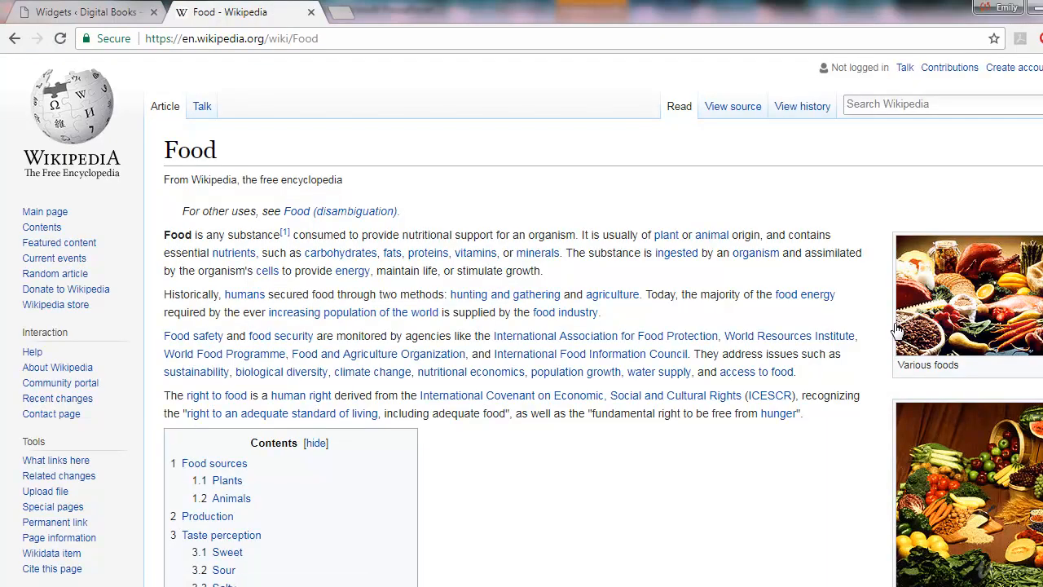
{"action": "left_click", "coordinate": [15, 38]}
- Collapse the FOOD image widget's settings and add a Text widget above it in the Sidebar area
{"action": "left_click", "coordinate": [102, 14]}
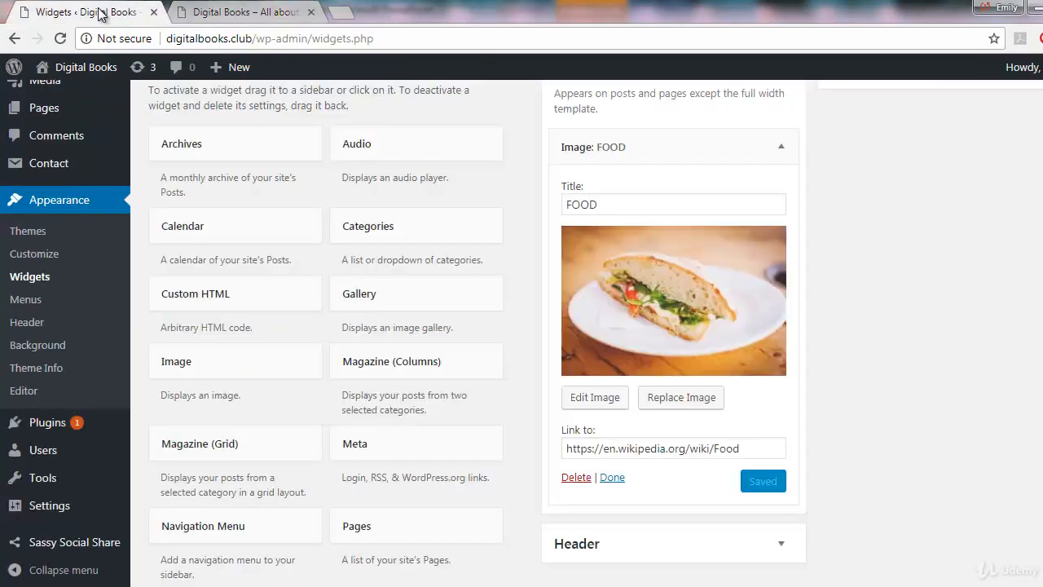
{"action": "left_click", "coordinate": [612, 478]}
{"action": "scroll", "coordinate": [540, 394], "scroll_direction": "down", "scroll_amount": 3}
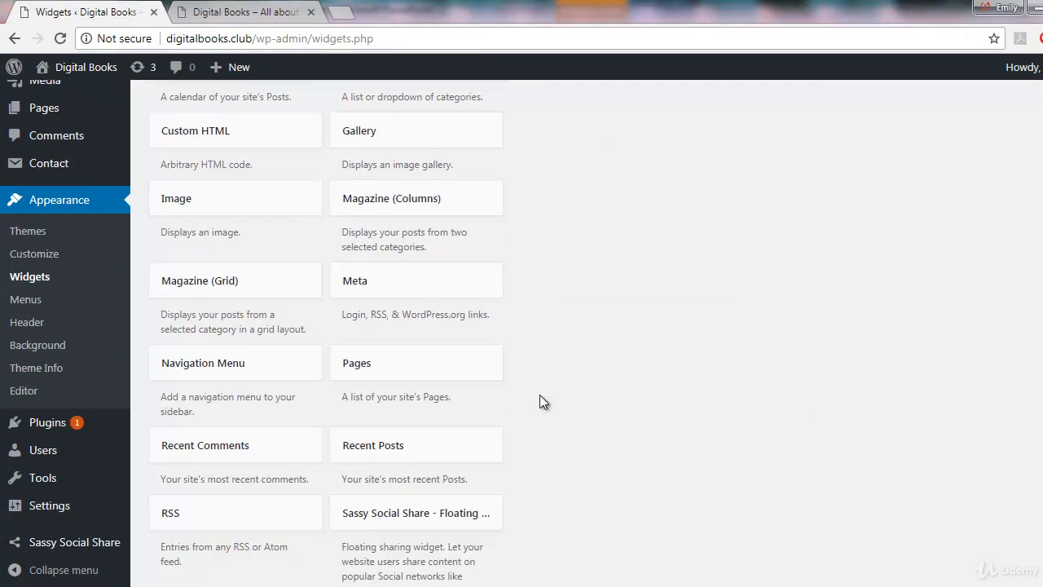
{"action": "scroll", "coordinate": [539, 394], "scroll_direction": "up", "scroll_amount": 4}
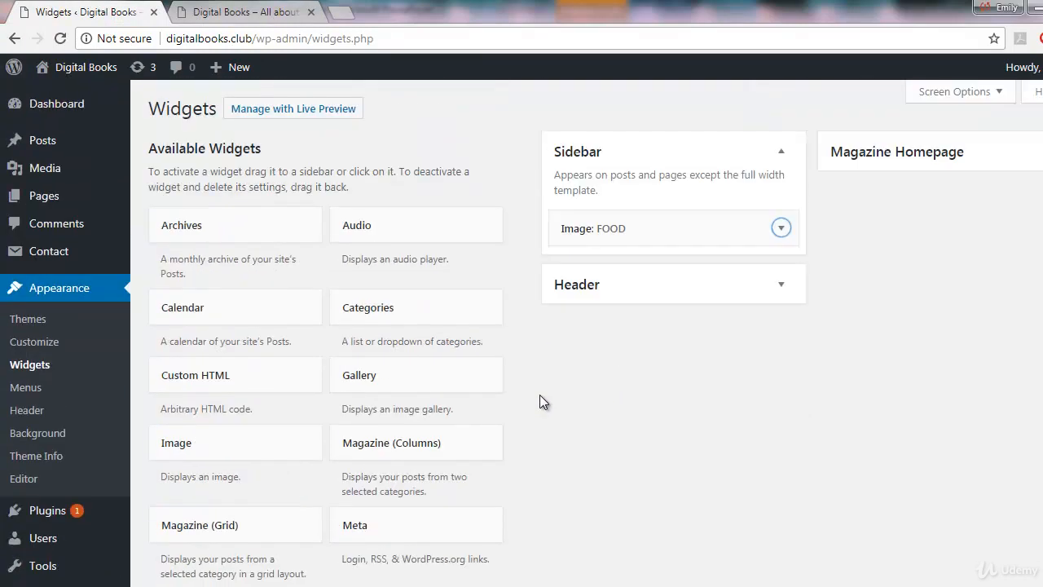
{"action": "scroll", "coordinate": [552, 355], "scroll_direction": "down", "scroll_amount": 2}
{"action": "scroll", "coordinate": [553, 348], "scroll_direction": "down", "scroll_amount": 7}
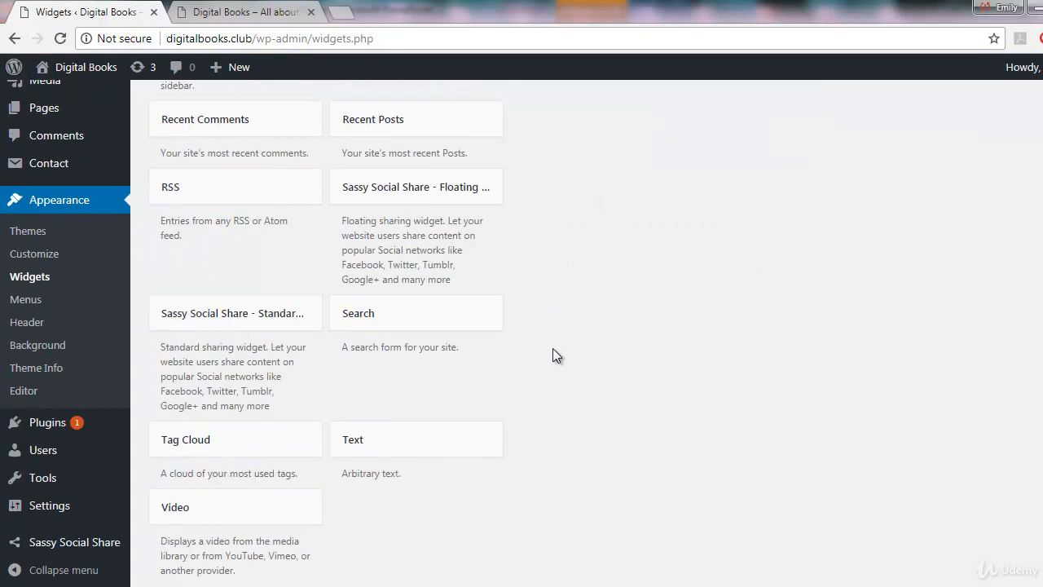
{"action": "left_click_drag", "start_coordinate": [454, 290], "coordinate": [670, 230]}
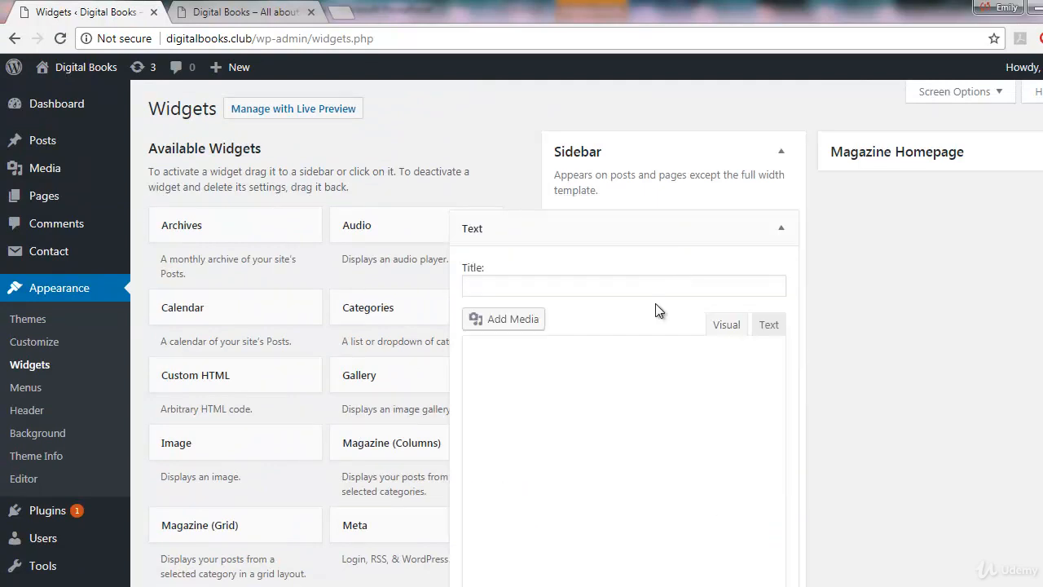
- Title the Text widget ABOUT ME and insert the photo mee.jpg from the Media Library into its content
{"action": "scroll", "coordinate": [856, 371], "scroll_direction": "down", "scroll_amount": 1}
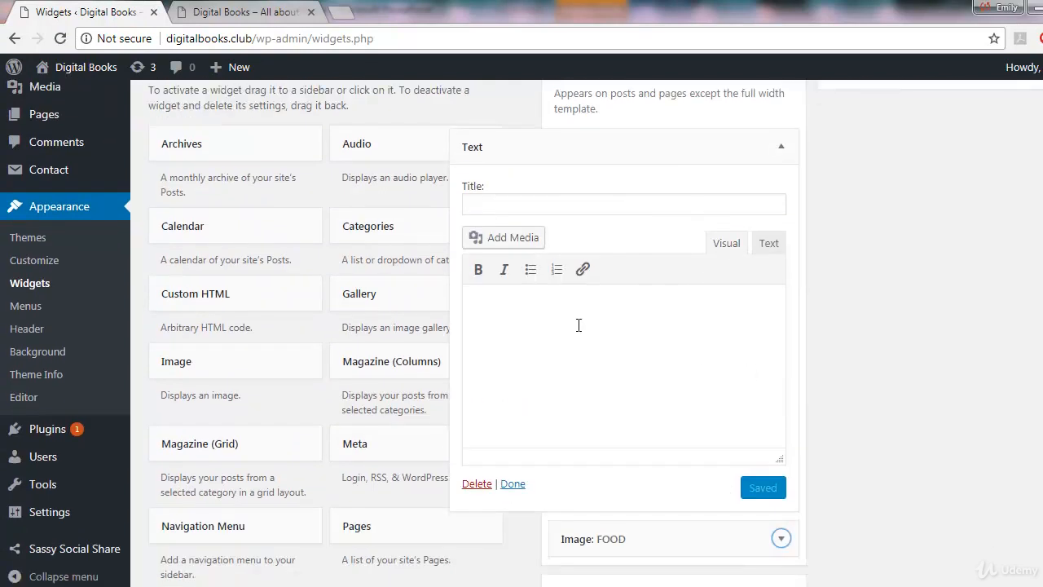
{"action": "left_click", "coordinate": [555, 207]}
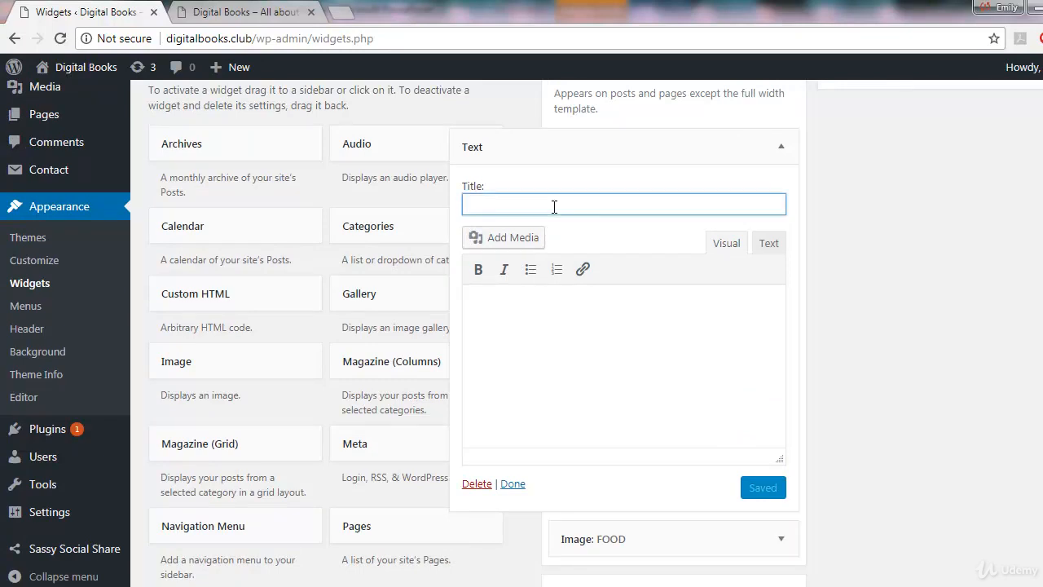
{"action": "type", "text": "ab"}
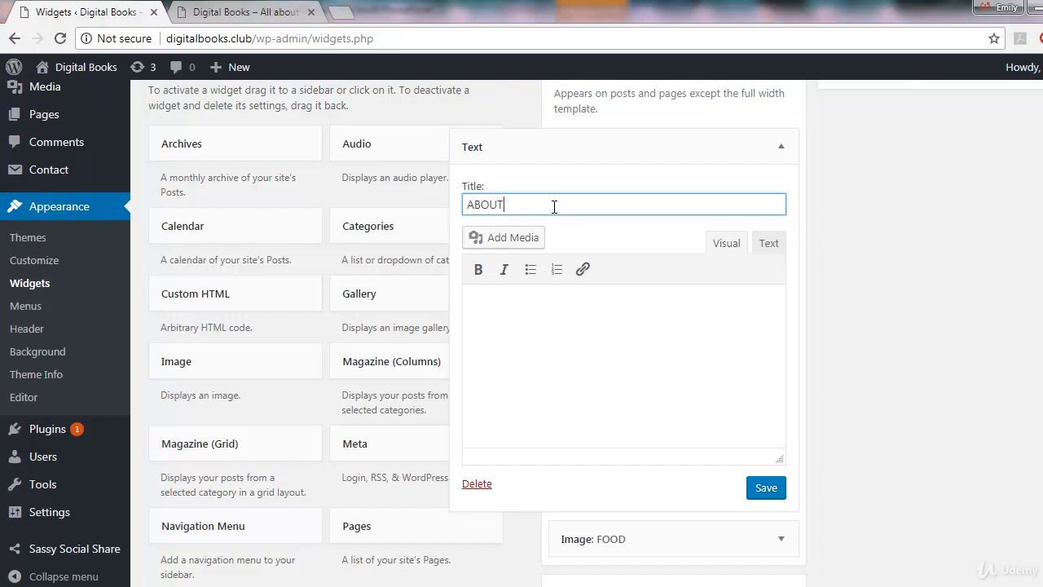
{"action": "left_click", "coordinate": [554, 318]}
{"action": "left_click", "coordinate": [492, 238]}
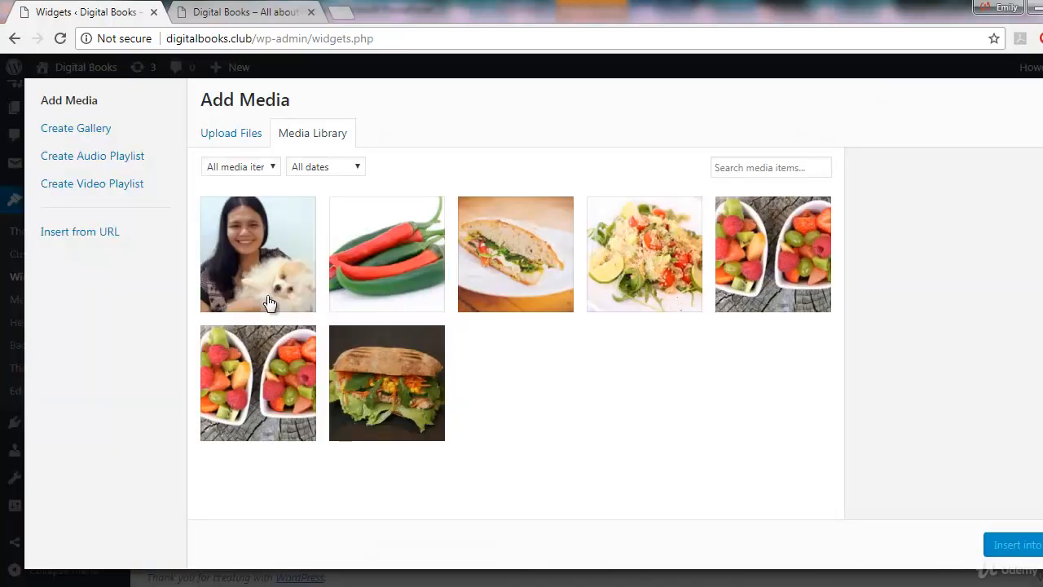
{"action": "left_click", "coordinate": [254, 291]}
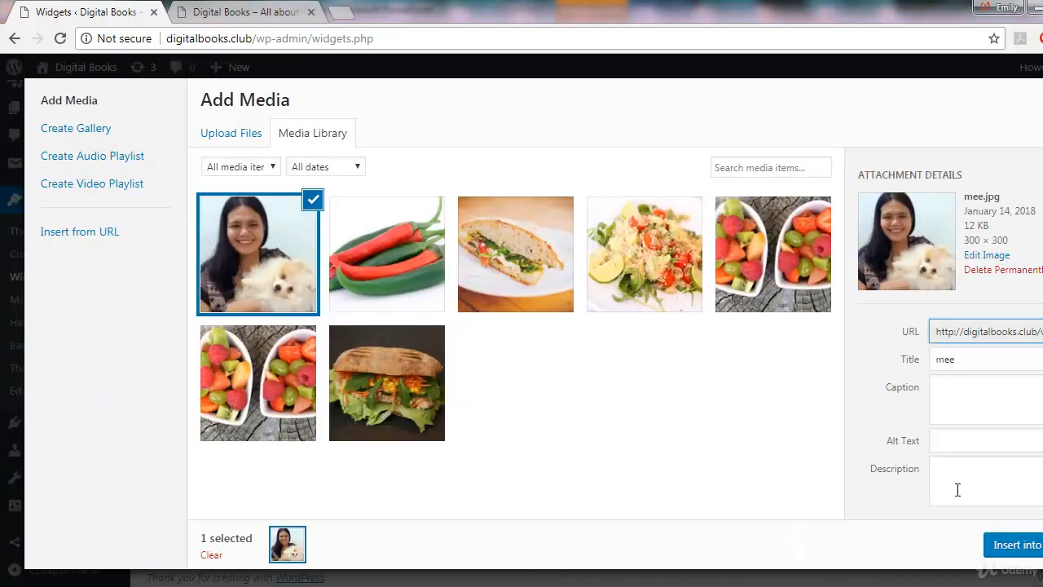
{"action": "left_click", "coordinate": [1015, 546]}
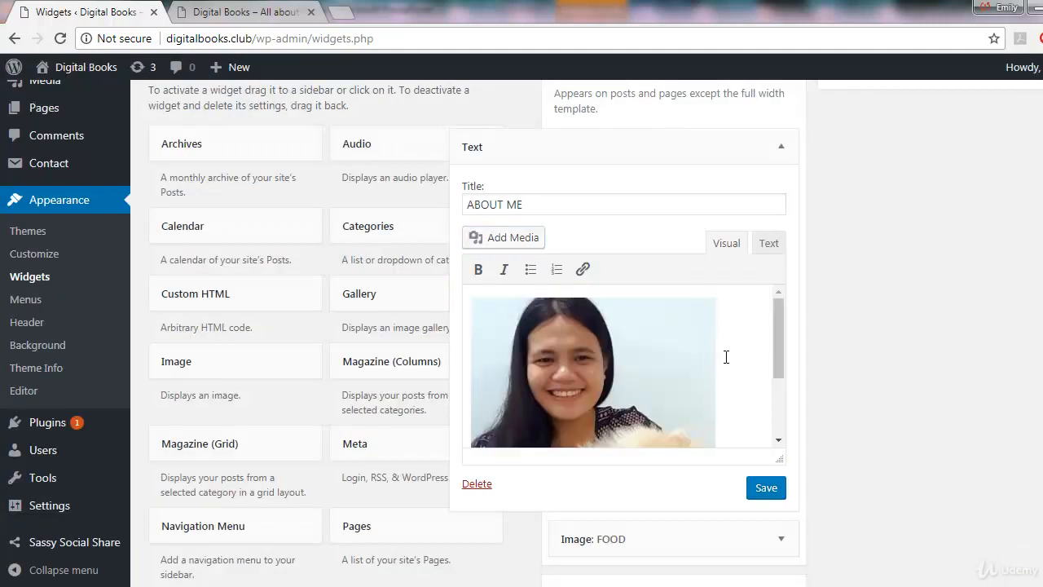
- Copy the biography paragraph from the Word document, paste it below the photo in the ABOUT ME widget and save the widget
{"action": "key", "text": "Return"}
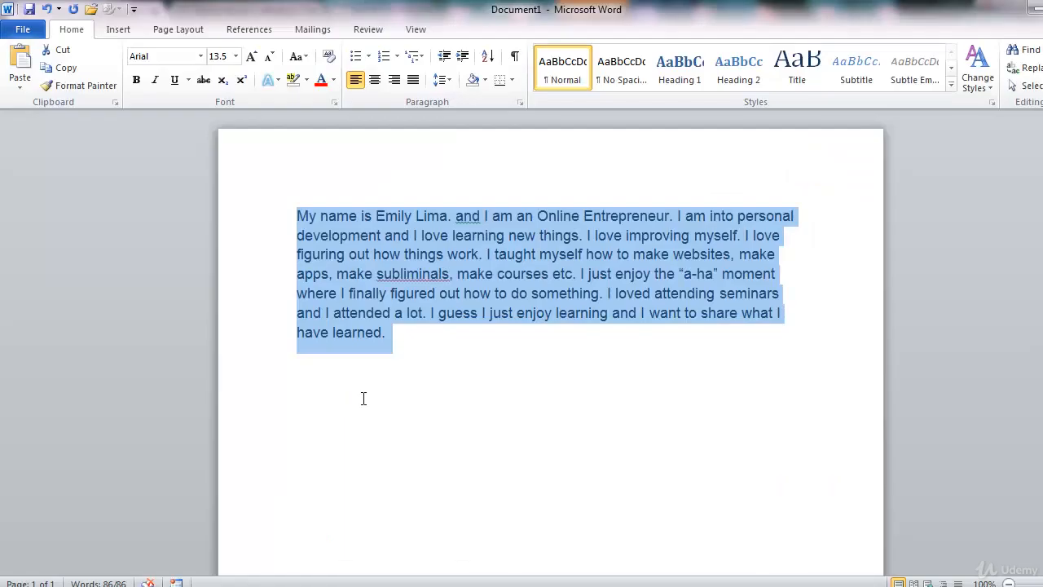
{"action": "right_click", "coordinate": [419, 274]}
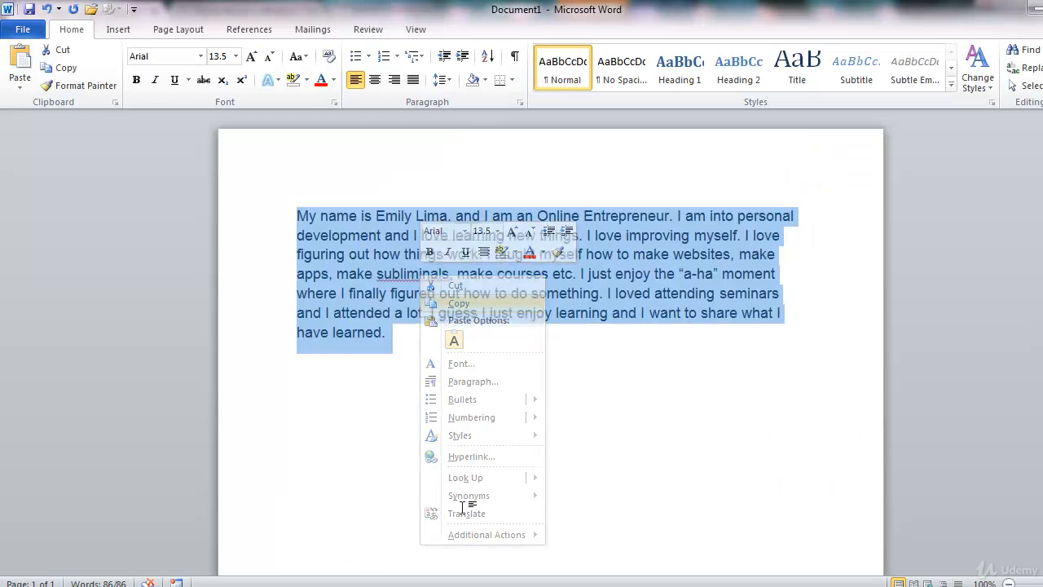
{"action": "left_click", "coordinate": [459, 303]}
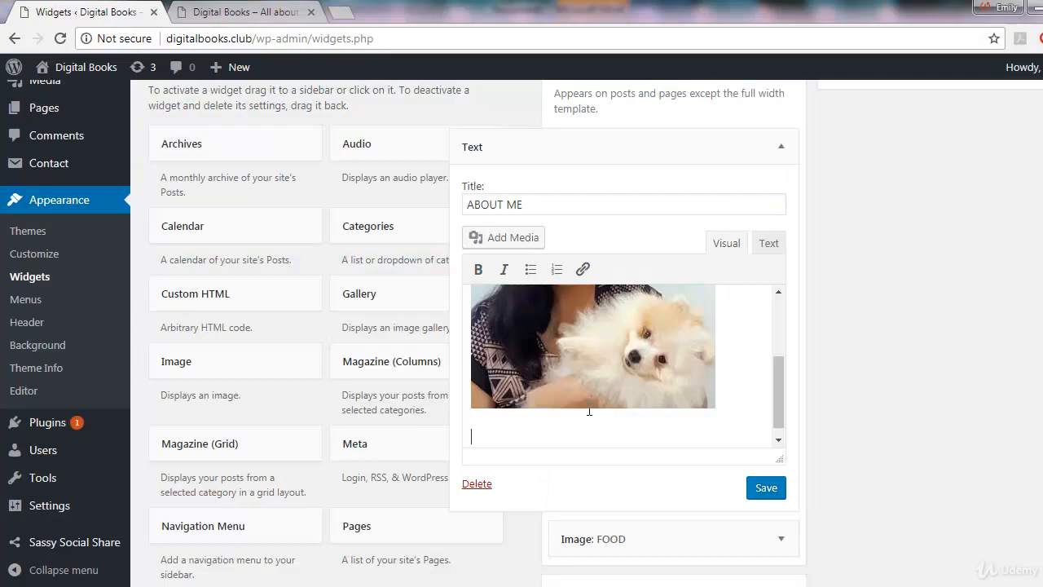
{"action": "key", "text": "ctrl+v"}
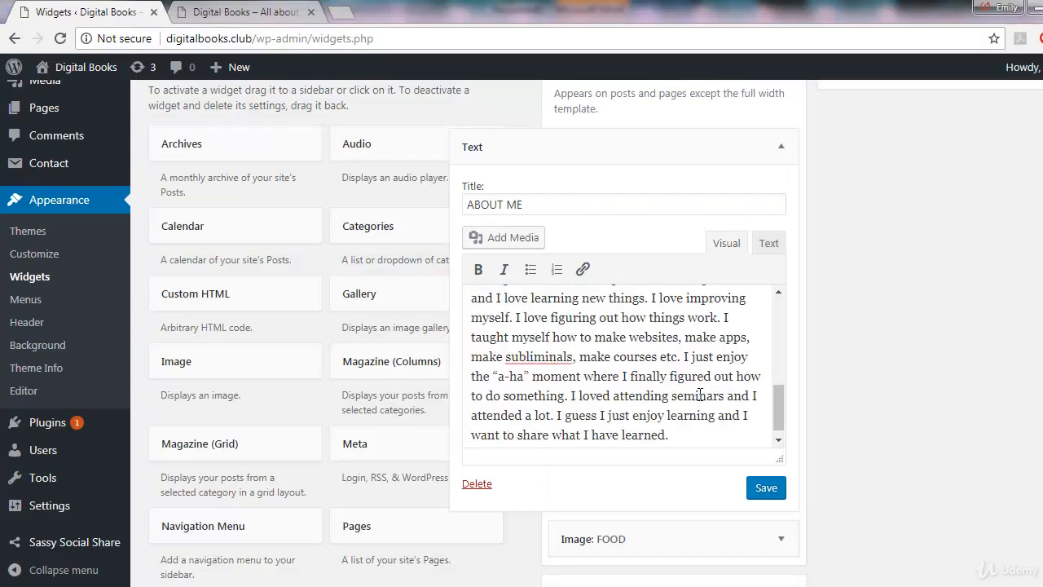
{"action": "scroll", "coordinate": [699, 394], "scroll_direction": "up", "scroll_amount": 2}
{"action": "left_click", "coordinate": [755, 497]}
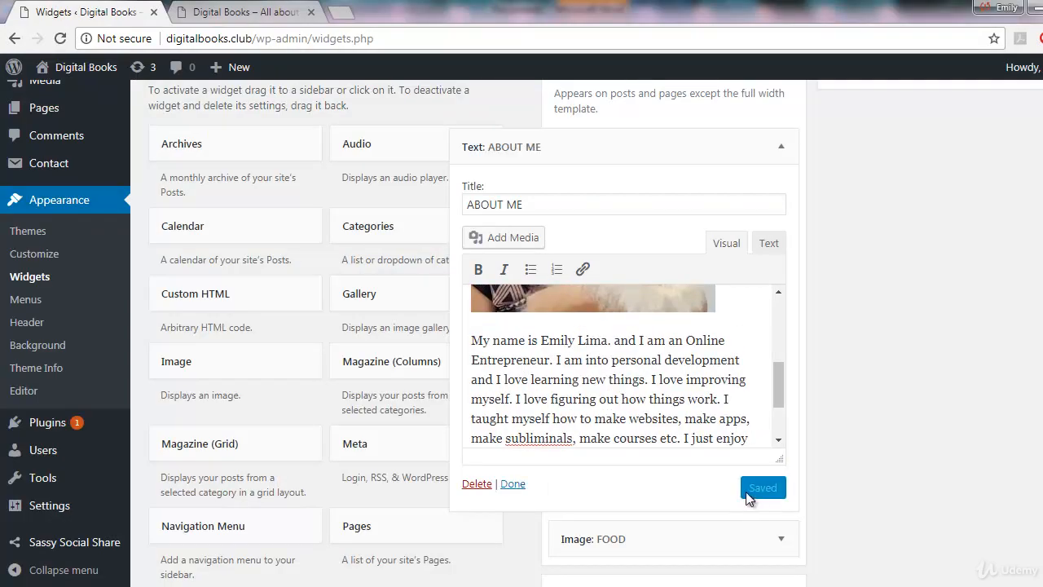
- Reload the live site's home page and check the ABOUT ME widget's photo and text in the sidebar
{"action": "left_click", "coordinate": [277, 17]}
{"action": "left_click", "coordinate": [297, 39]}
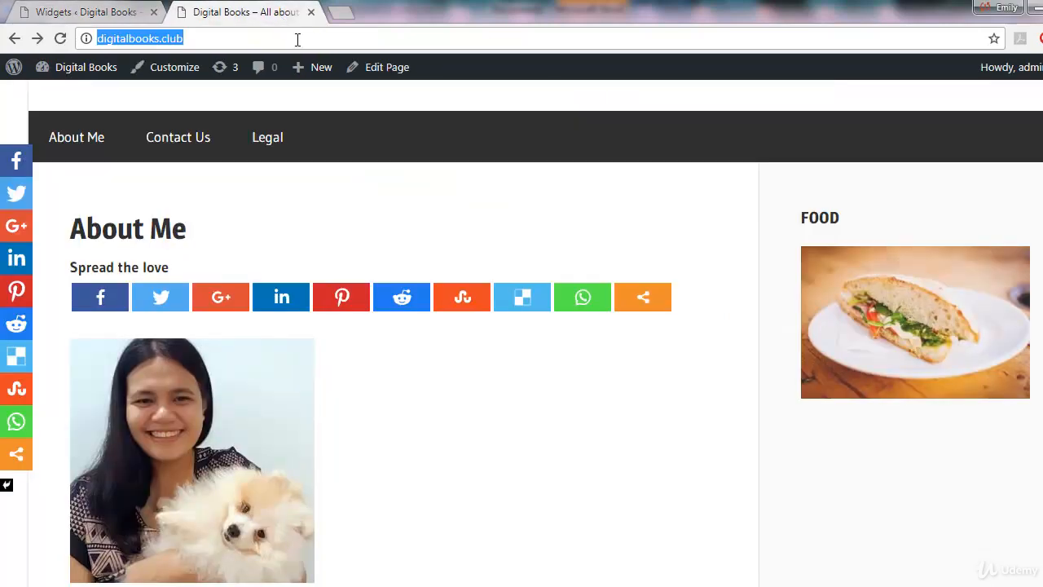
{"action": "key", "text": "Return"}
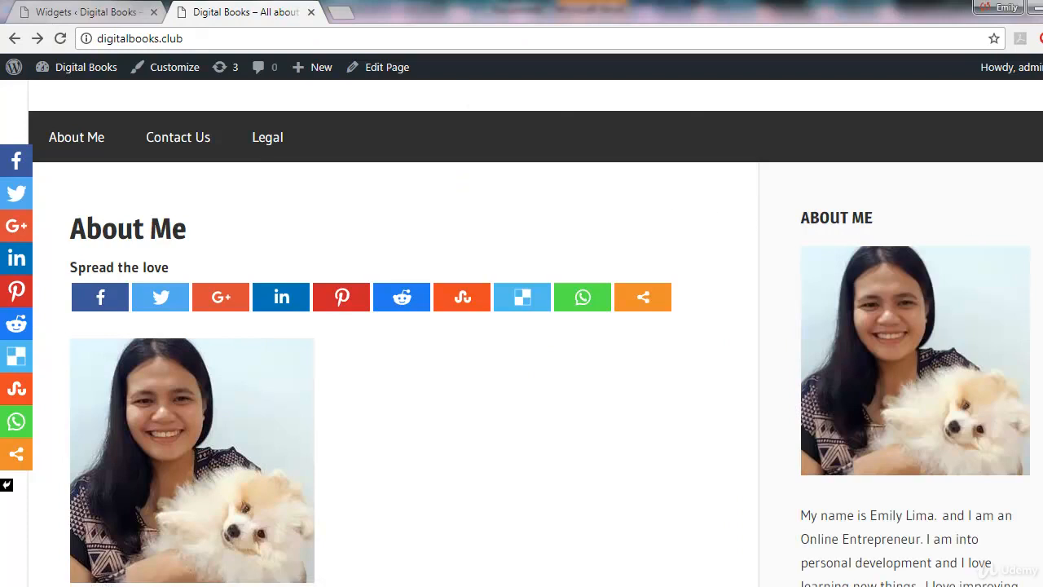
{"action": "scroll", "coordinate": [774, 139], "scroll_direction": "down", "scroll_amount": 1}
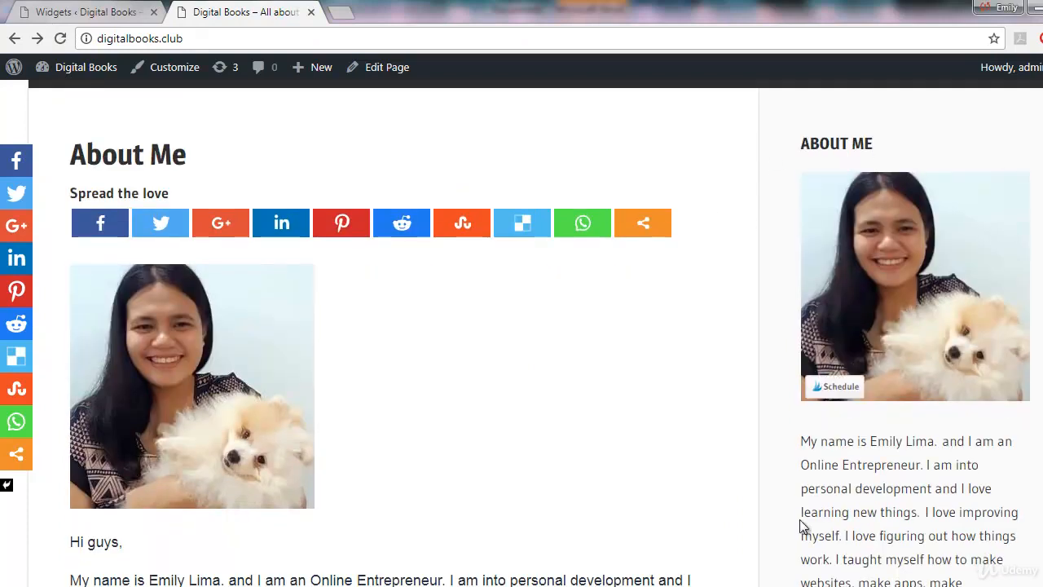
{"action": "scroll", "coordinate": [1018, 121], "scroll_direction": "down", "scroll_amount": 3}
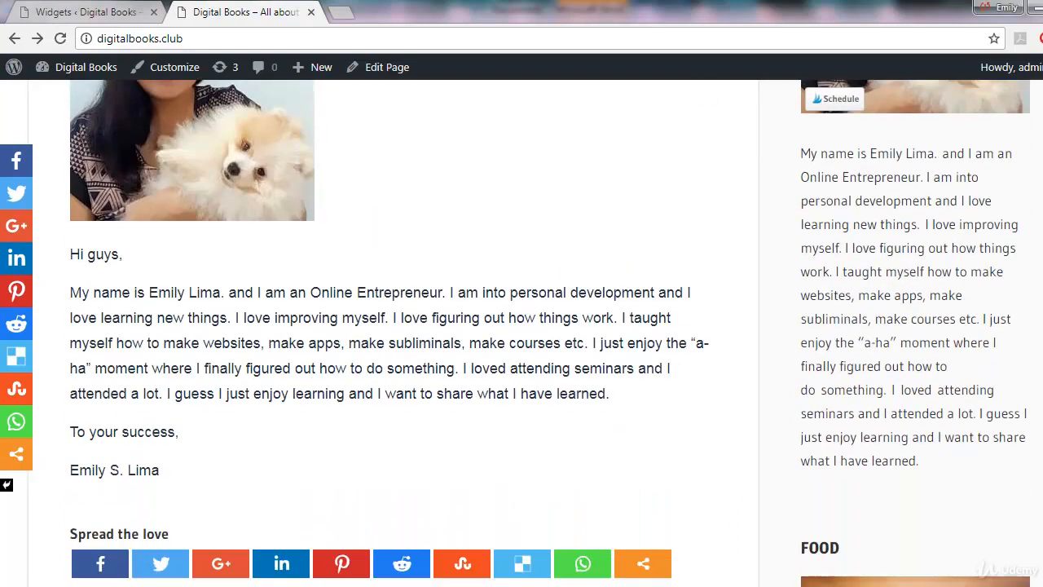
{"action": "scroll", "coordinate": [1034, 158], "scroll_direction": "up", "scroll_amount": 3}
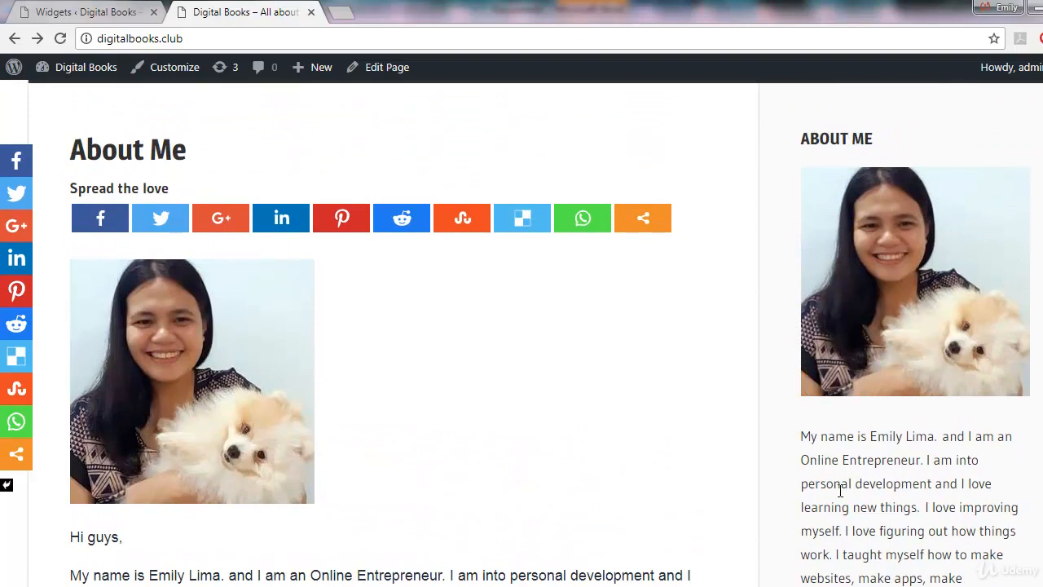
{"action": "scroll", "coordinate": [349, 134], "scroll_direction": "down", "scroll_amount": 3}
{"action": "scroll", "coordinate": [349, 135], "scroll_direction": "up", "scroll_amount": 5}
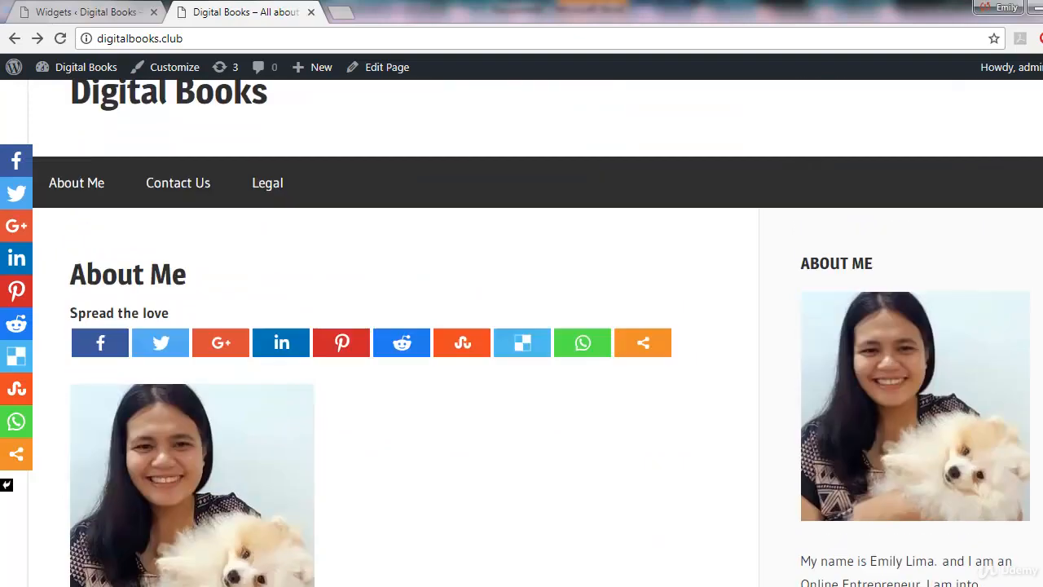
- Return to the widget settings and delete the photo and all text from the ABOUT ME widget's content
{"action": "left_click", "coordinate": [119, 10]}
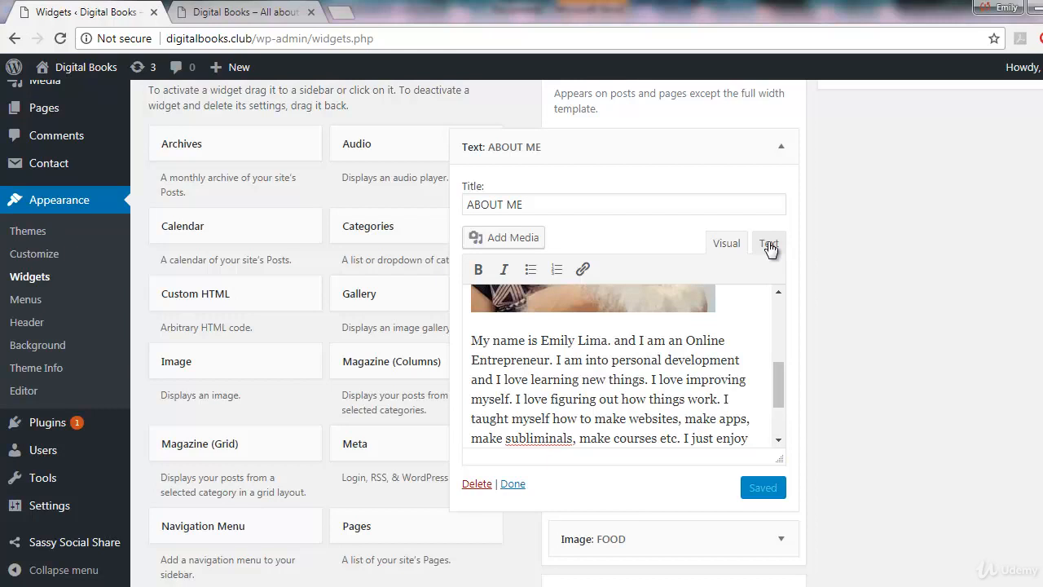
{"action": "scroll", "coordinate": [747, 321], "scroll_direction": "up", "scroll_amount": 5}
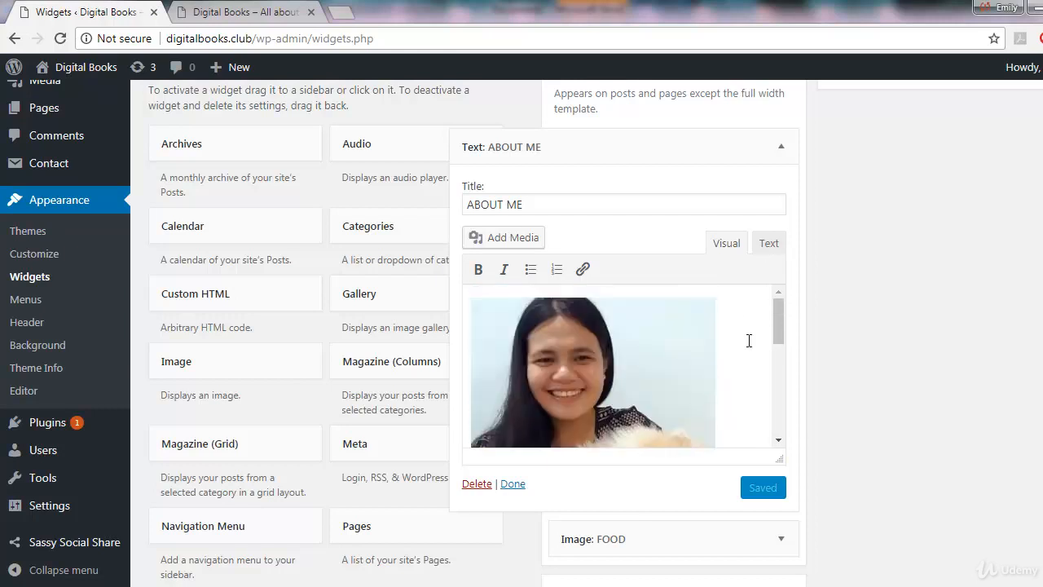
{"action": "left_click", "coordinate": [638, 509]}
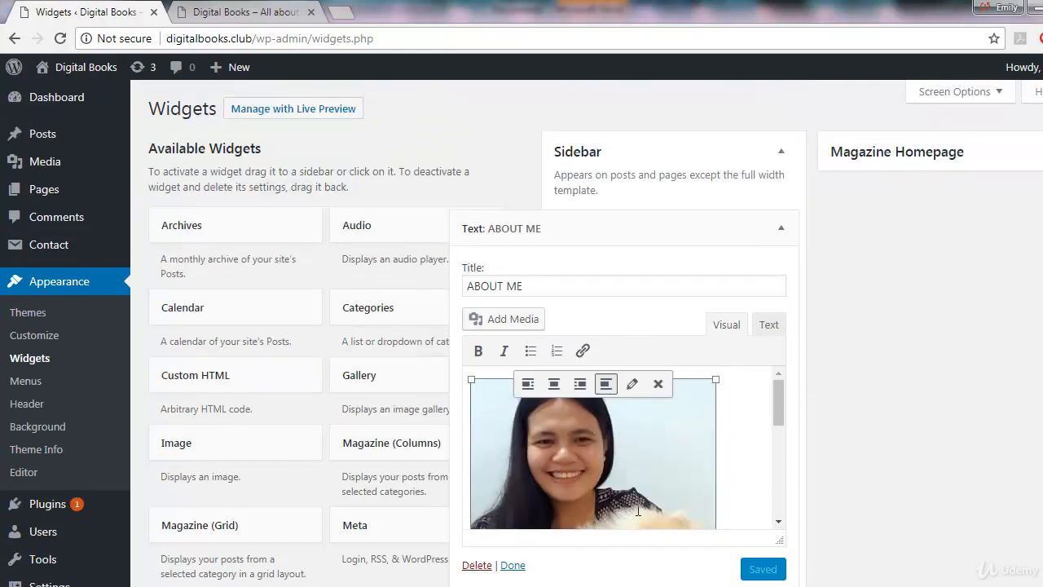
{"action": "key", "text": "Delete"}
{"action": "scroll", "coordinate": [632, 486], "scroll_direction": "down", "scroll_amount": 2}
{"action": "scroll", "coordinate": [522, 432], "scroll_direction": "up", "scroll_amount": 3}
{"action": "key", "text": "ctrl+a"}
{"action": "key", "text": "BackSpace"}
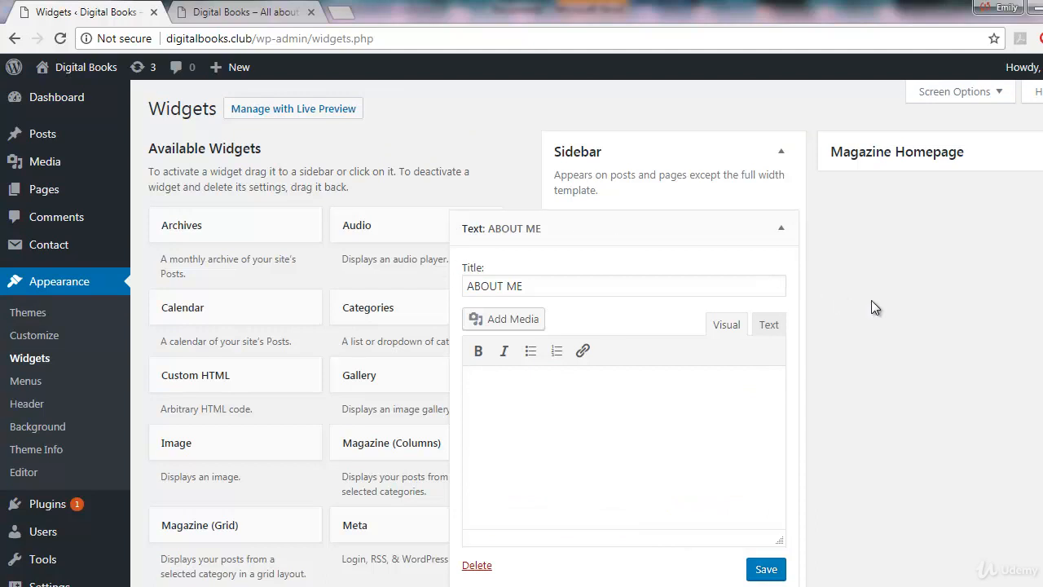
- Open YouTube in a new browser tab and open the recommended video Limit Breaker Vegeta Unleashed - Dragon Ball Super Episode 123
{"action": "left_click", "coordinate": [341, 11]}
{"action": "type", "text": "y"}
{"action": "key", "text": "Return"}
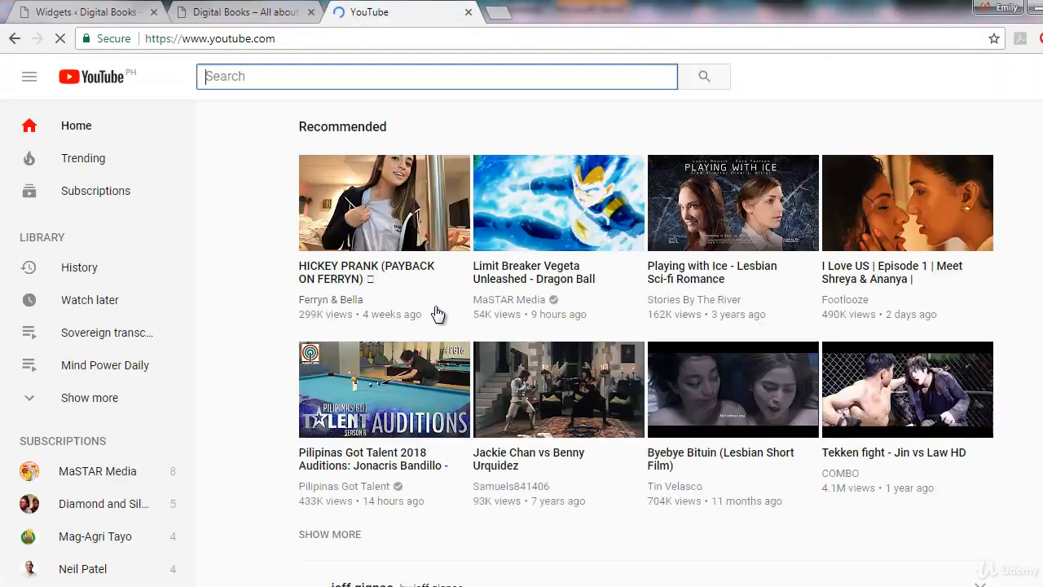
{"action": "left_click", "coordinate": [483, 208]}
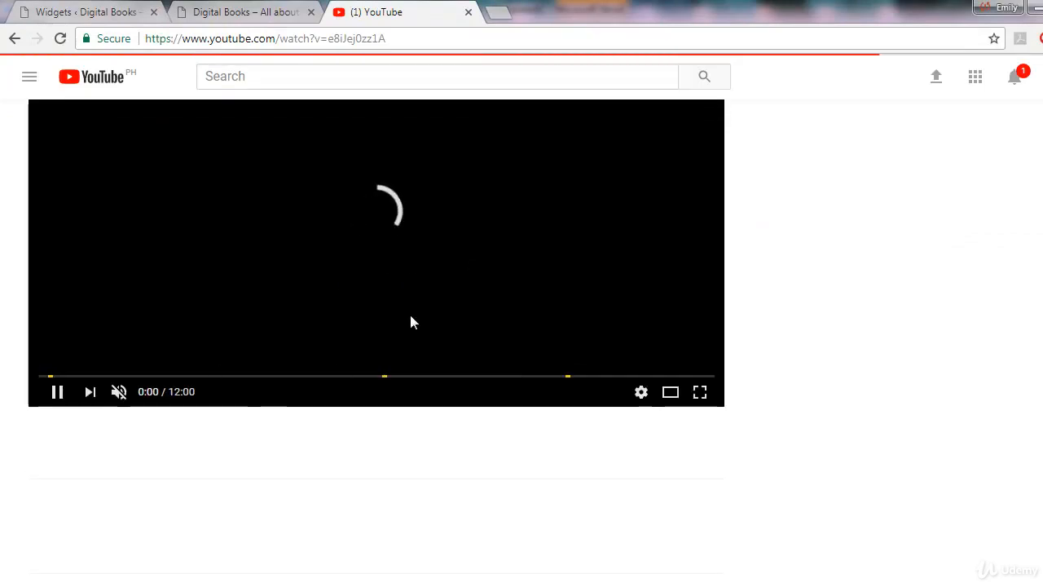
- Open the sharing options of the Limit Breaker Vegeta Unleashed video and copy its full iframe embed code
{"action": "scroll", "coordinate": [410, 314], "scroll_direction": "down", "scroll_amount": 1}
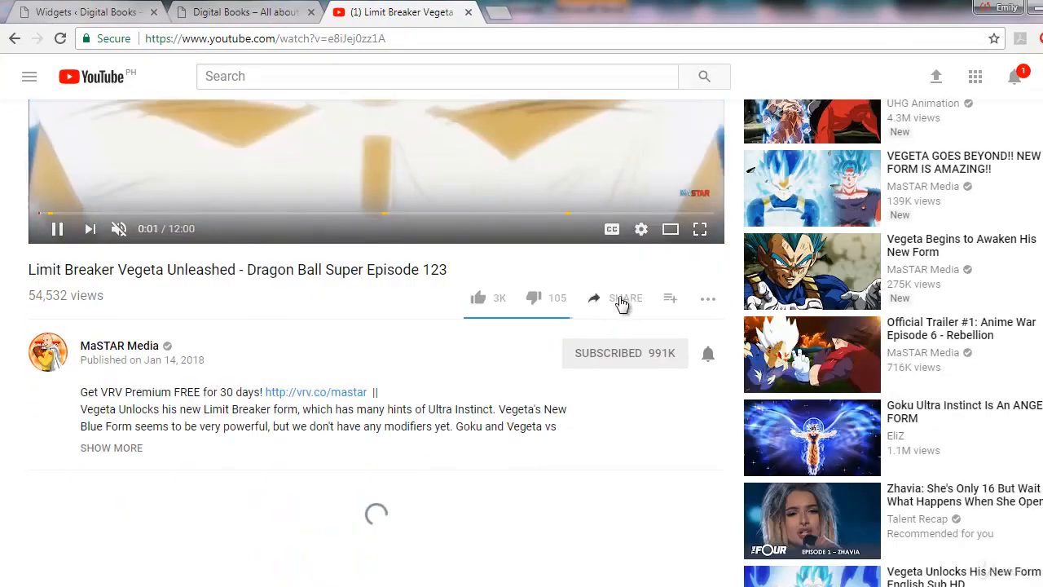
{"action": "left_click", "coordinate": [621, 301]}
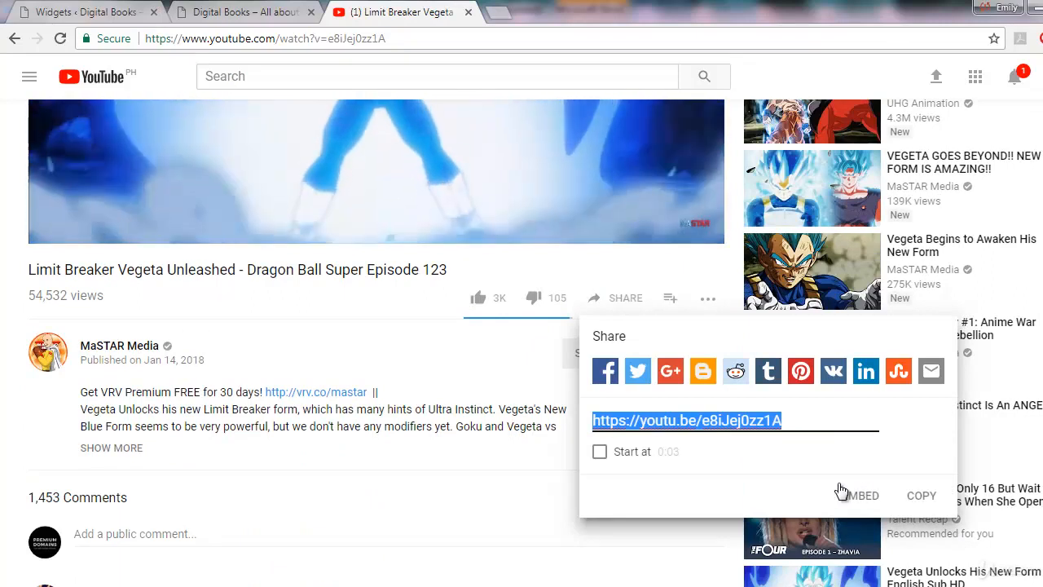
{"action": "left_click", "coordinate": [856, 495]}
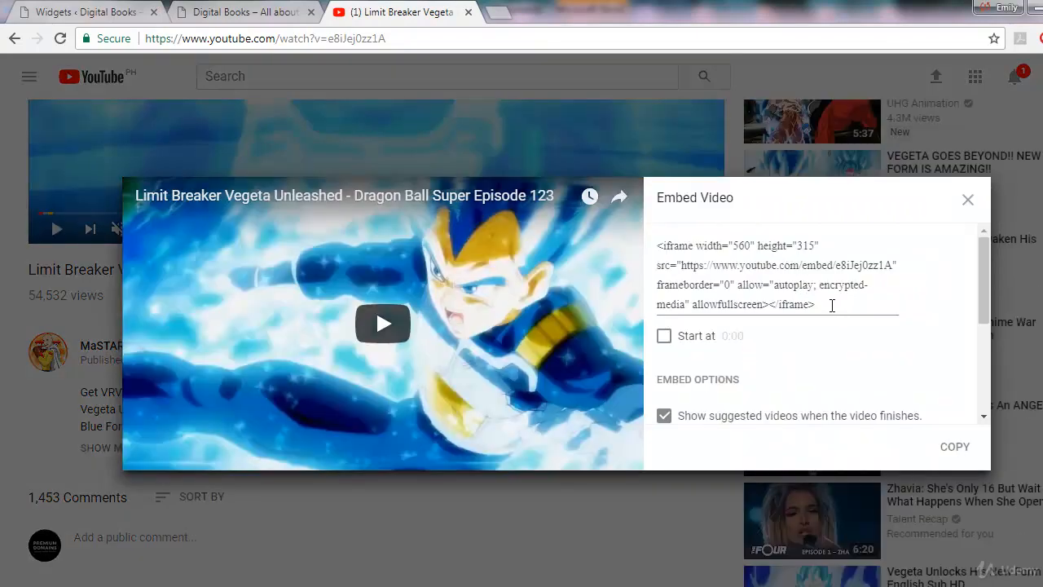
{"action": "left_click_drag", "start_coordinate": [832, 305], "coordinate": [660, 253]}
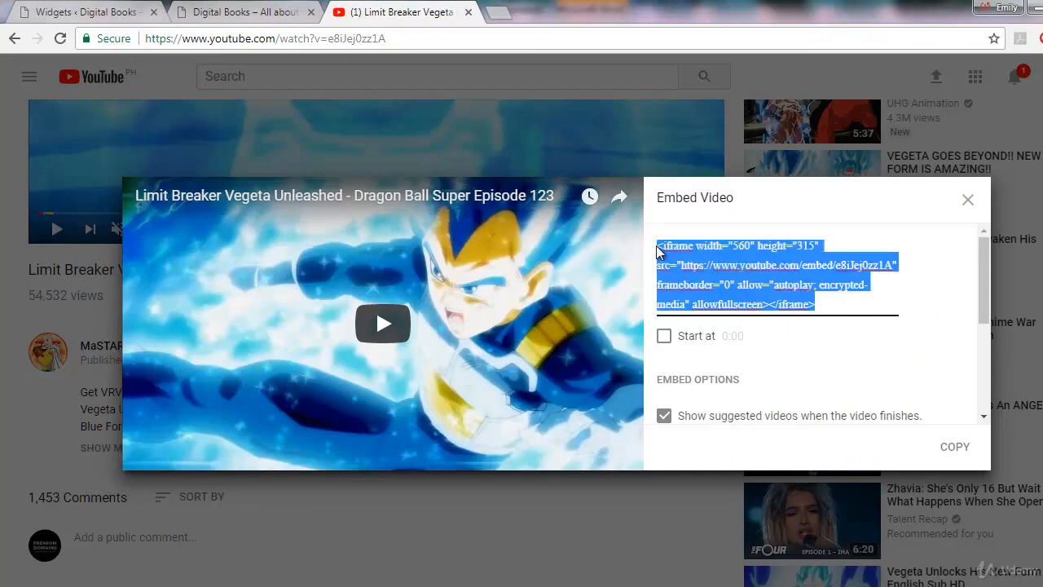
{"action": "right_click", "coordinate": [665, 252]}
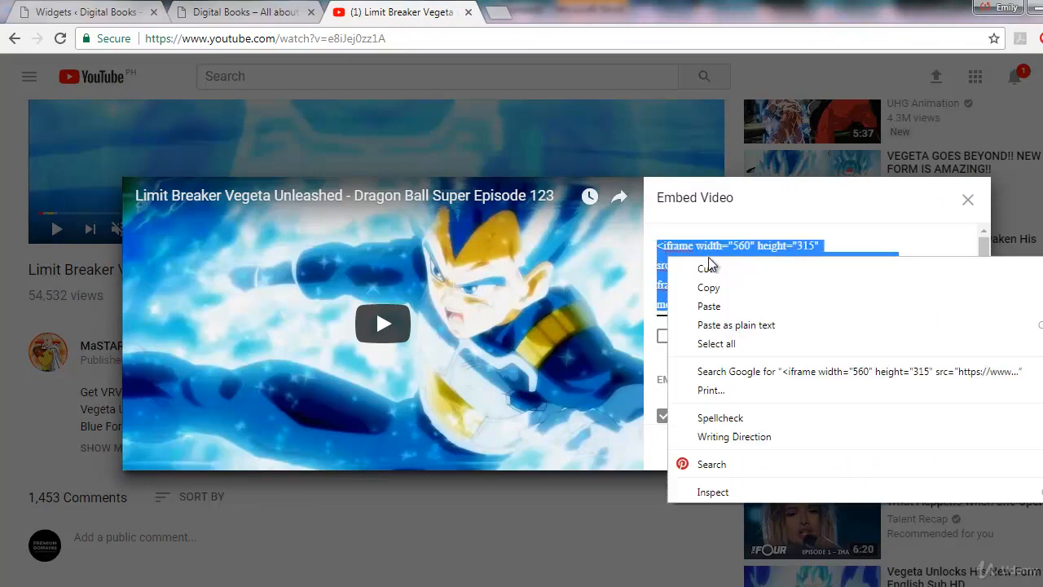
{"action": "left_click", "coordinate": [717, 284]}
- Back in the WordPress widget settings, paste the iframe embed code into the ABOUT ME widget's content in Text mode and save it
{"action": "left_click", "coordinate": [92, 13]}
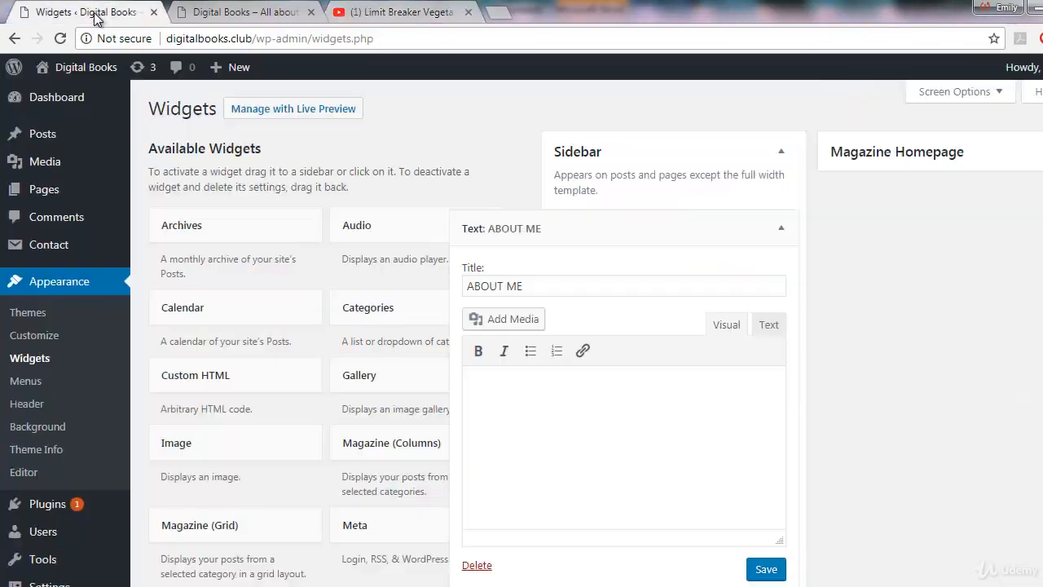
{"action": "left_click", "coordinate": [768, 326]}
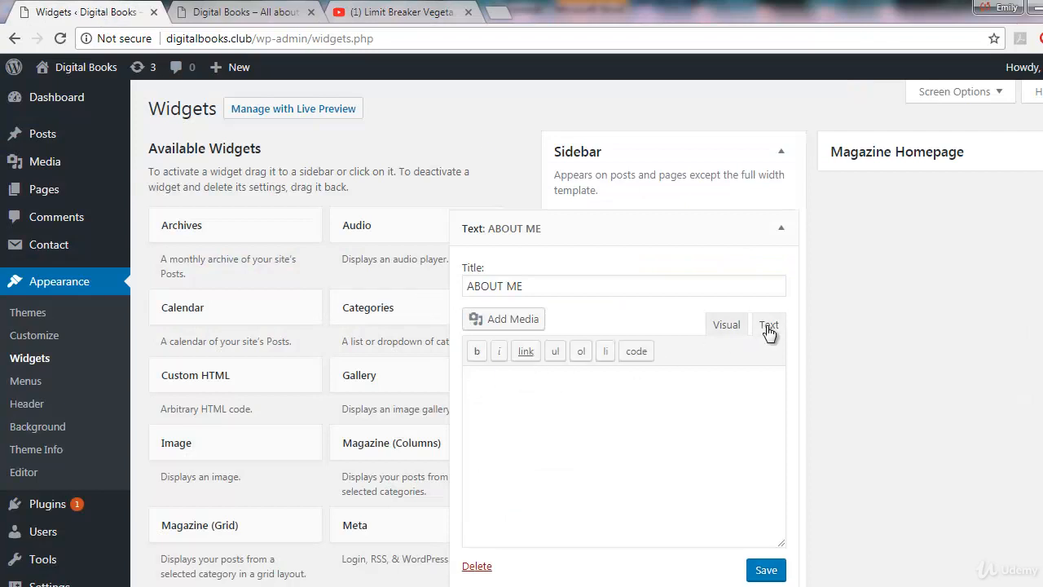
{"action": "left_click", "coordinate": [737, 326]}
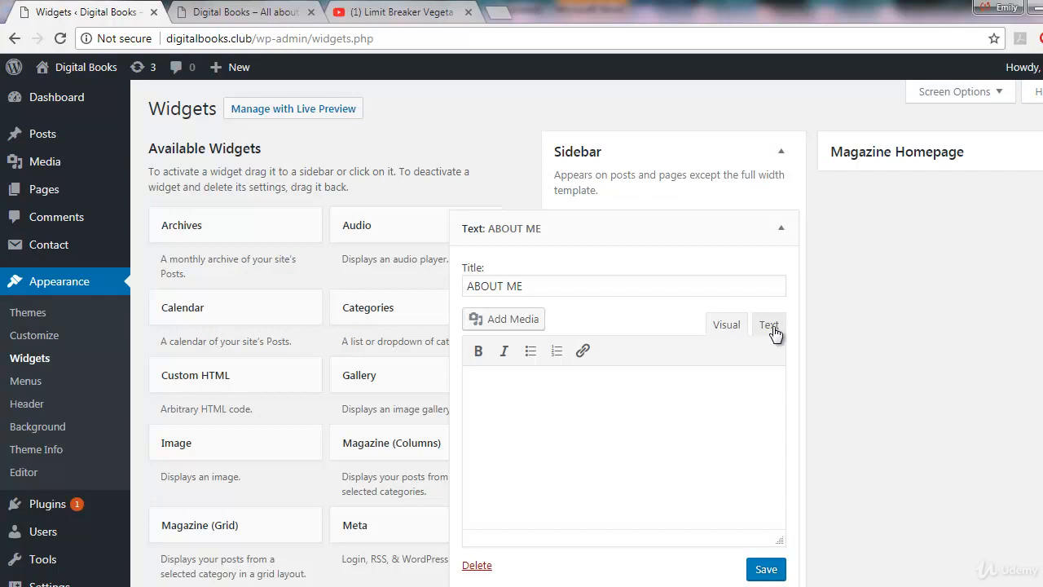
{"action": "left_click", "coordinate": [772, 327]}
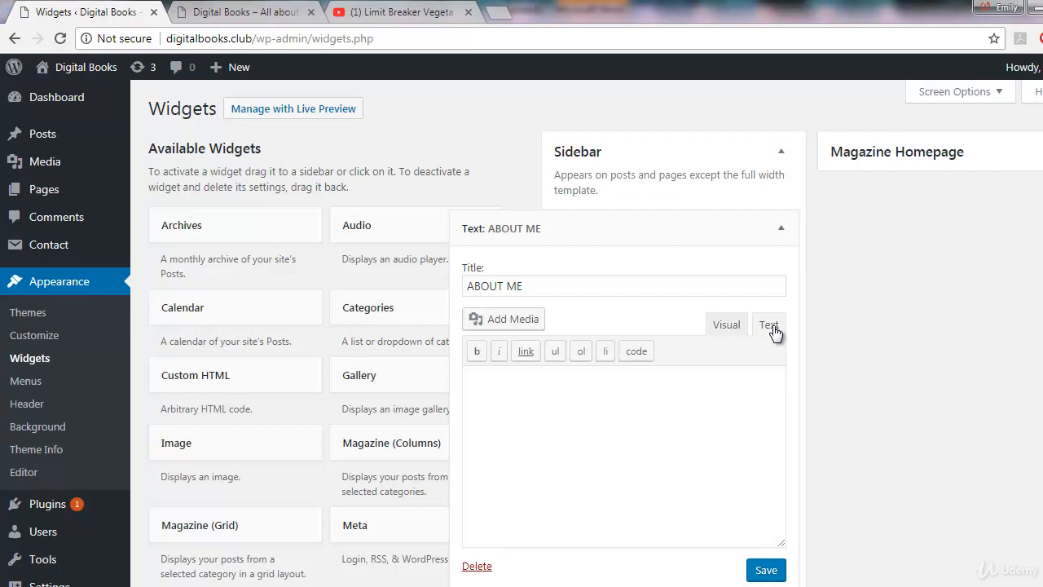
{"action": "right_click", "coordinate": [662, 402]}
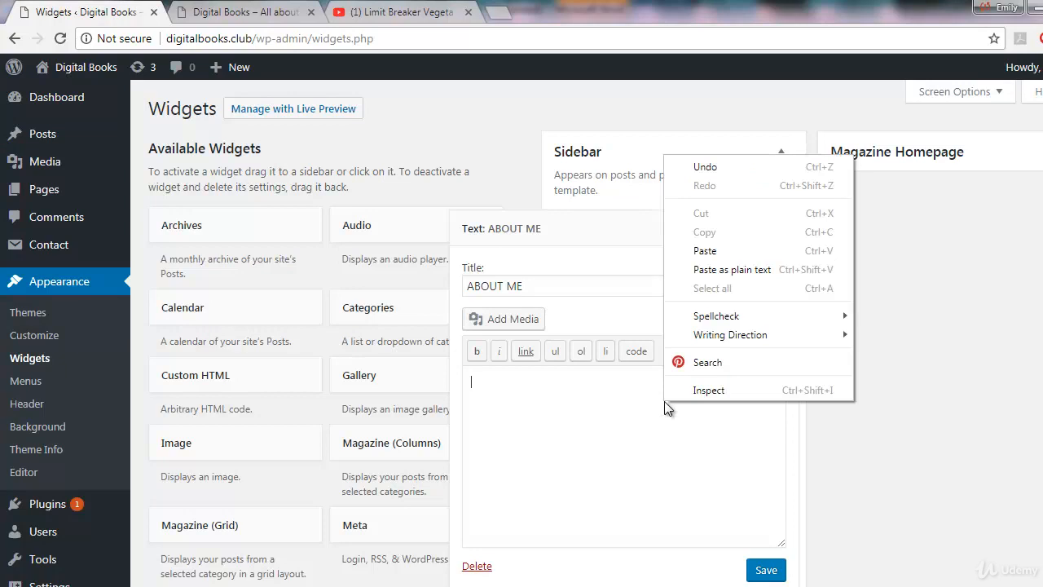
{"action": "left_click", "coordinate": [729, 251]}
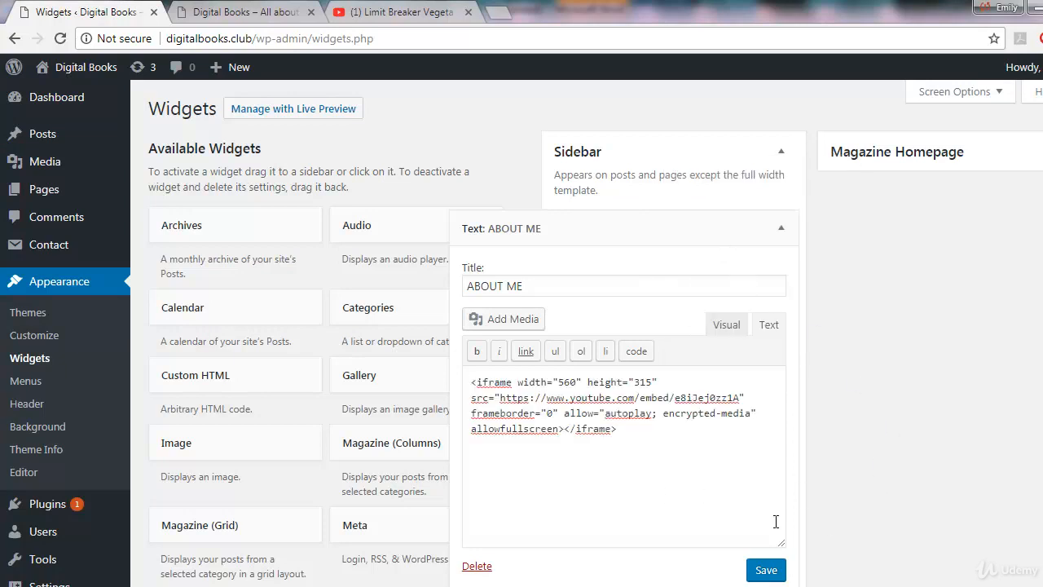
{"action": "left_click", "coordinate": [766, 568]}
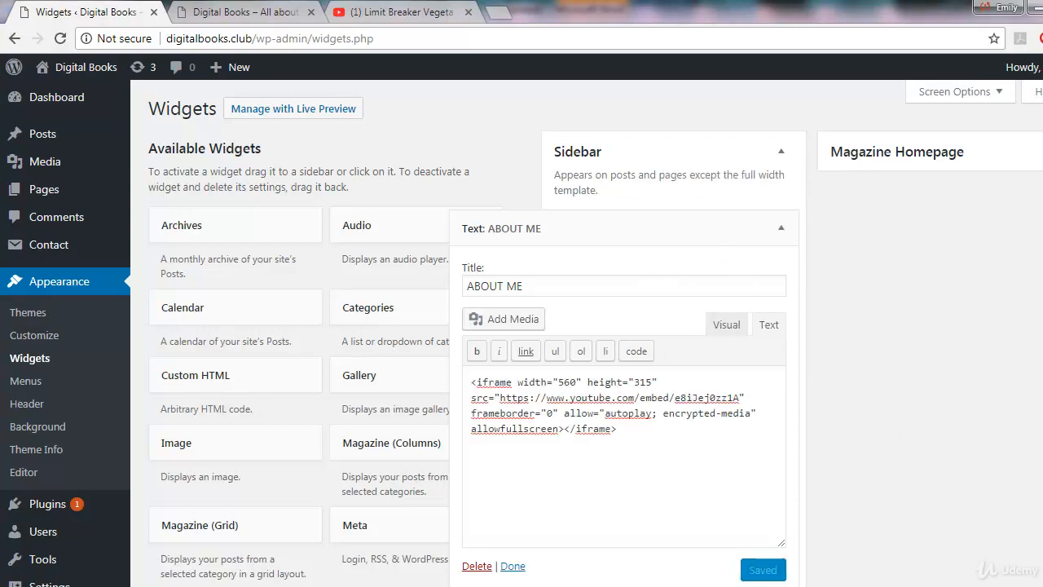
- Reload the live site's home page, close the YouTube tab and check the embedded video in the ABOUT ME sidebar section
{"action": "left_click", "coordinate": [297, 12]}
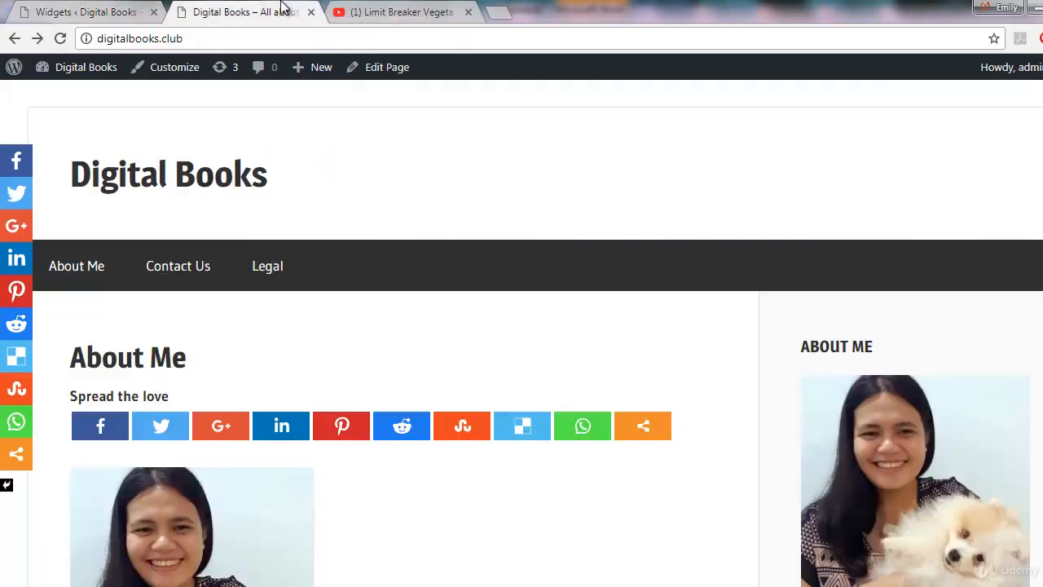
{"action": "left_click", "coordinate": [301, 37]}
{"action": "key", "text": "Return"}
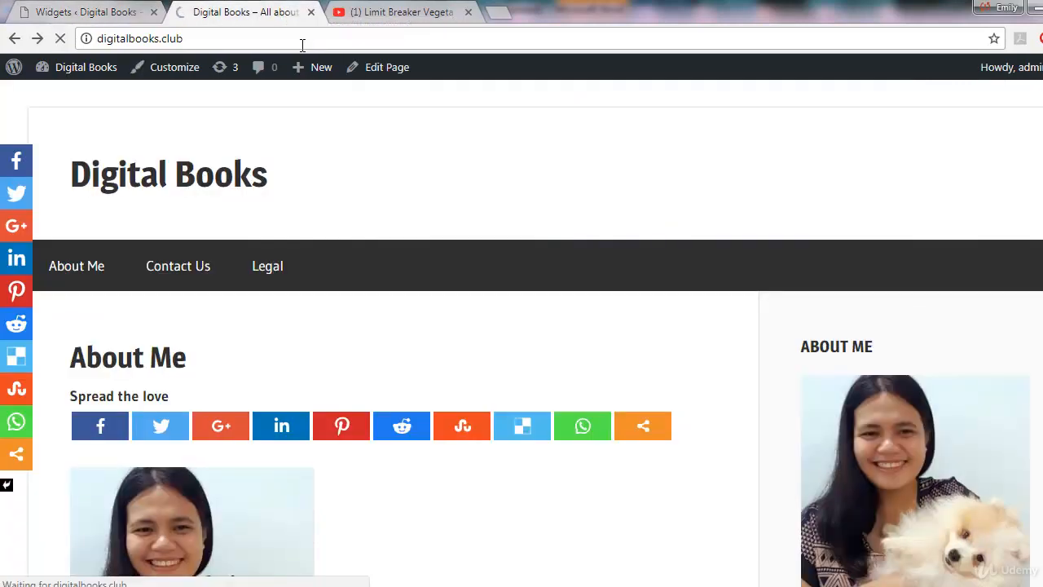
{"action": "left_click", "coordinate": [469, 12]}
{"action": "scroll", "coordinate": [929, 258], "scroll_direction": "down", "scroll_amount": 2}
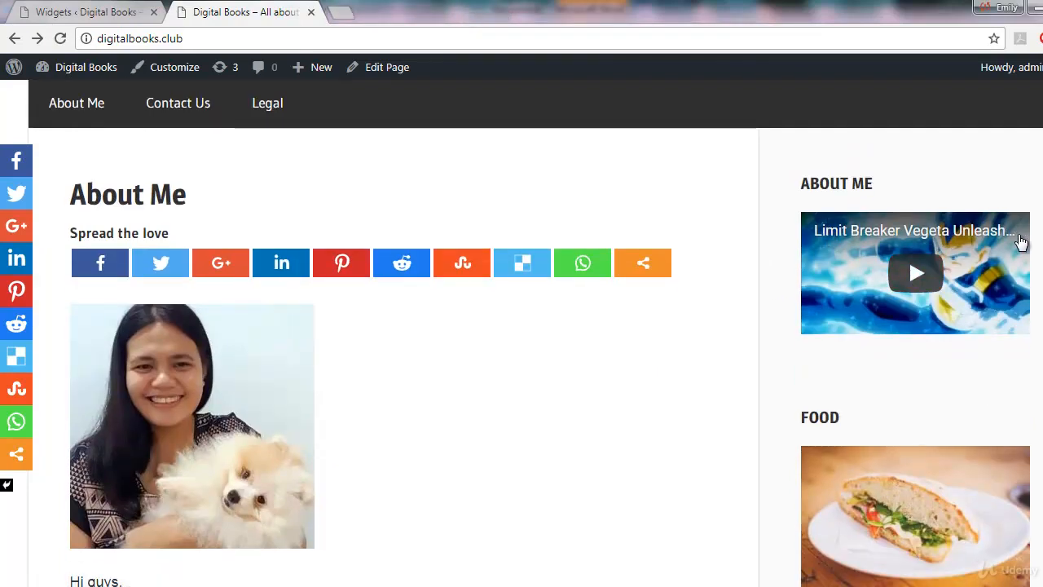
- Return to the widget settings, collapse the ABOUT ME widget and look through the list of available widgets
{"action": "left_click", "coordinate": [86, 12]}
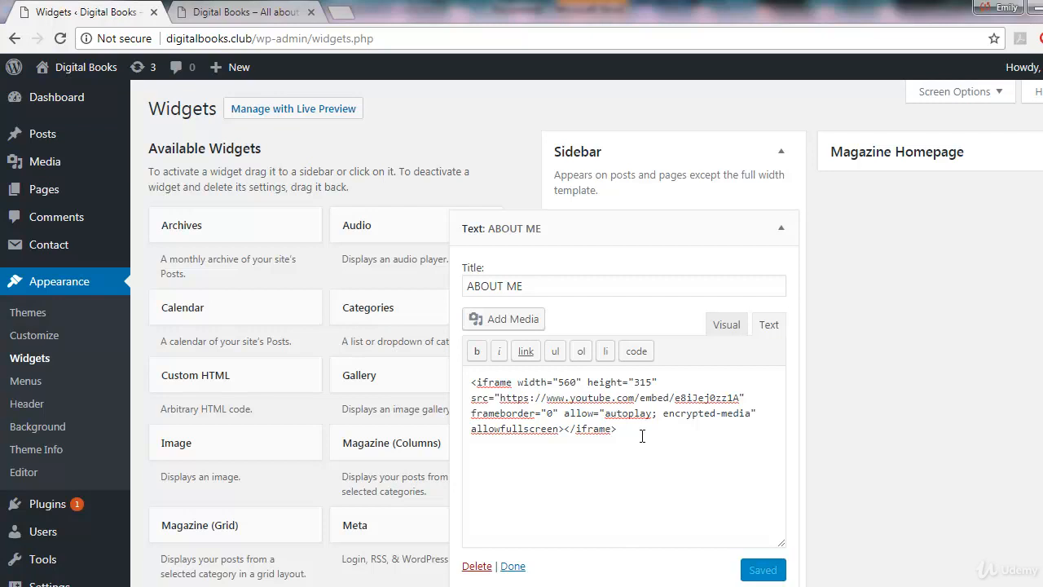
{"action": "left_click", "coordinate": [511, 566]}
{"action": "scroll", "coordinate": [871, 443], "scroll_direction": "down", "scroll_amount": 6}
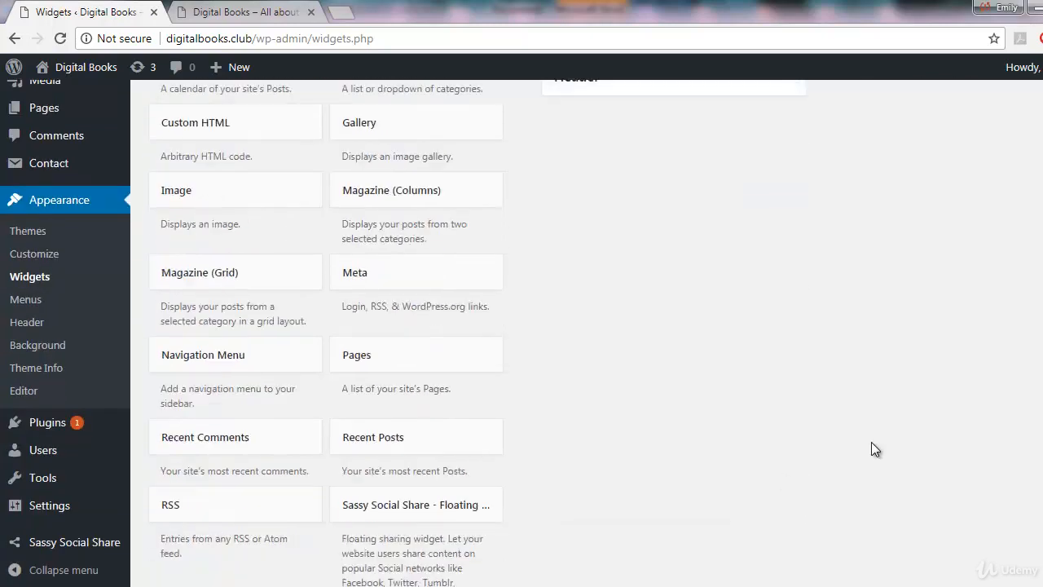
{"action": "scroll", "coordinate": [871, 443], "scroll_direction": "up", "scroll_amount": 6}
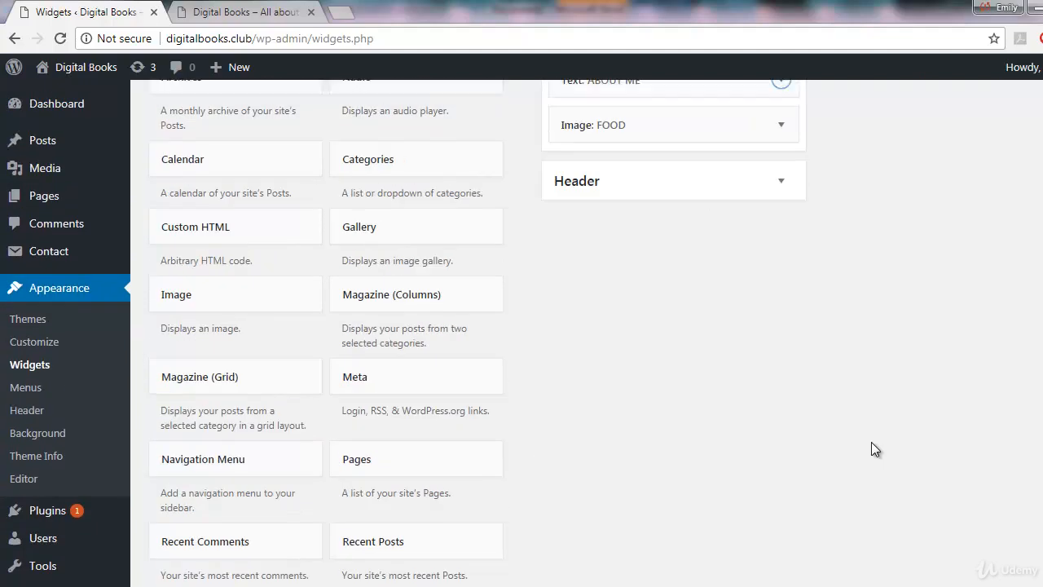
{"action": "scroll", "coordinate": [287, 386], "scroll_direction": "down", "scroll_amount": 8}
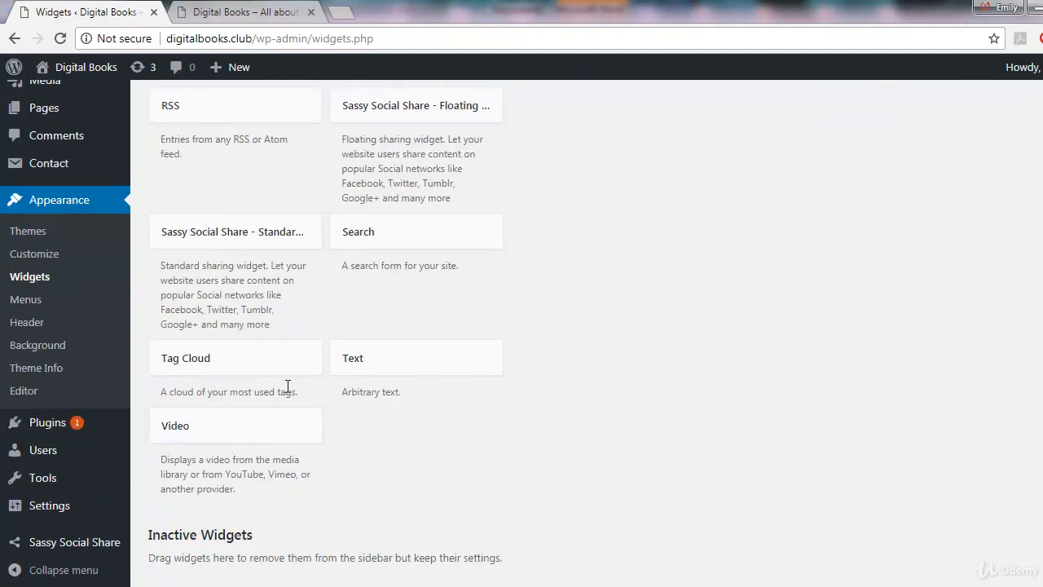
{"action": "scroll", "coordinate": [287, 387], "scroll_direction": "up", "scroll_amount": 6}
{"action": "scroll", "coordinate": [286, 386], "scroll_direction": "up", "scroll_amount": 2}
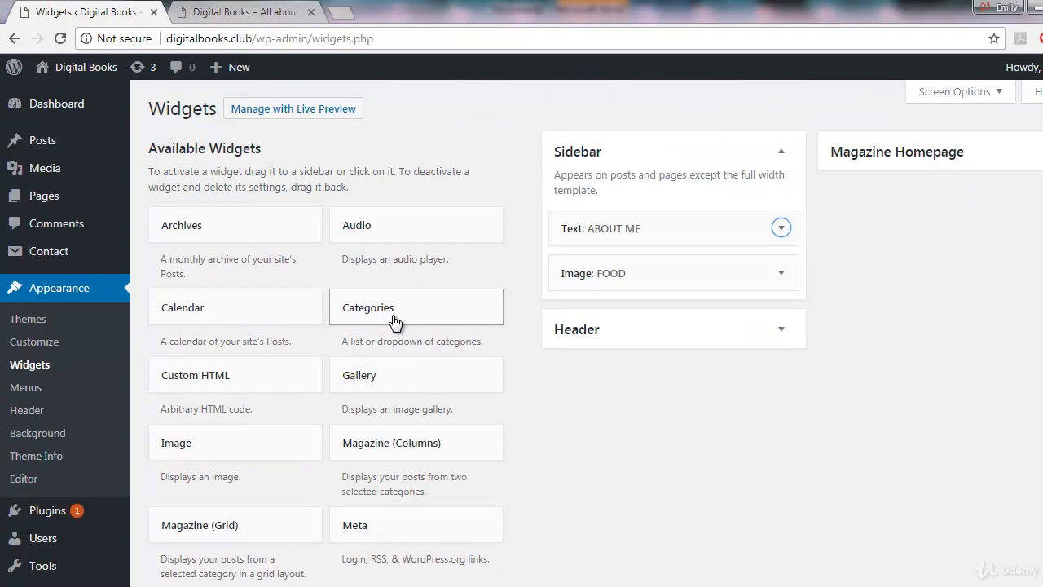
- Add a Categories widget above ABOUT ME in the Sidebar, title it CATEGORIES, enable Show post counts and save it
{"action": "left_click_drag", "start_coordinate": [395, 322], "coordinate": [621, 228]}
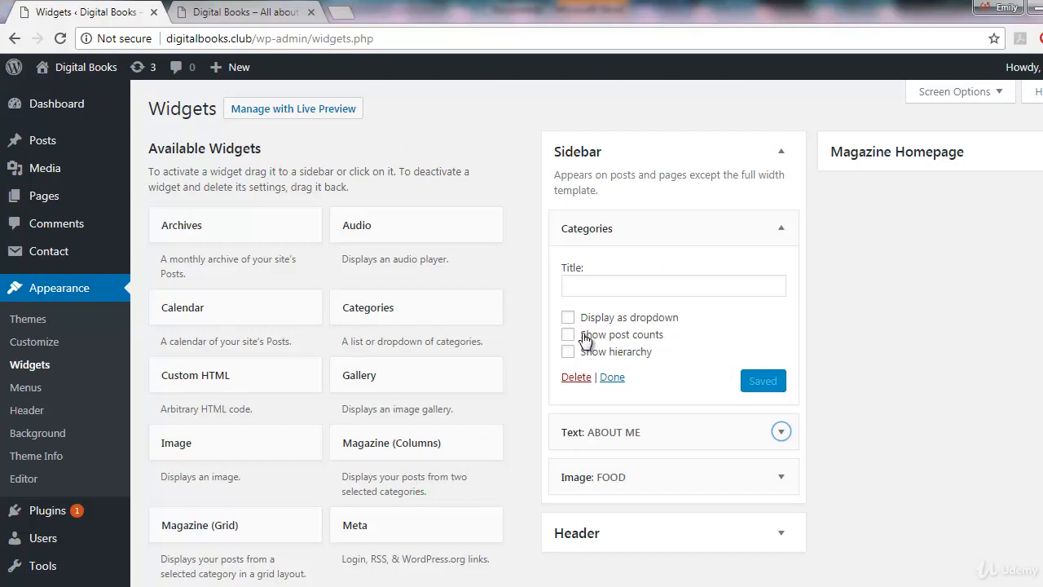
{"action": "left_click", "coordinate": [612, 287]}
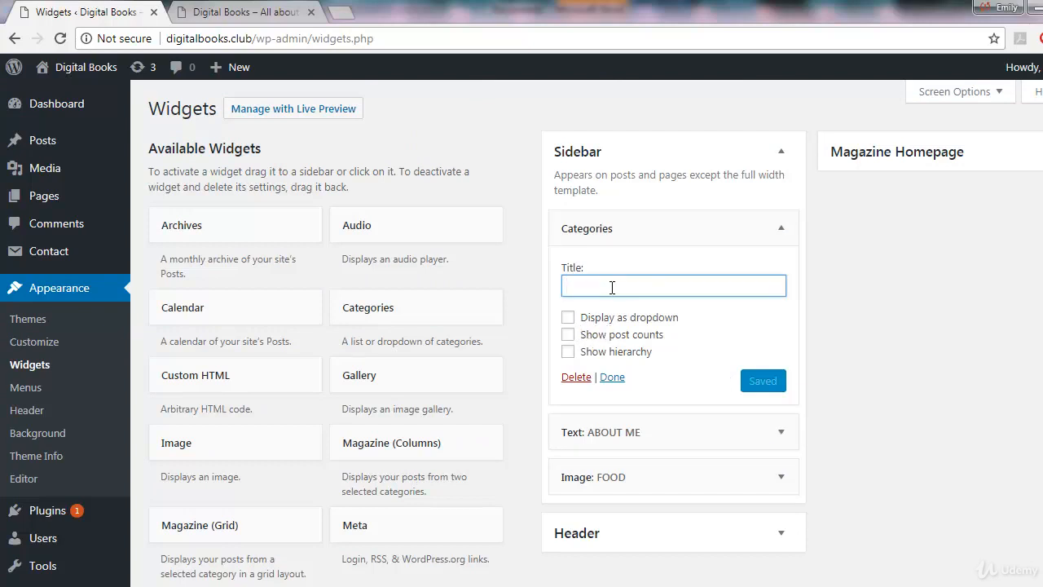
{"action": "type", "text": "CATE"}
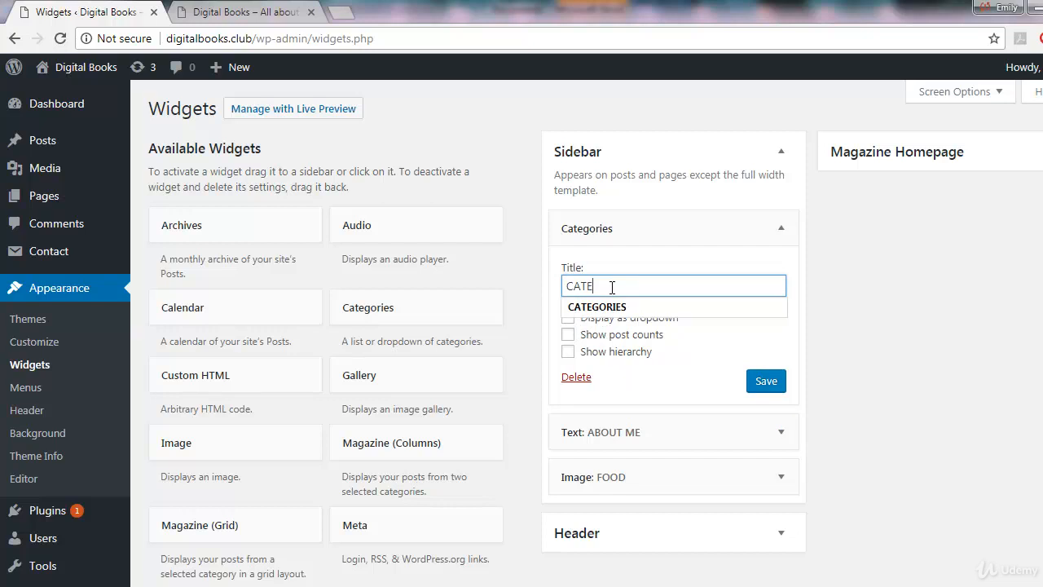
{"action": "type", "text": "GORIES"}
{"action": "left_click", "coordinate": [895, 295]}
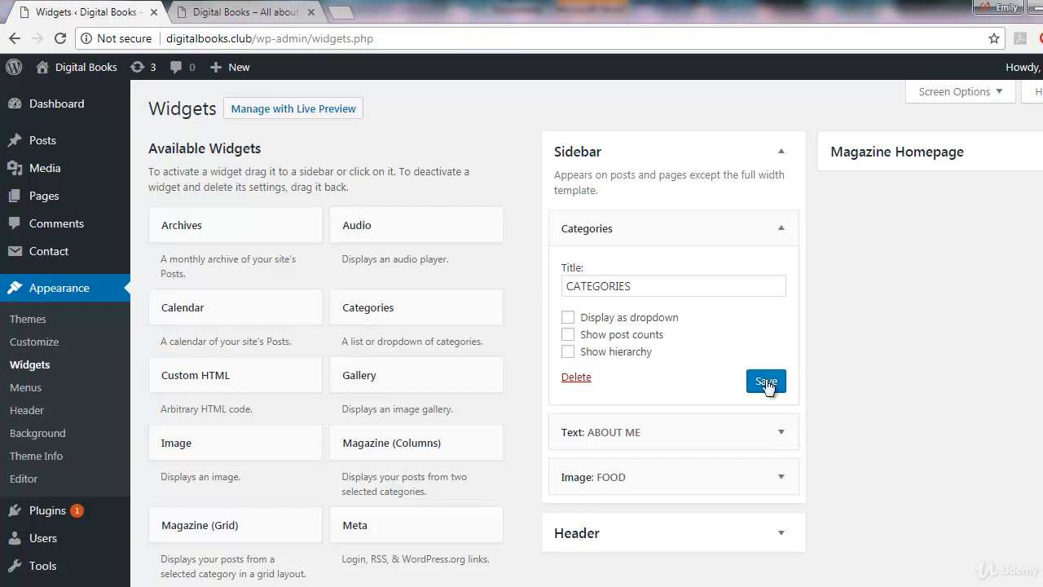
{"action": "left_click", "coordinate": [568, 335]}
{"action": "left_click", "coordinate": [764, 383]}
- Reload the live site's home page and check the category list with post counts in the sidebar
{"action": "left_click", "coordinate": [266, 11]}
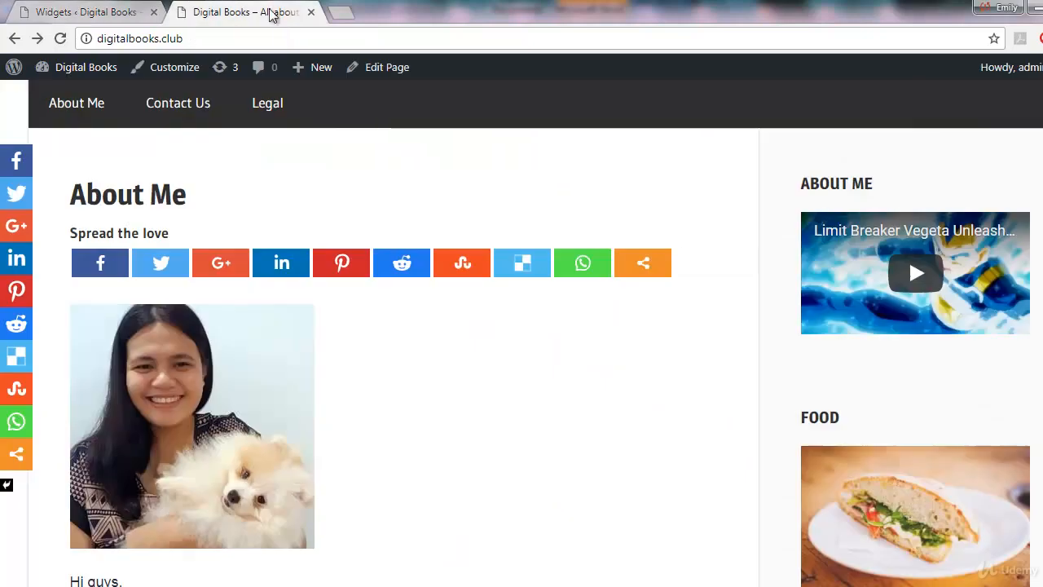
{"action": "left_click", "coordinate": [278, 38]}
{"action": "key", "text": "Return"}
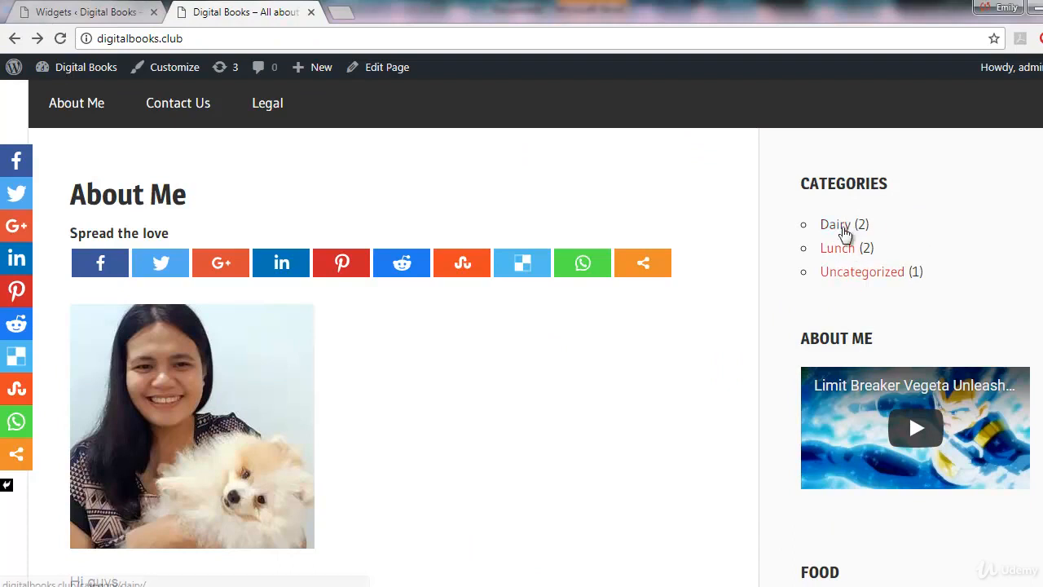
- Return to the widget settings, enable Display as dropdown for the Categories widget and save it
{"action": "left_click", "coordinate": [86, 11]}
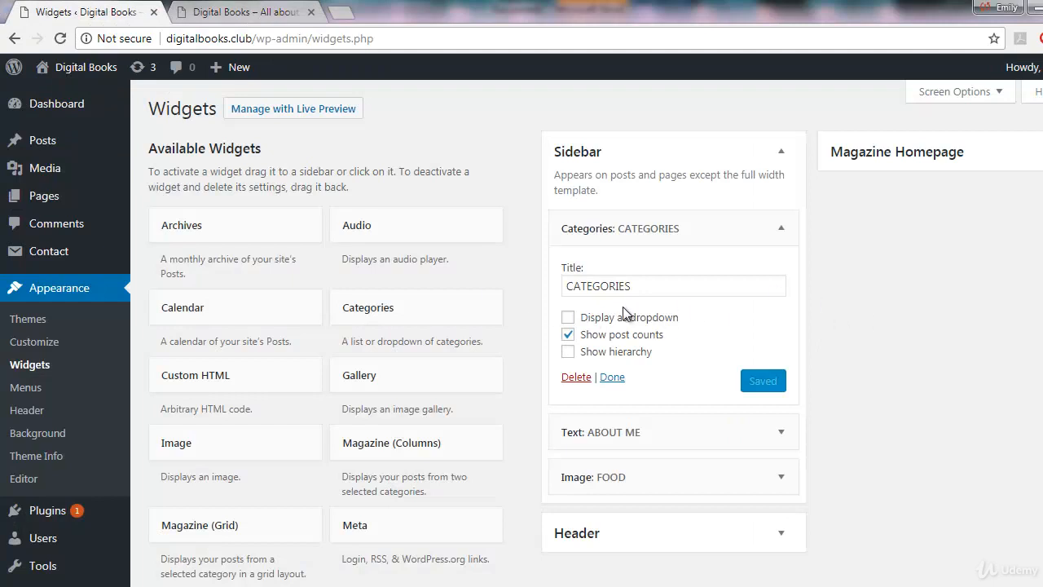
{"action": "left_click", "coordinate": [568, 318]}
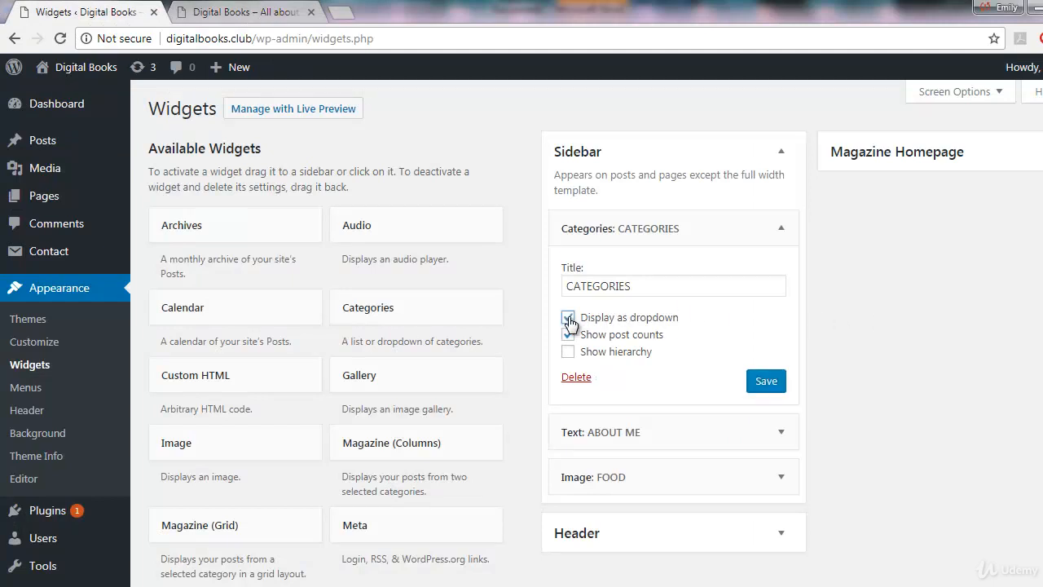
{"action": "left_click", "coordinate": [765, 383]}
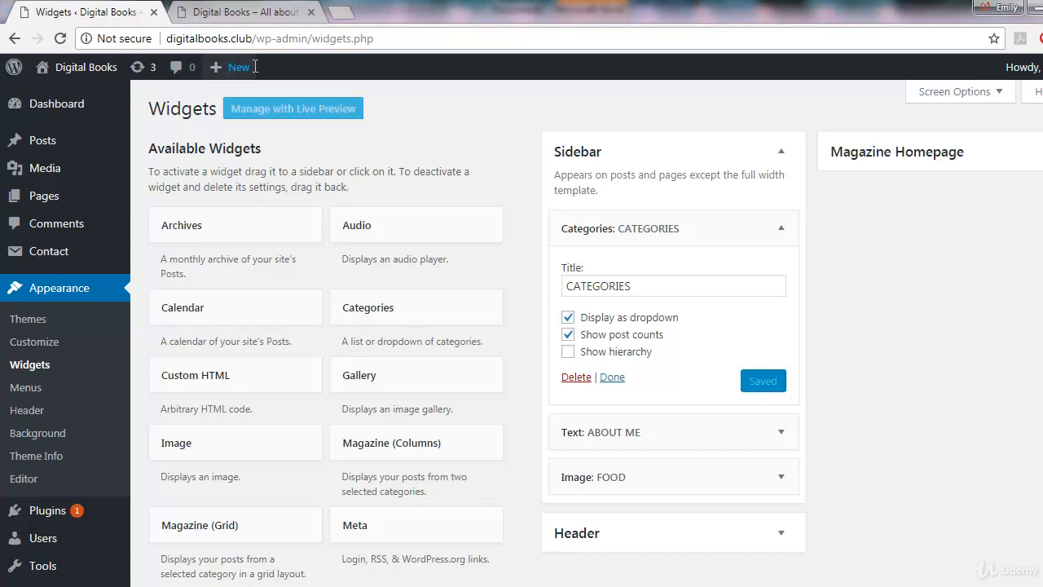
- Reload the live site's home page and examine the options in the sidebar's category dropdown without choosing one
{"action": "left_click", "coordinate": [249, 12]}
{"action": "left_click", "coordinate": [260, 41]}
{"action": "key", "text": "Return"}
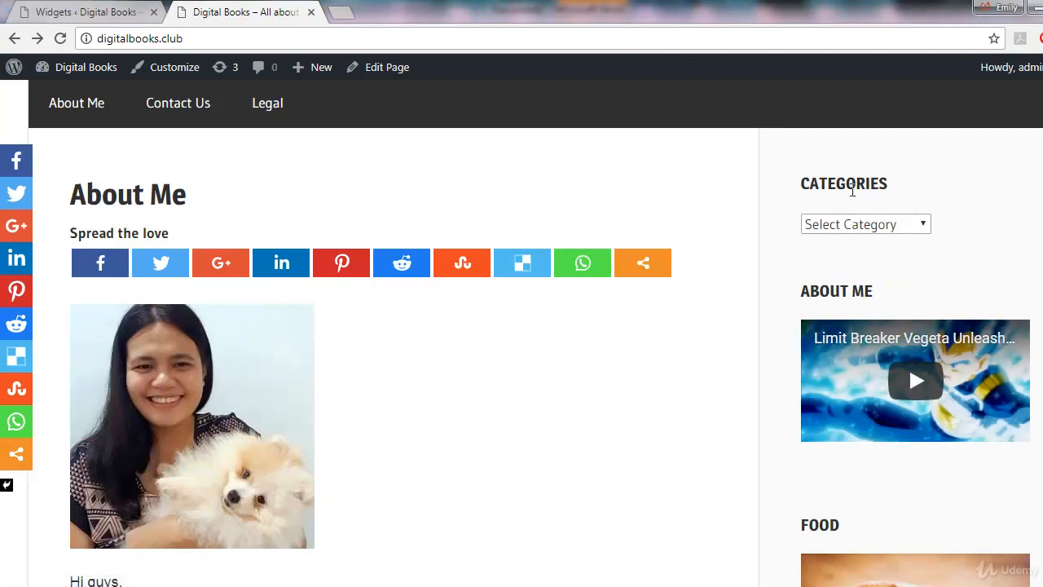
{"action": "left_click", "coordinate": [865, 231]}
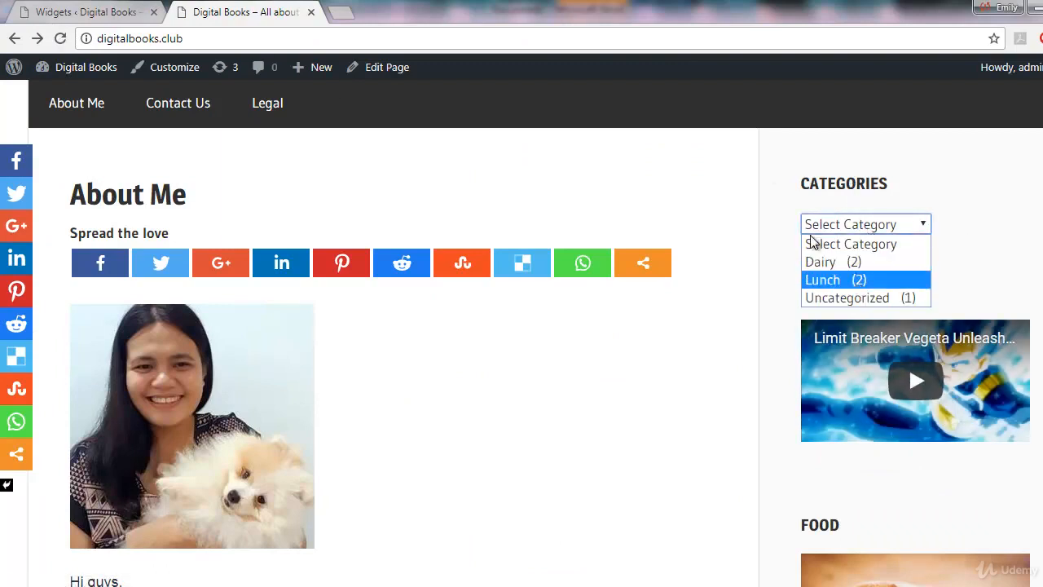
{"action": "left_click", "coordinate": [757, 171]}
- Collapse the Categories widget in the widget settings and review the whole sidebar on the live home page
{"action": "left_click", "coordinate": [110, 6]}
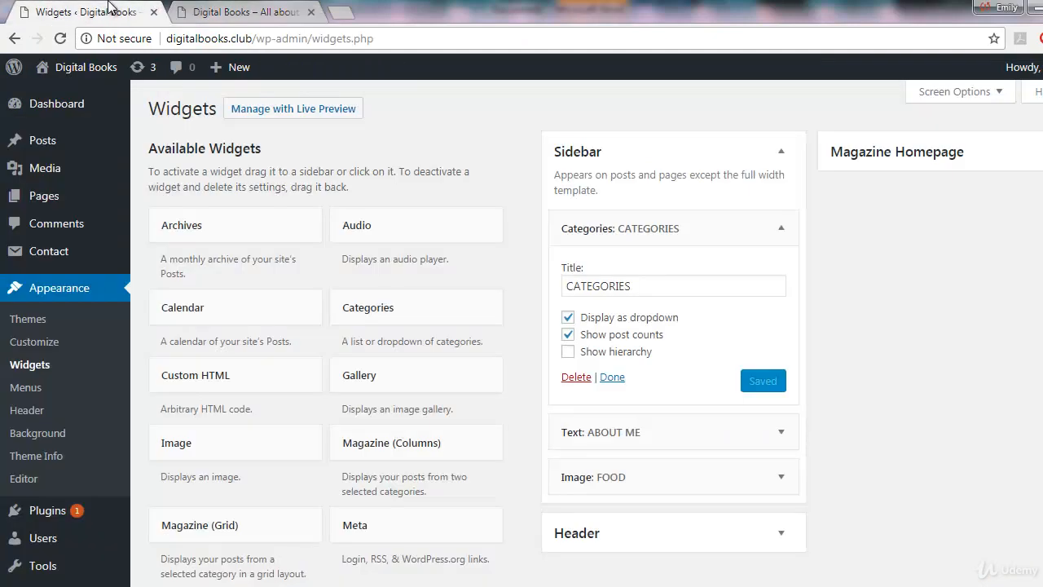
{"action": "left_click", "coordinate": [612, 378]}
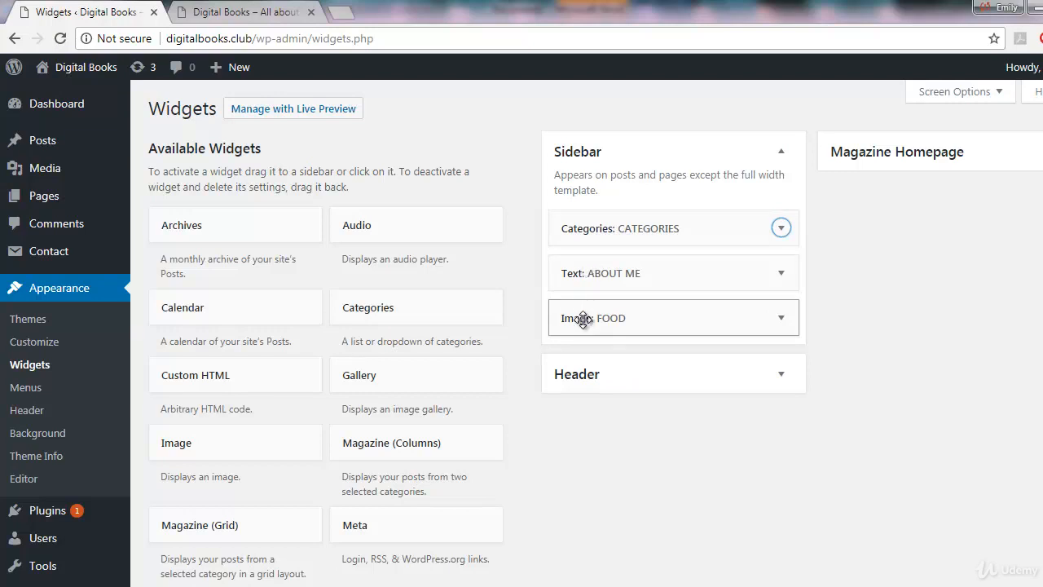
{"action": "left_click", "coordinate": [186, 12]}
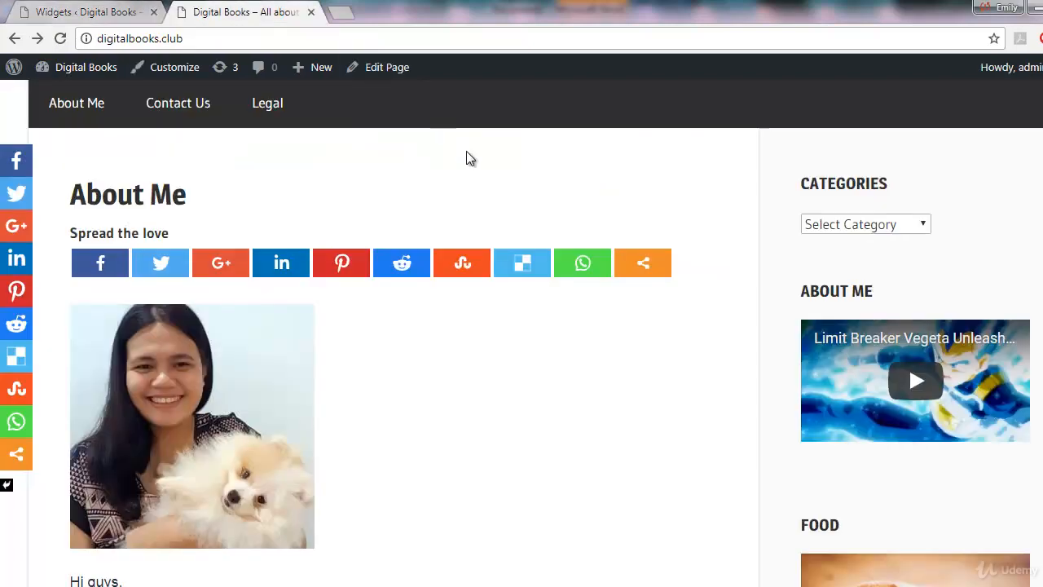
{"action": "scroll", "coordinate": [571, 204], "scroll_direction": "down", "scroll_amount": 3}
{"action": "scroll", "coordinate": [734, 237], "scroll_direction": "up", "scroll_amount": 3}
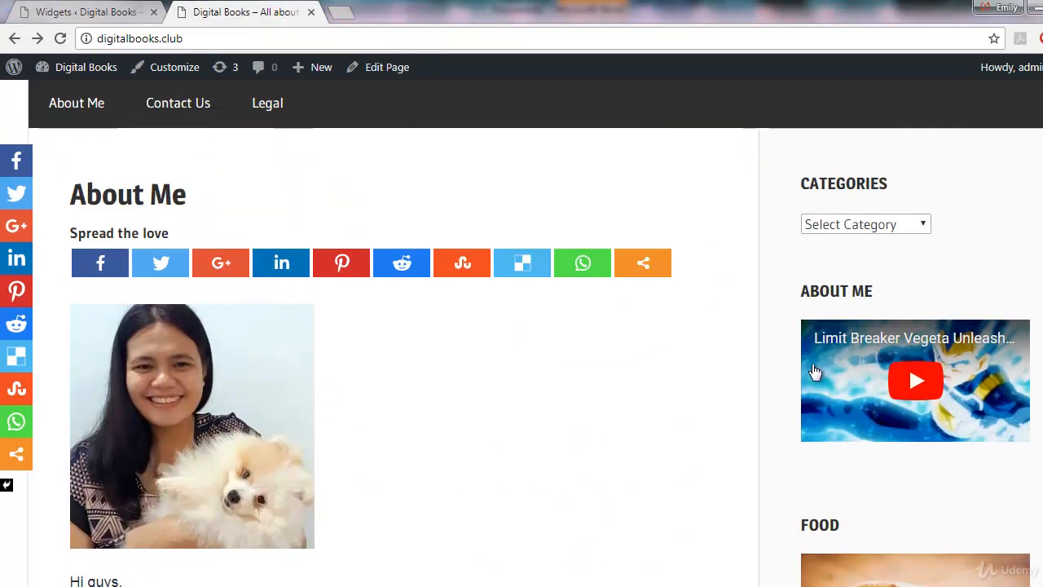
- Return to the widget settings and move the FOOD Image widget above the Categories widget in the Sidebar area
{"action": "scroll", "coordinate": [815, 372], "scroll_direction": "down", "scroll_amount": 1}
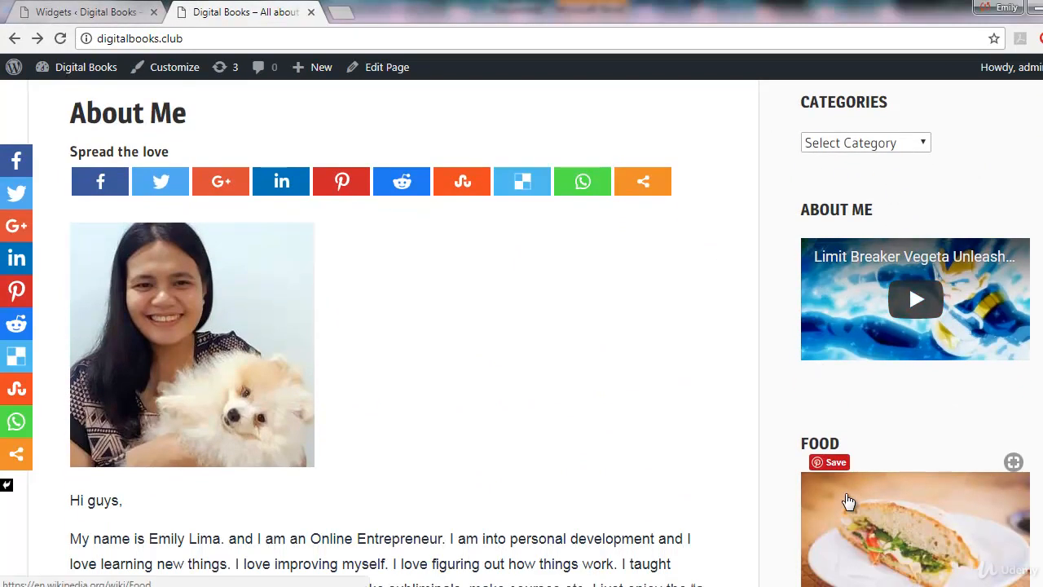
{"action": "left_click", "coordinate": [114, 13]}
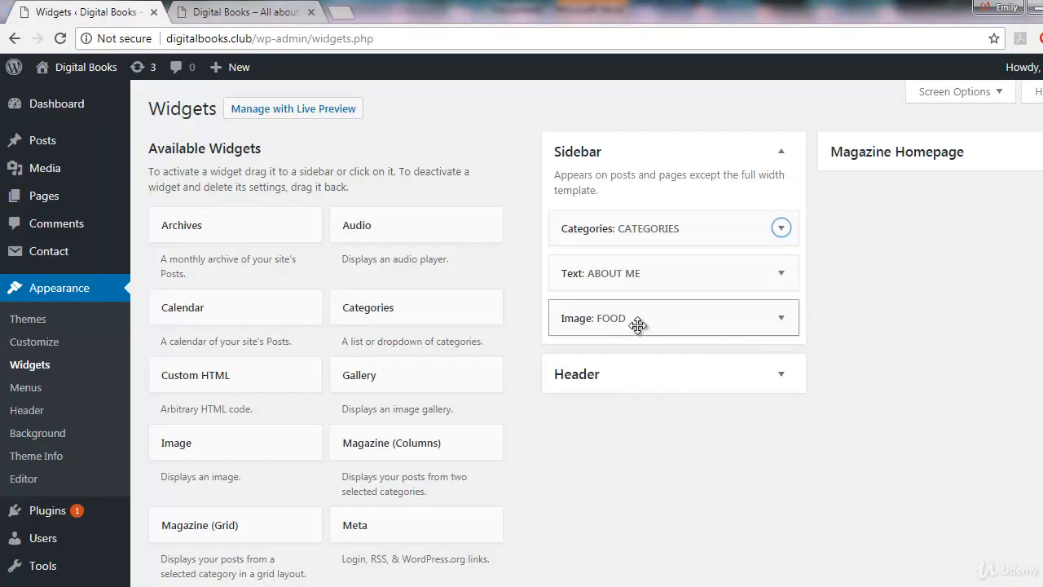
{"action": "left_click_drag", "start_coordinate": [638, 325], "coordinate": [641, 229]}
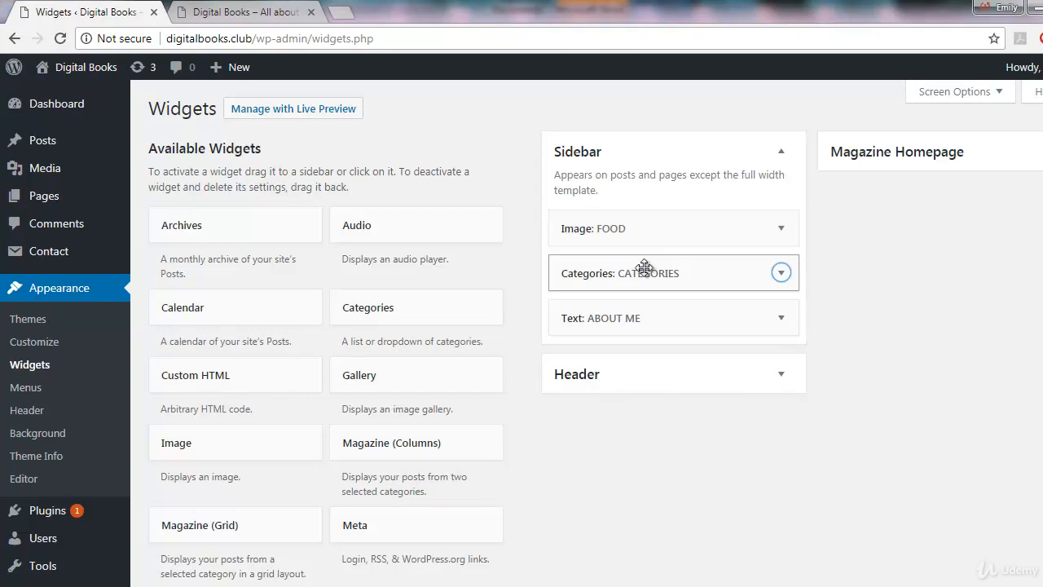
- Reload the live site's home page and check the order of the widgets in its sidebar
{"action": "left_click", "coordinate": [224, 6]}
{"action": "left_click", "coordinate": [261, 36]}
{"action": "key", "text": "Return"}
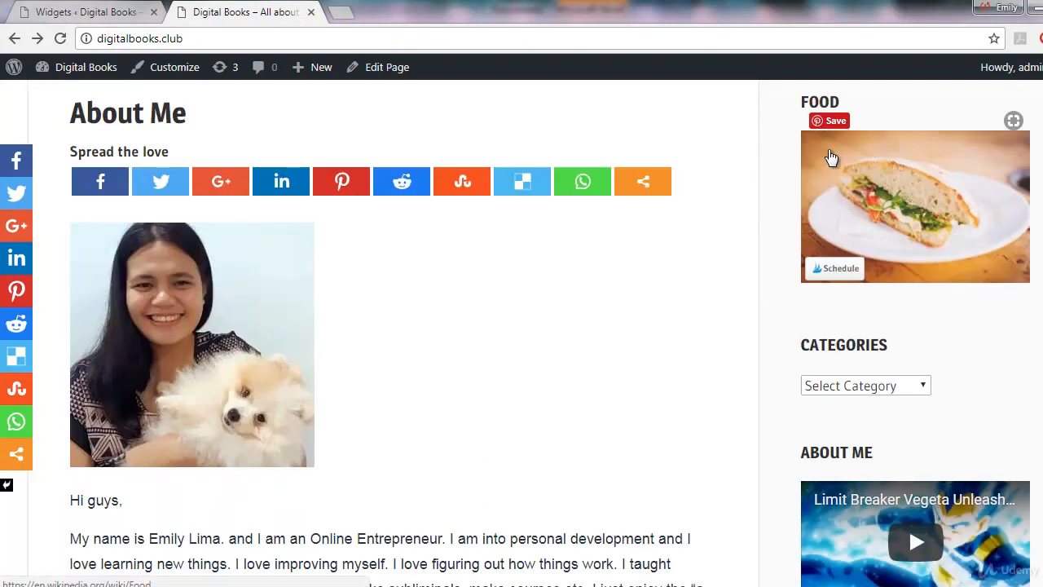
{"action": "scroll", "coordinate": [1021, 253], "scroll_direction": "up", "scroll_amount": 1}
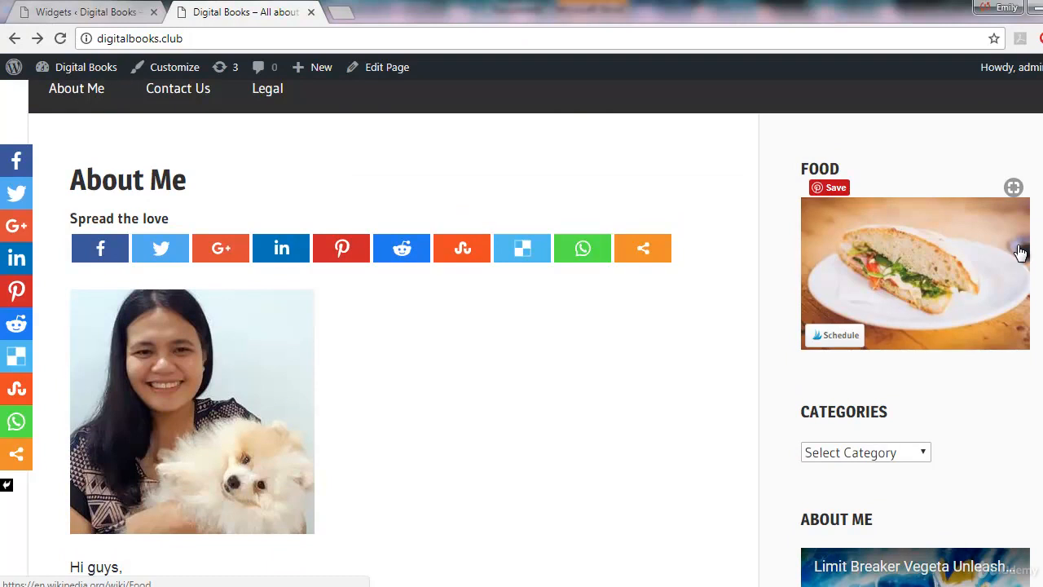
- Add a Calendar widget to the Header area in the widget settings, title it CALENDAR and save it
{"action": "left_click", "coordinate": [103, 17]}
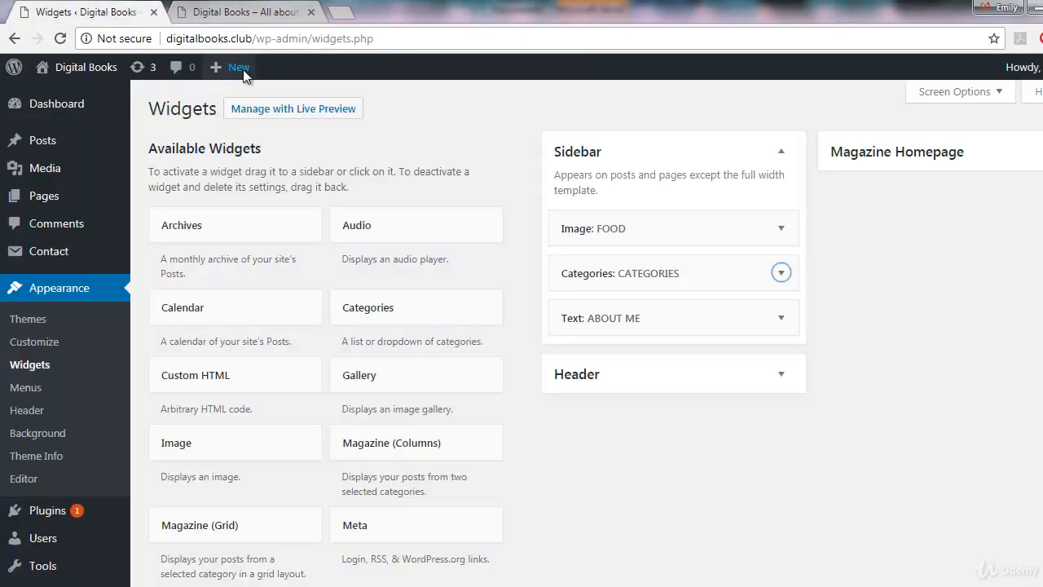
{"action": "scroll", "coordinate": [929, 300], "scroll_direction": "down", "scroll_amount": 1}
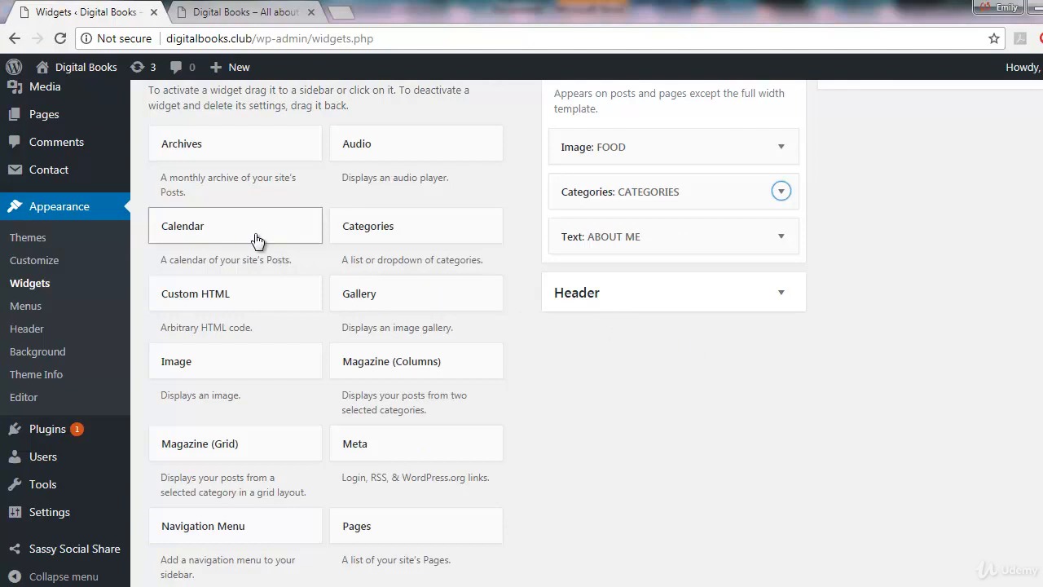
{"action": "left_click_drag", "start_coordinate": [249, 237], "coordinate": [659, 377]}
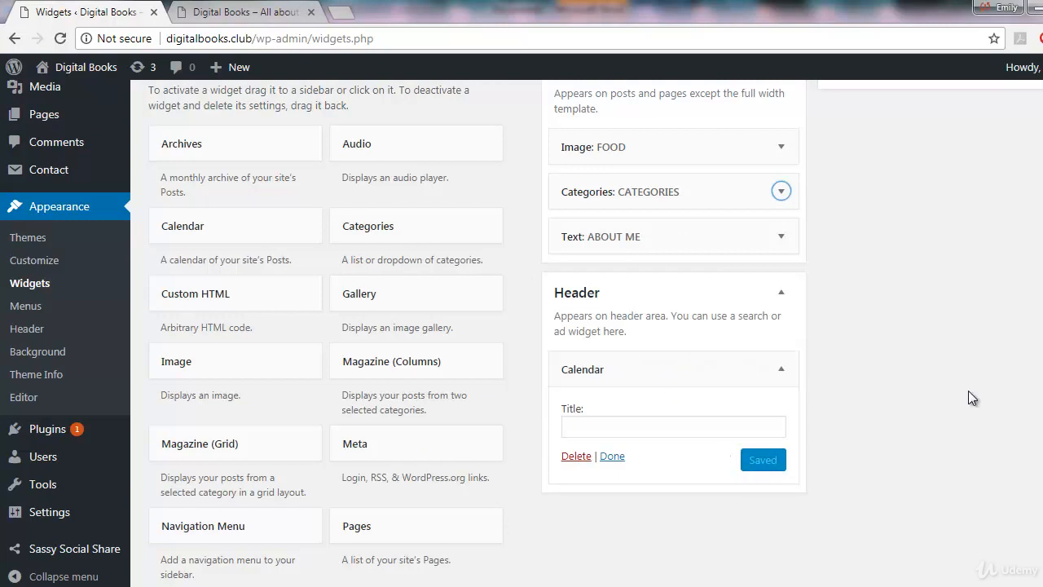
{"action": "left_click", "coordinate": [715, 428]}
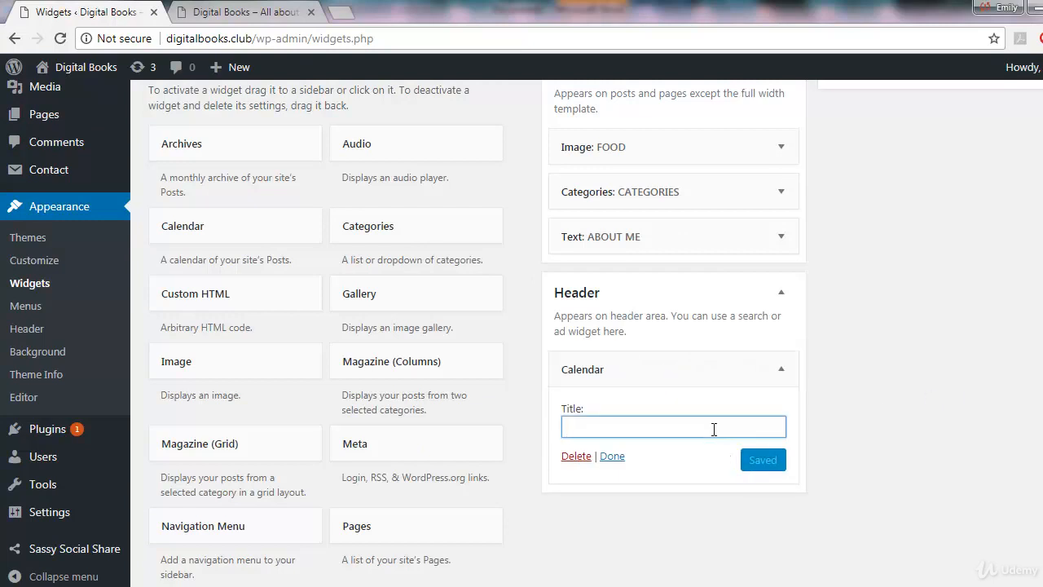
{"action": "type", "text": "CALENDAR"}
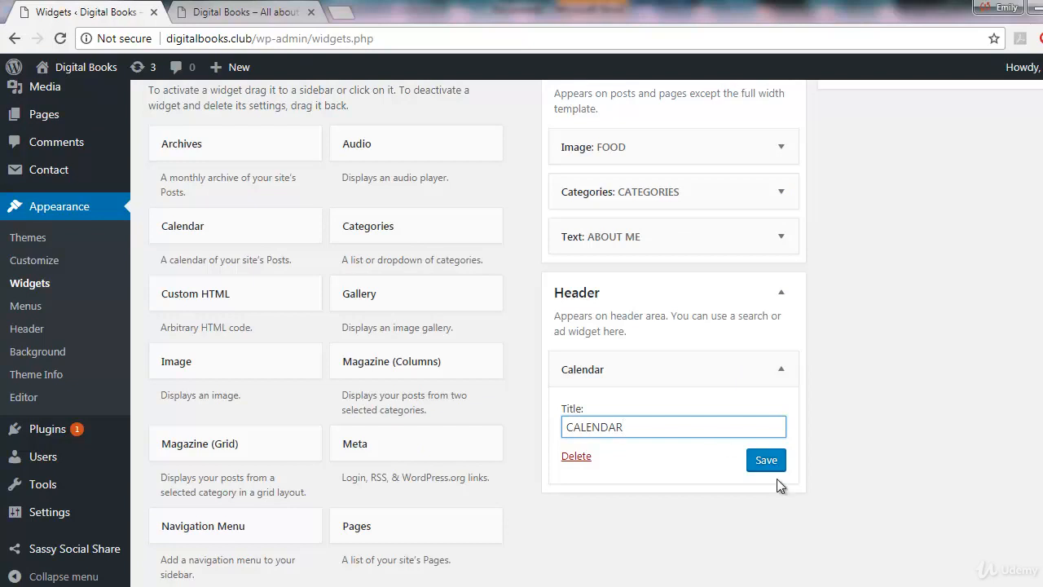
{"action": "left_click", "coordinate": [768, 461]}
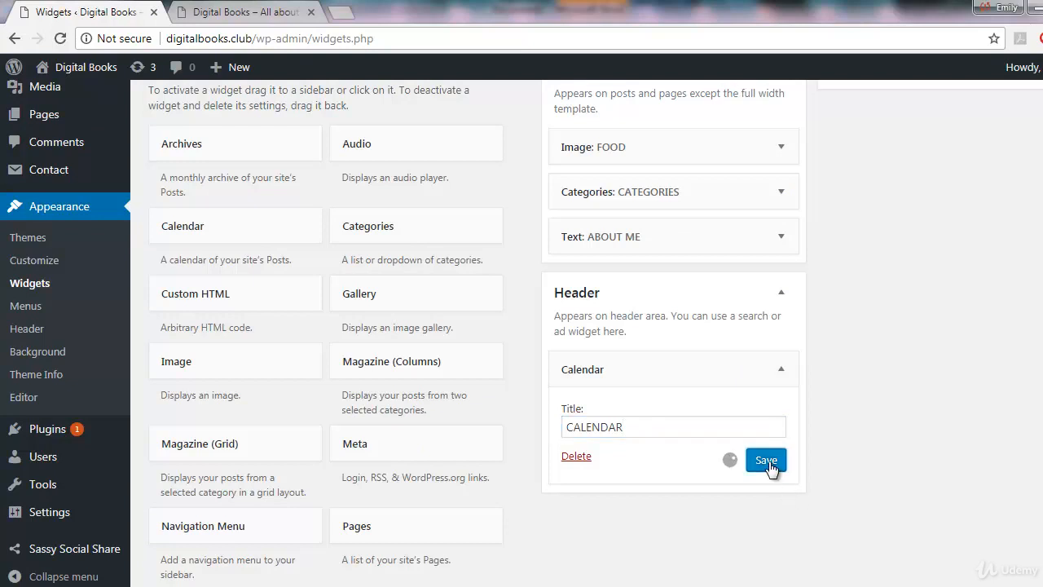
- Reload the live site's home page and examine the calendar in its header
{"action": "left_click", "coordinate": [224, 10]}
{"action": "left_click", "coordinate": [247, 38]}
{"action": "key", "text": "Return"}
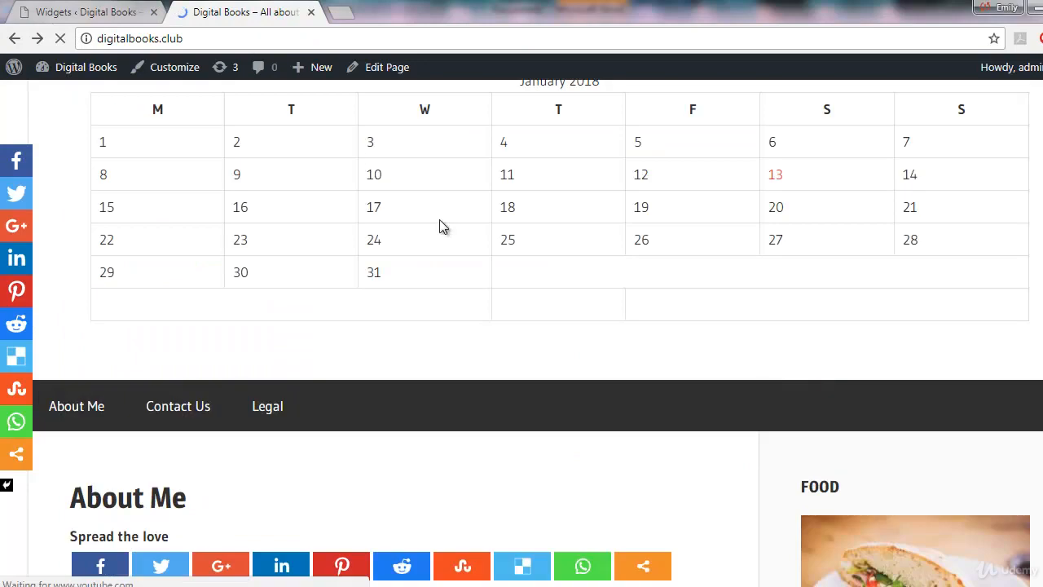
{"action": "scroll", "coordinate": [633, 310], "scroll_direction": "up", "scroll_amount": 2}
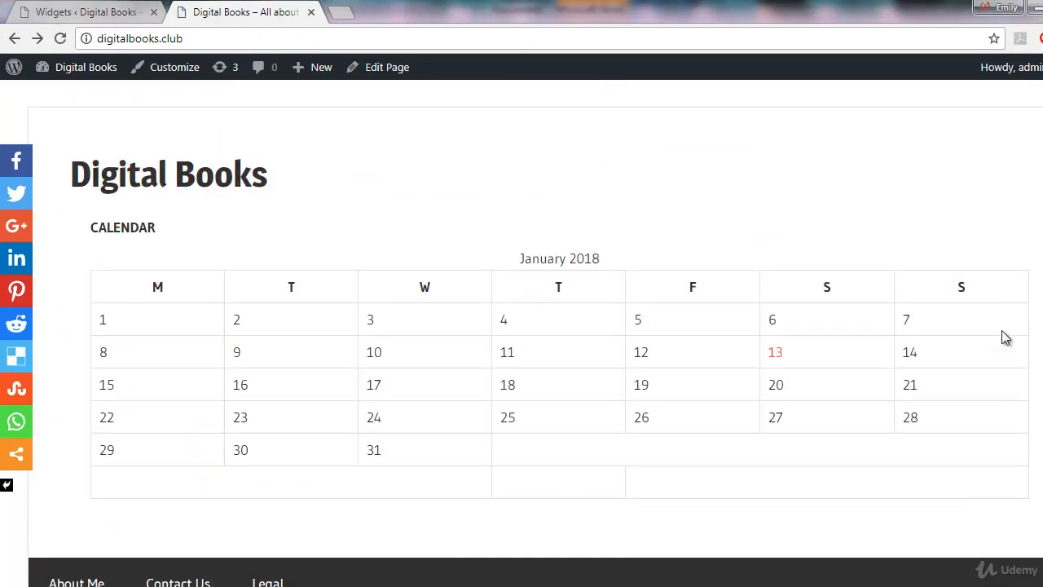
{"action": "scroll", "coordinate": [536, 338], "scroll_direction": "down", "scroll_amount": 1}
{"action": "scroll", "coordinate": [522, 326], "scroll_direction": "up", "scroll_amount": 1}
- Compare the widget areas in the widget settings with the header and sidebar on the live home page
{"action": "left_click", "coordinate": [130, 8]}
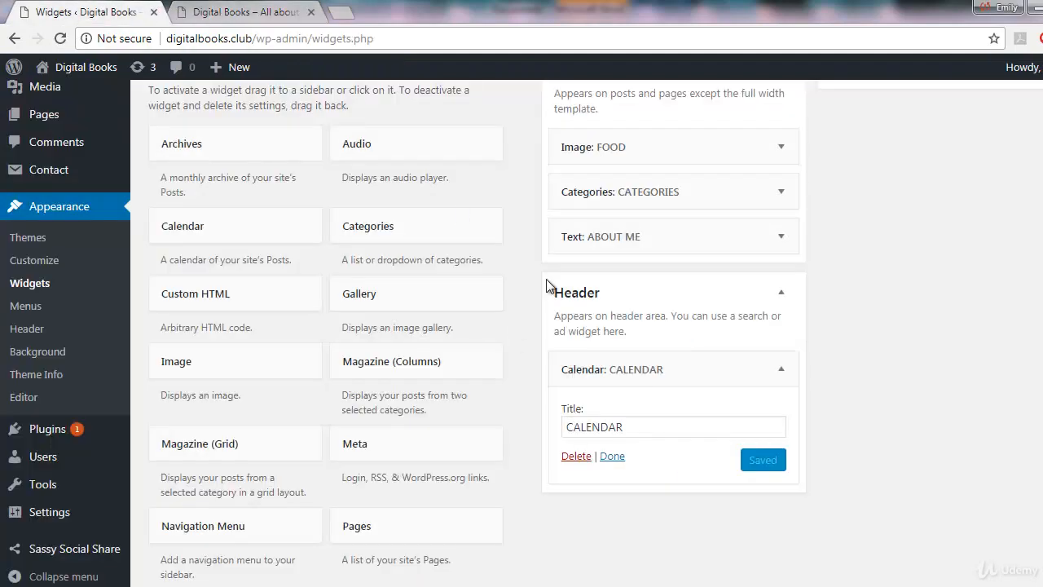
{"action": "left_click", "coordinate": [298, 11]}
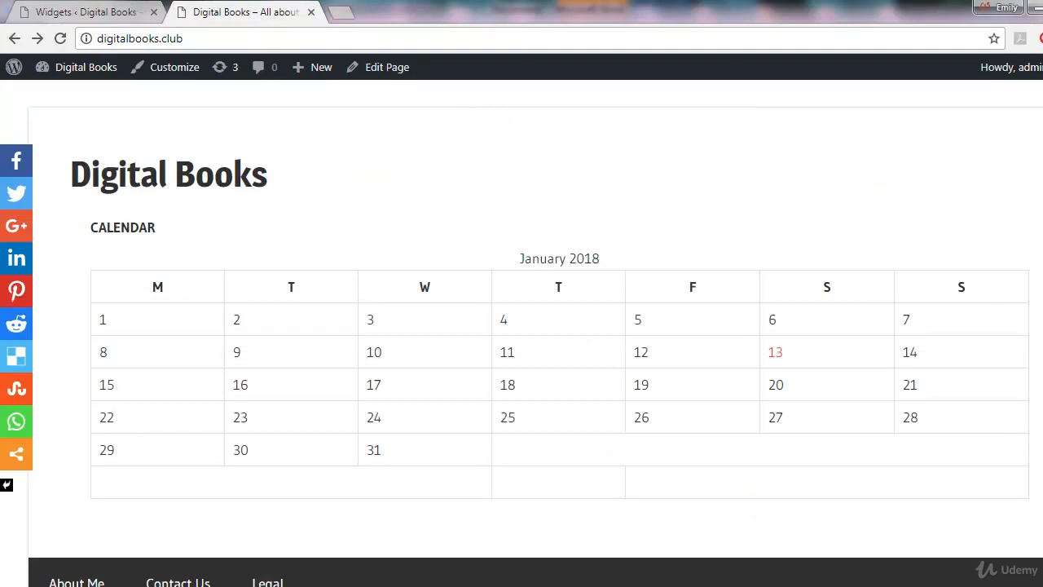
{"action": "scroll", "coordinate": [559, 326], "scroll_direction": "down", "scroll_amount": 6}
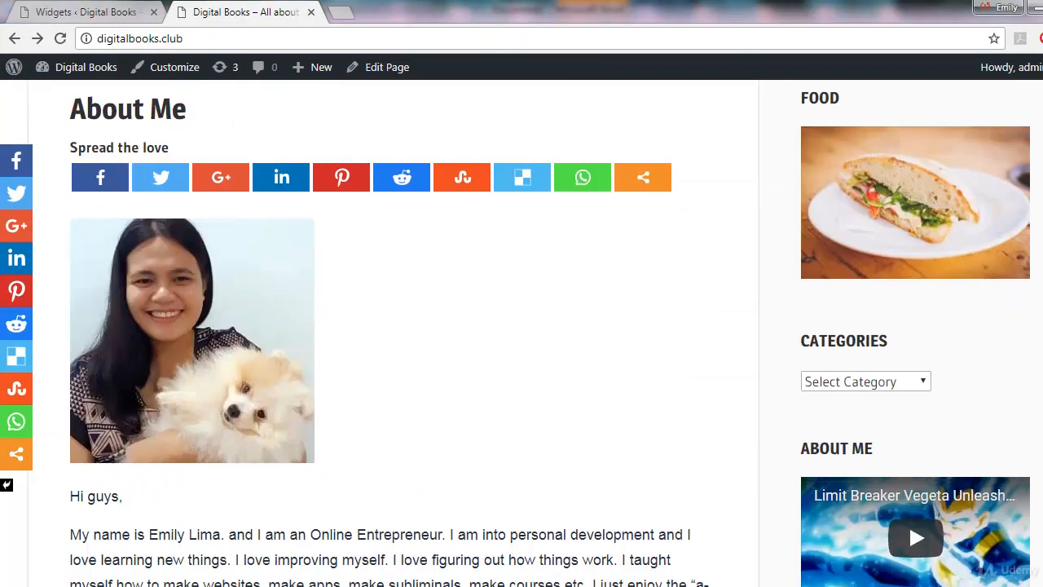
- Return to the widget settings and delete the Calendar widget from the Header area
{"action": "left_click", "coordinate": [108, 12]}
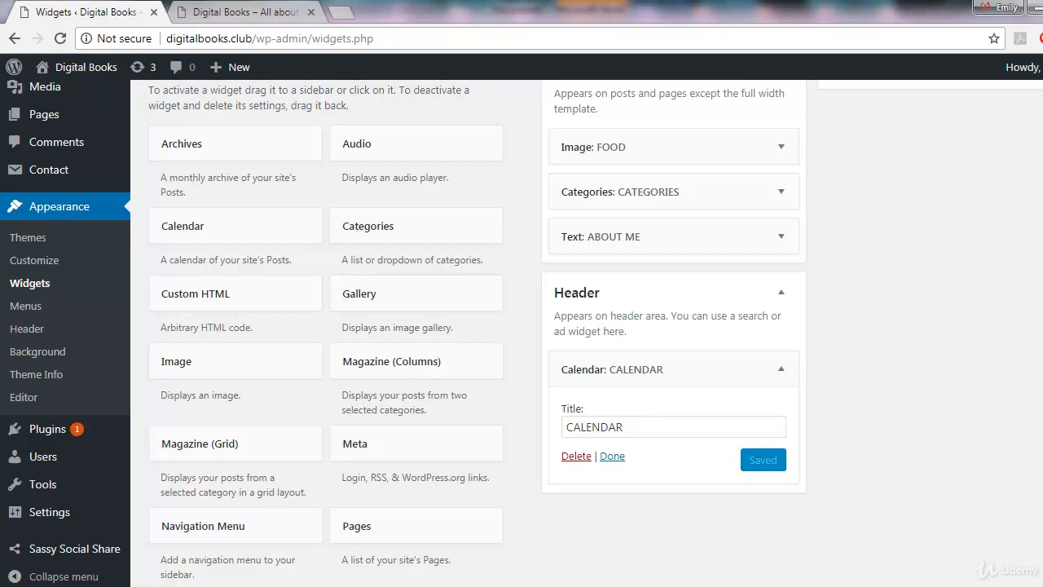
{"action": "scroll", "coordinate": [561, 405], "scroll_direction": "down", "scroll_amount": 1}
{"action": "left_click", "coordinate": [576, 375]}
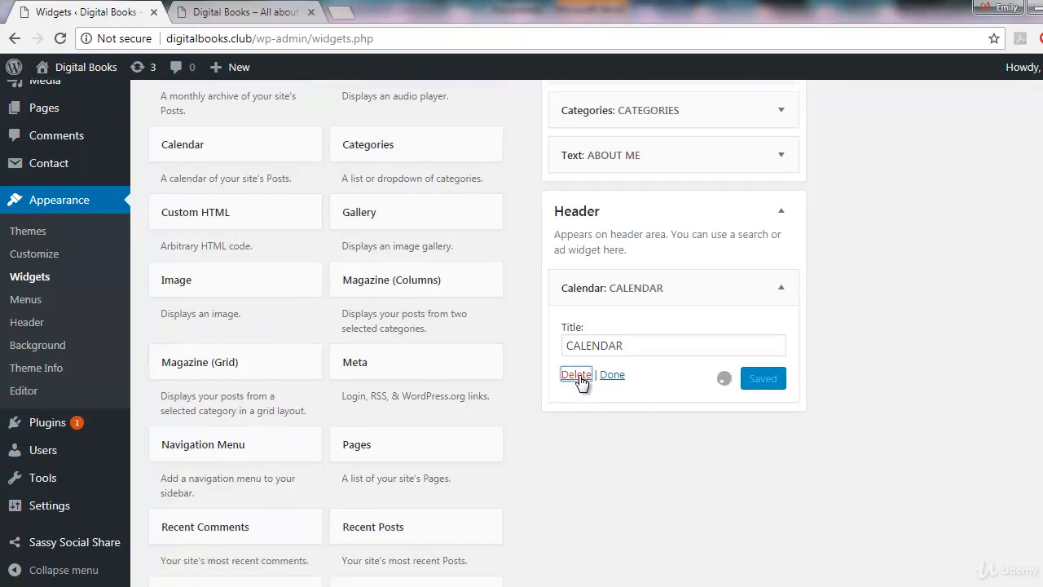
{"action": "scroll", "coordinate": [1033, 291], "scroll_direction": "up", "scroll_amount": 2}
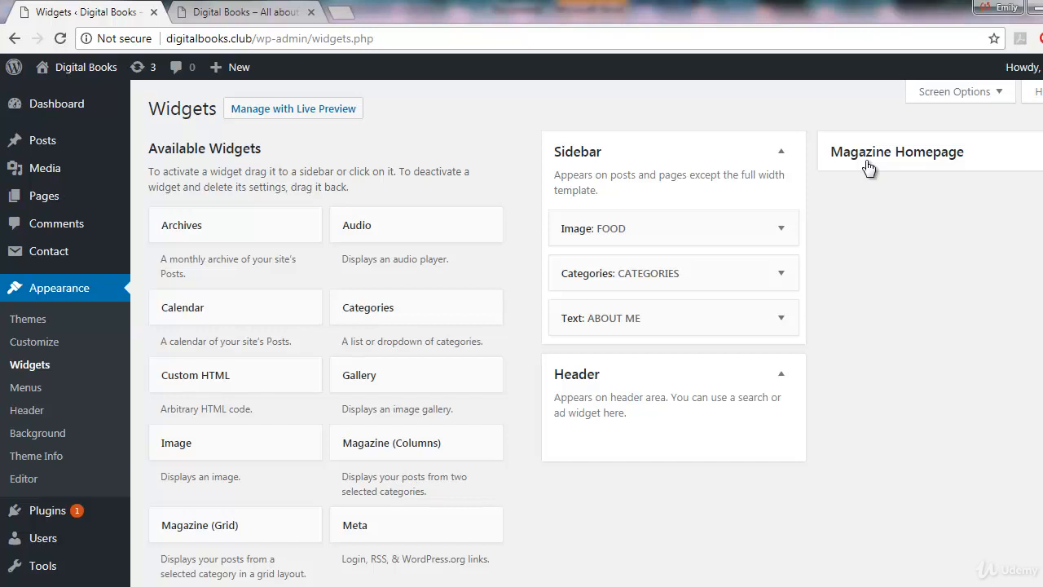
- Reload the live site's home page and check its header without the calendar
{"action": "left_click", "coordinate": [204, 10]}
{"action": "left_click", "coordinate": [213, 39]}
{"action": "key", "text": "Return"}
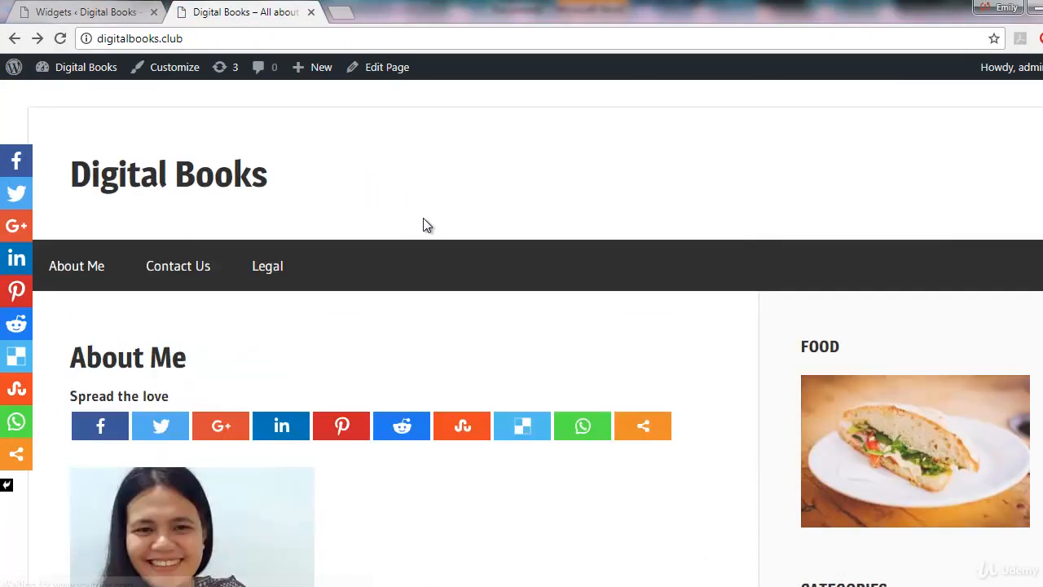
- Add an untitled Calendar widget to the Magazine Homepage area and look for it on the reloaded live home page
{"action": "left_click", "coordinate": [81, 11]}
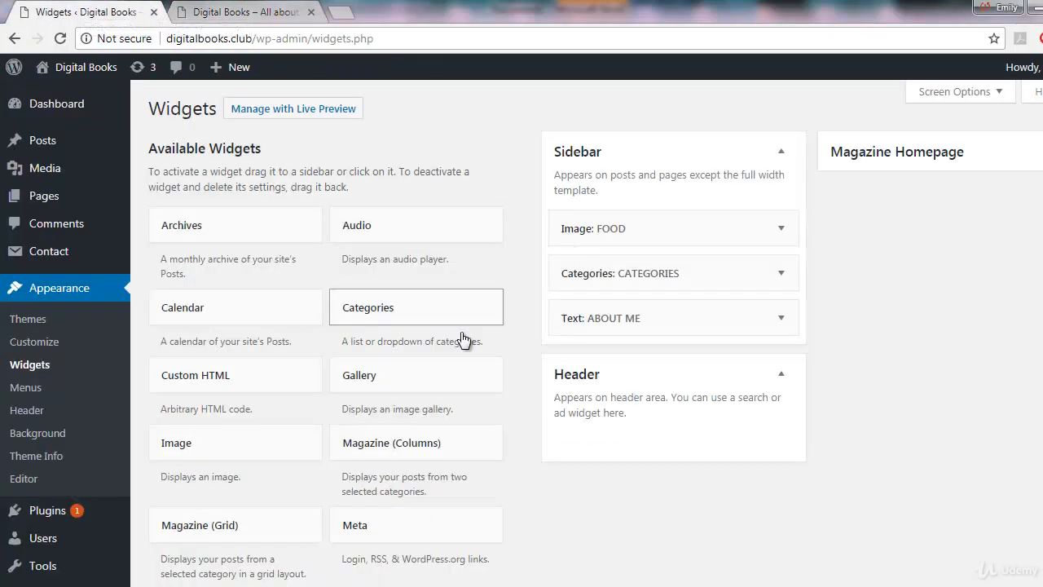
{"action": "left_click_drag", "start_coordinate": [278, 324], "coordinate": [952, 228]}
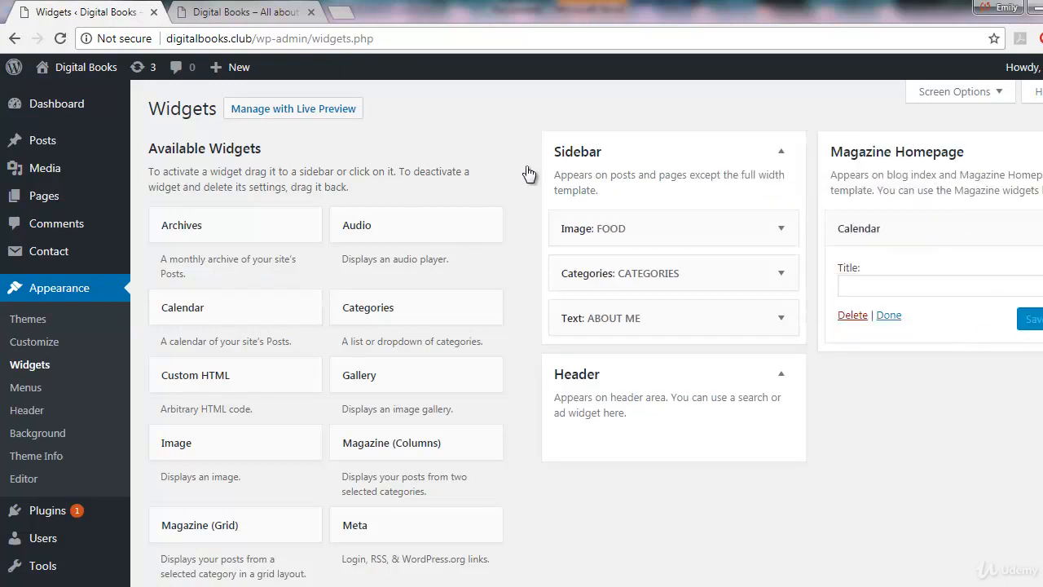
{"action": "left_click", "coordinate": [281, 14]}
{"action": "left_click", "coordinate": [274, 33]}
{"action": "key", "text": "Return"}
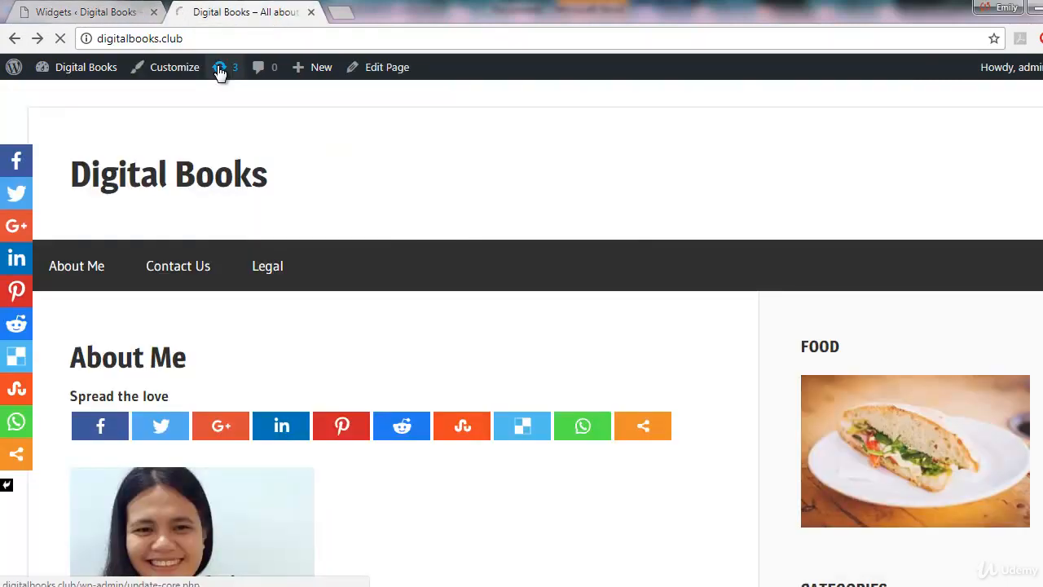
{"action": "scroll", "coordinate": [601, 291], "scroll_direction": "down", "scroll_amount": 8}
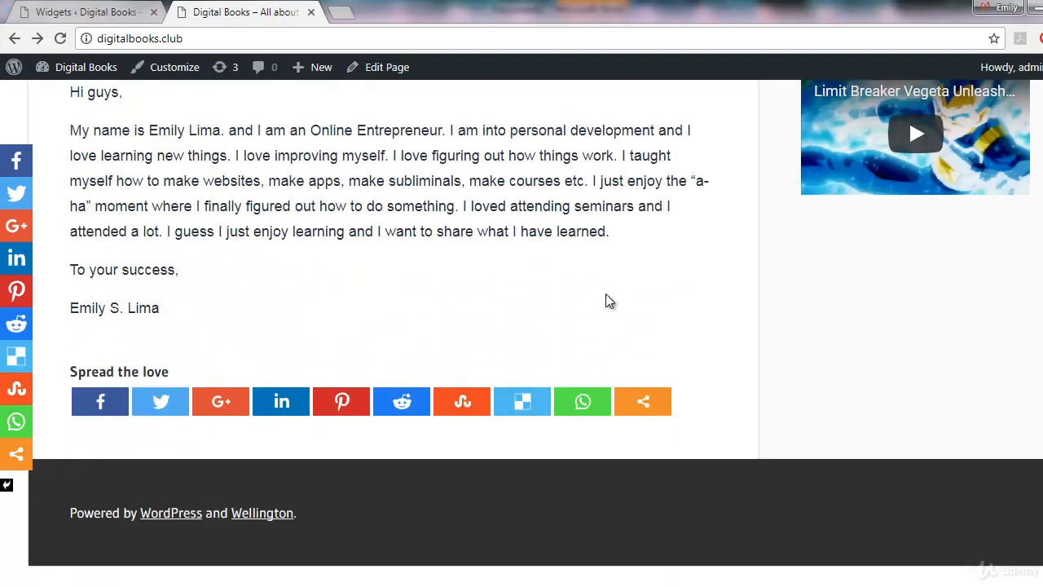
{"action": "scroll", "coordinate": [610, 298], "scroll_direction": "up", "scroll_amount": 8}
- Return to the widget settings and delete the Calendar widget from the Magazine Homepage area
{"action": "left_click", "coordinate": [99, 14]}
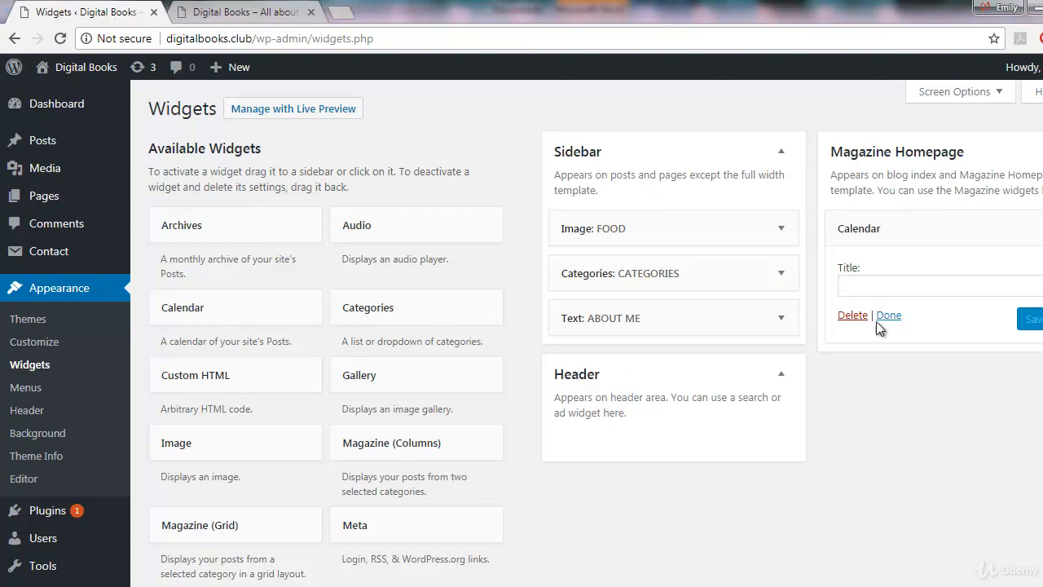
{"action": "left_click", "coordinate": [853, 315]}
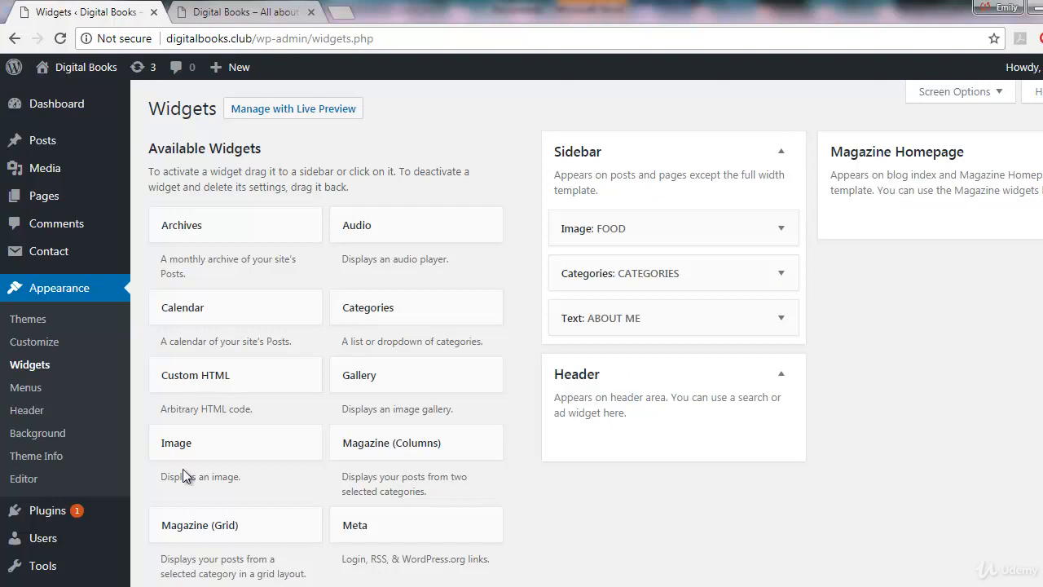
- Open the About Me front page for editing from the list of all pages and show it in the Visual editor
{"action": "mouse_move", "coordinate": [79, 204]}
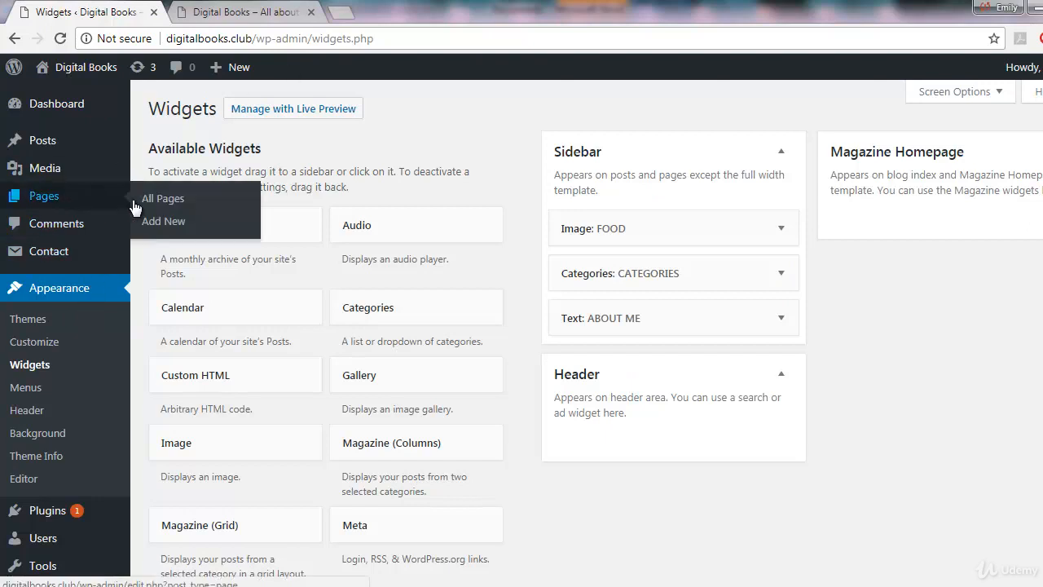
{"action": "left_click", "coordinate": [164, 200]}
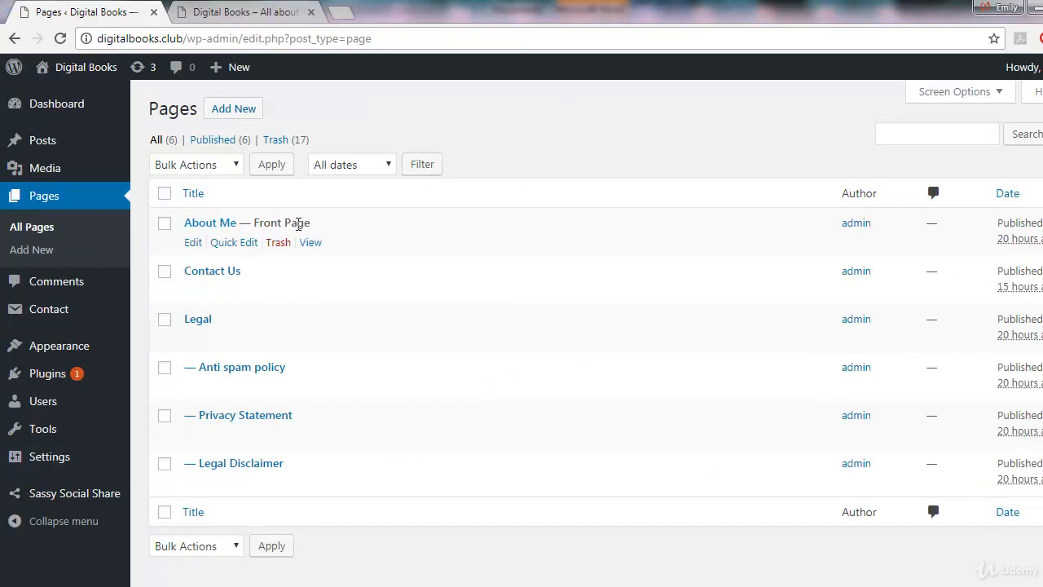
{"action": "left_click", "coordinate": [164, 225]}
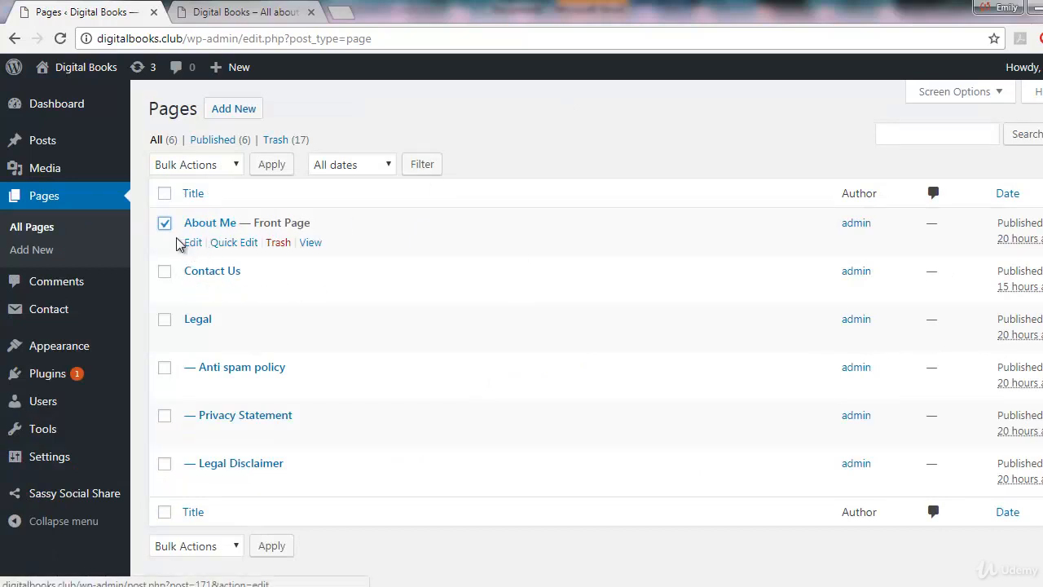
{"action": "left_click", "coordinate": [193, 243]}
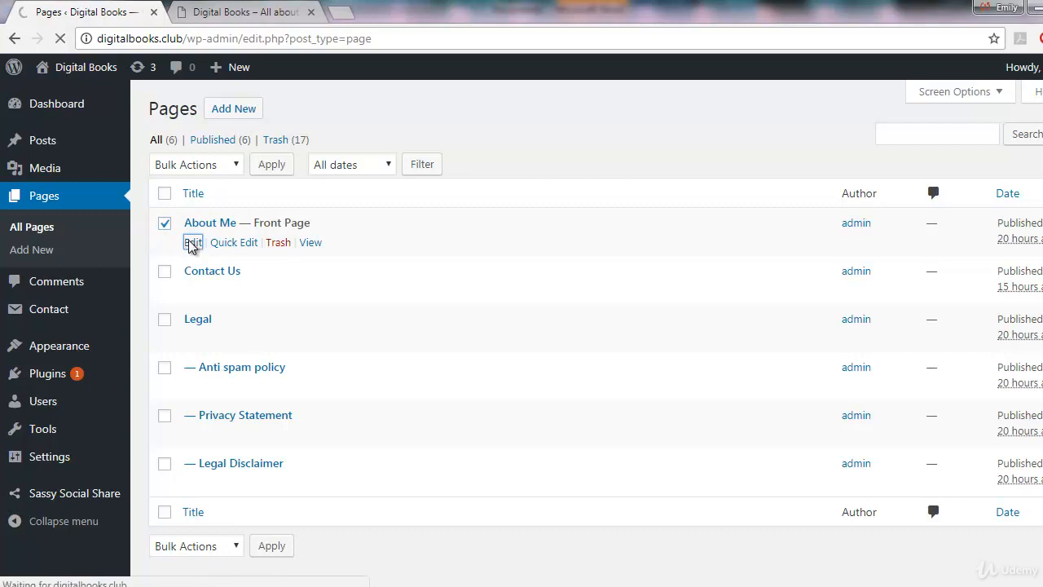
{"action": "scroll", "coordinate": [473, 259], "scroll_direction": "down", "scroll_amount": 1}
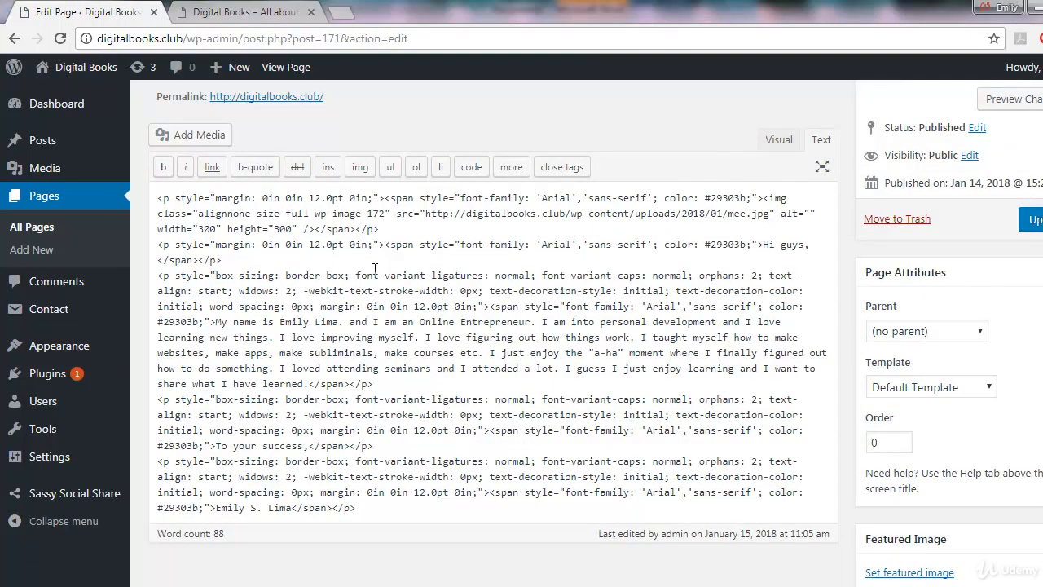
{"action": "left_click", "coordinate": [764, 149]}
{"action": "scroll", "coordinate": [730, 293], "scroll_direction": "up", "scroll_amount": 1}
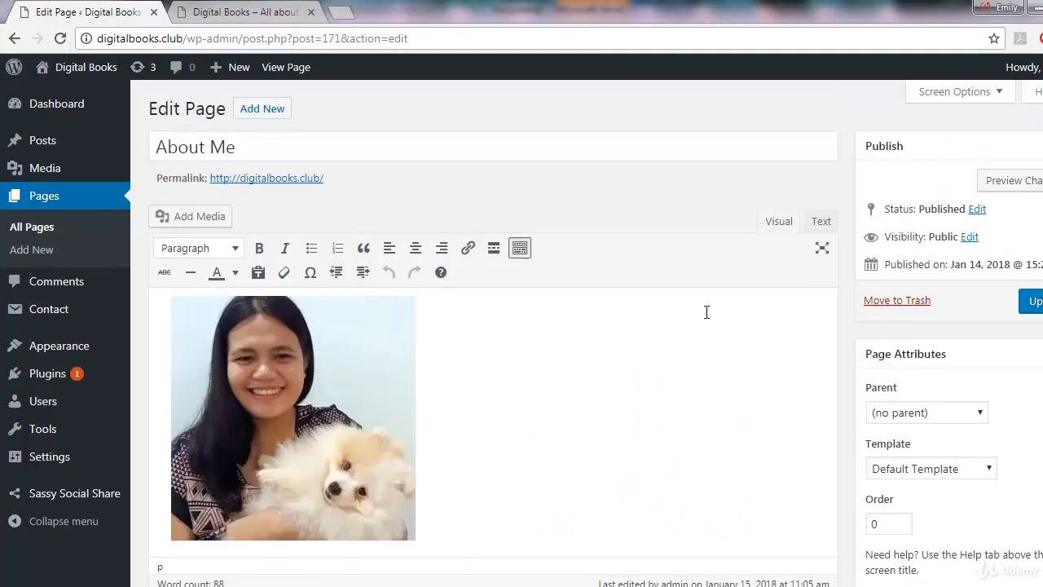
- Set the About Me page's template to Magazine Homepage and update the page
{"action": "scroll", "coordinate": [610, 347], "scroll_direction": "down", "scroll_amount": 3}
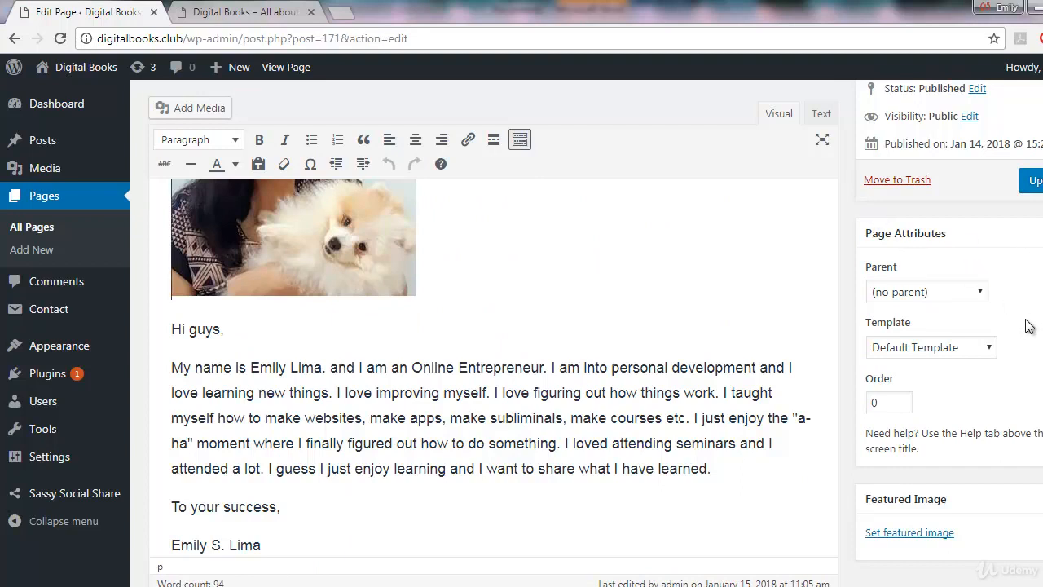
{"action": "left_click", "coordinate": [914, 351]}
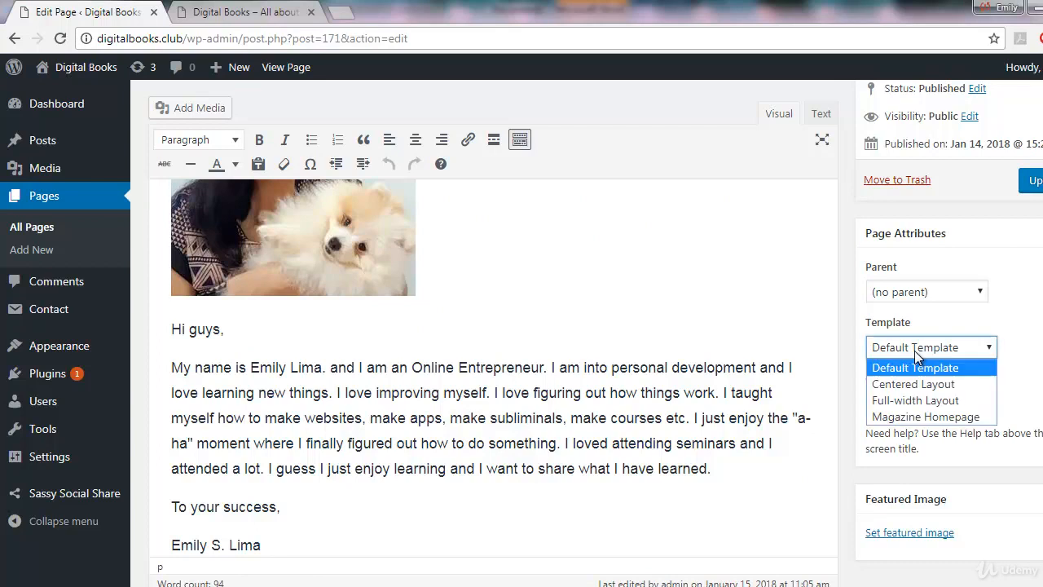
{"action": "left_click", "coordinate": [919, 418]}
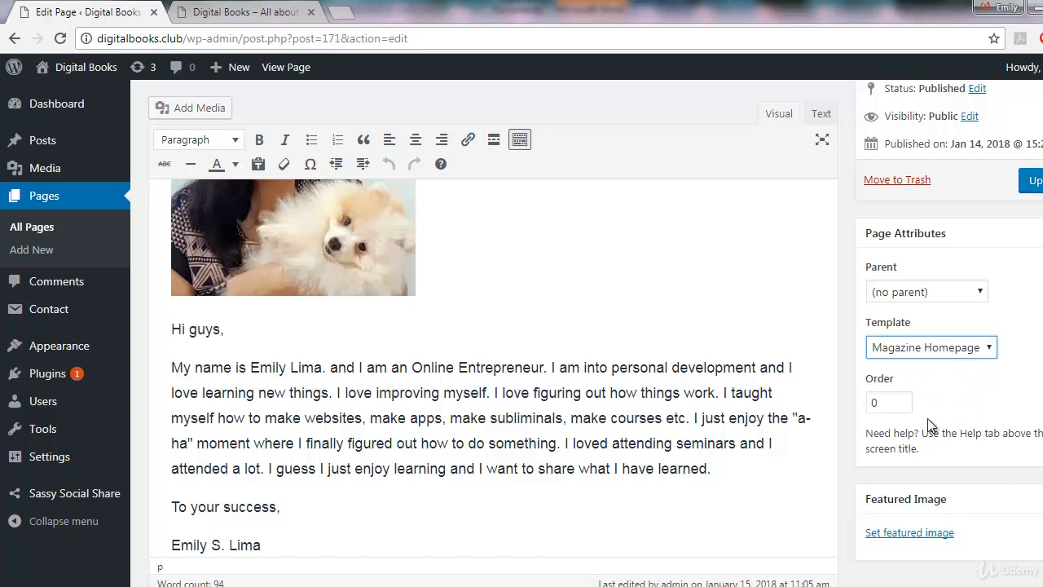
{"action": "left_click", "coordinate": [1031, 180]}
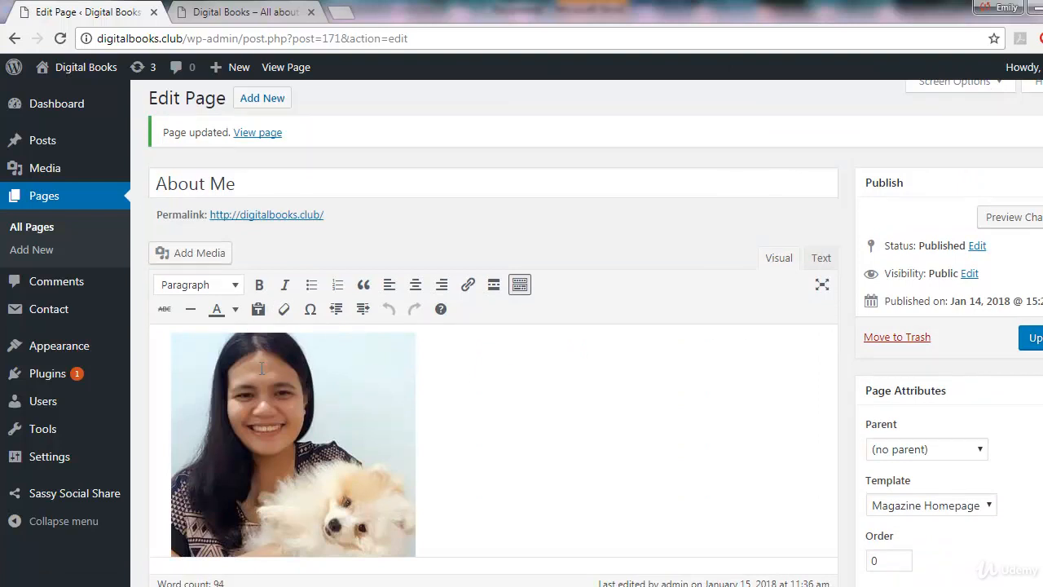
- Add a Calendar widget titled CALENDAR to the Magazine Homepage widget area and save it
{"action": "mouse_move", "coordinate": [65, 345]}
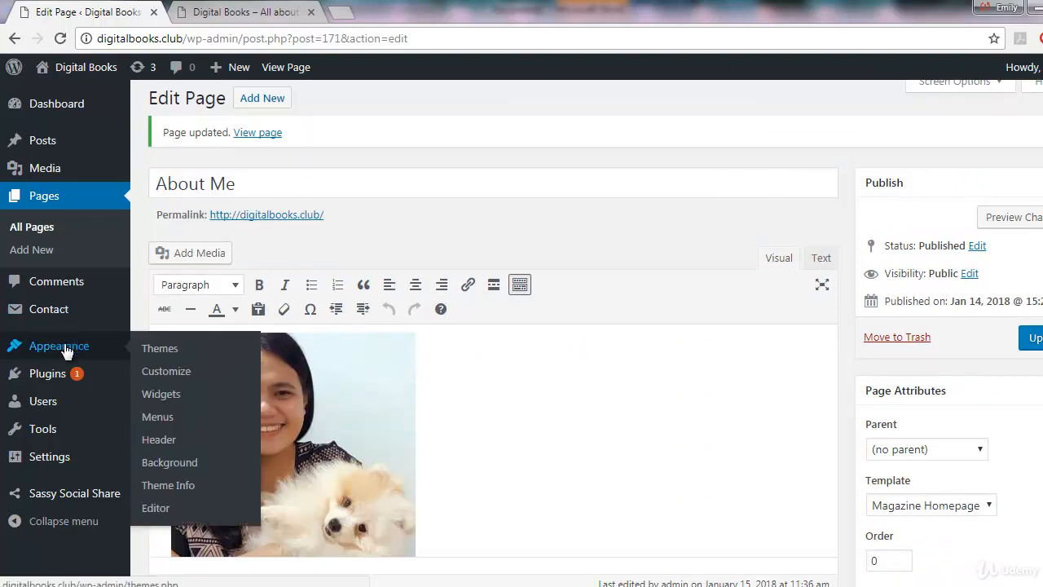
{"action": "left_click", "coordinate": [160, 396]}
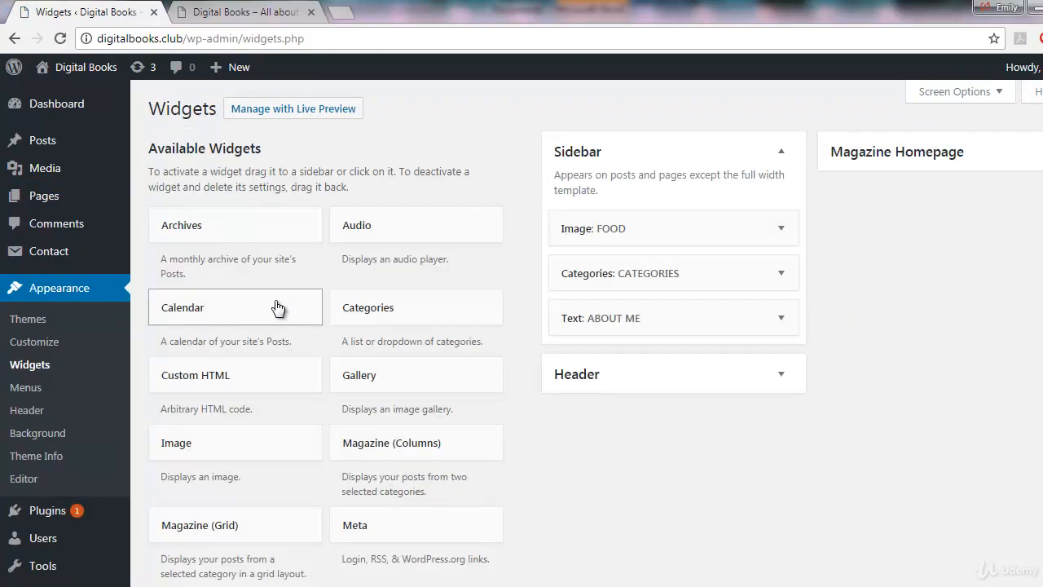
{"action": "left_click_drag", "start_coordinate": [277, 307], "coordinate": [958, 220]}
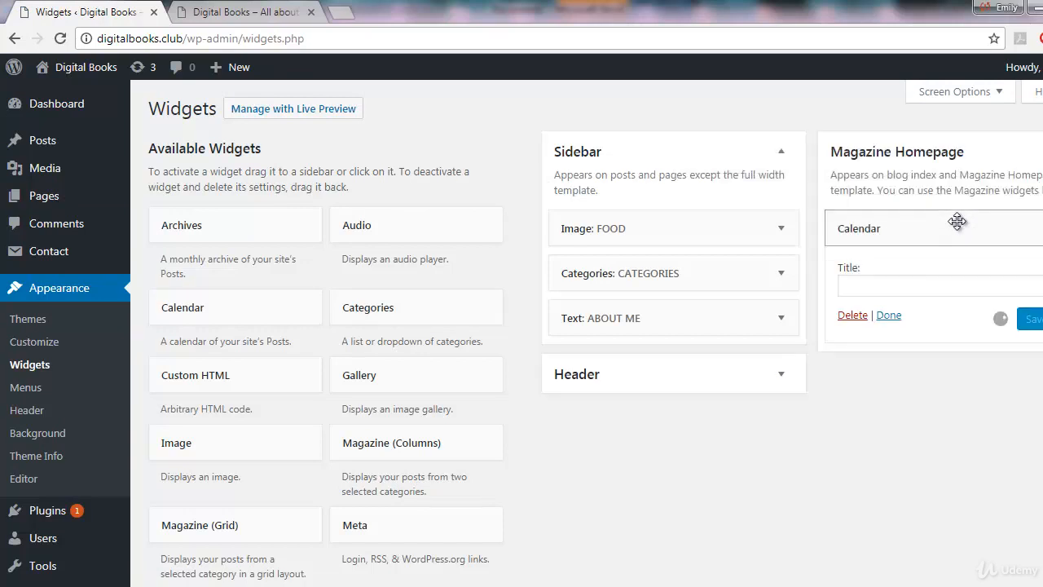
{"action": "left_click", "coordinate": [914, 287]}
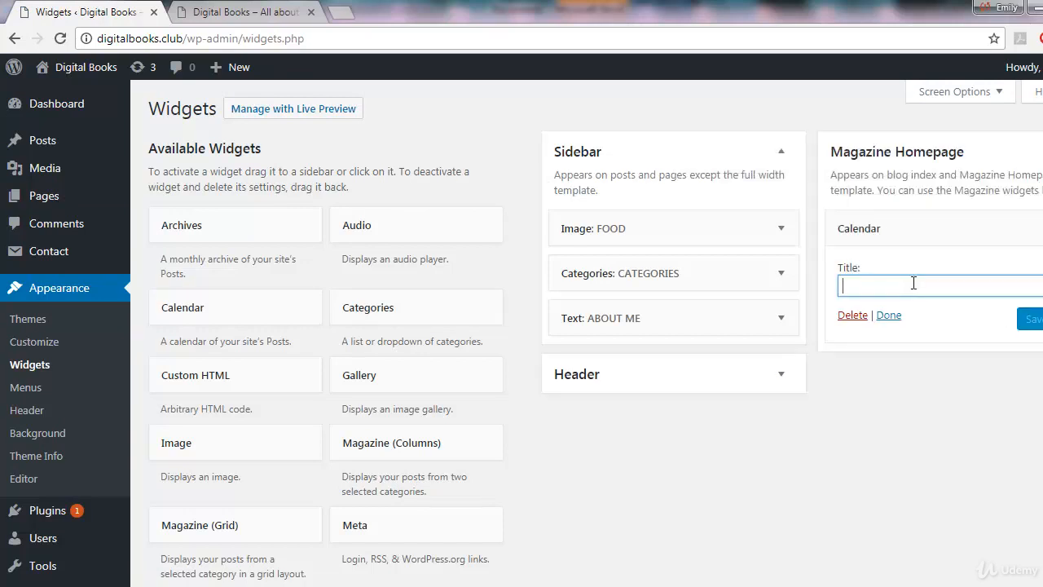
{"action": "type", "text": "CALEN DA"}
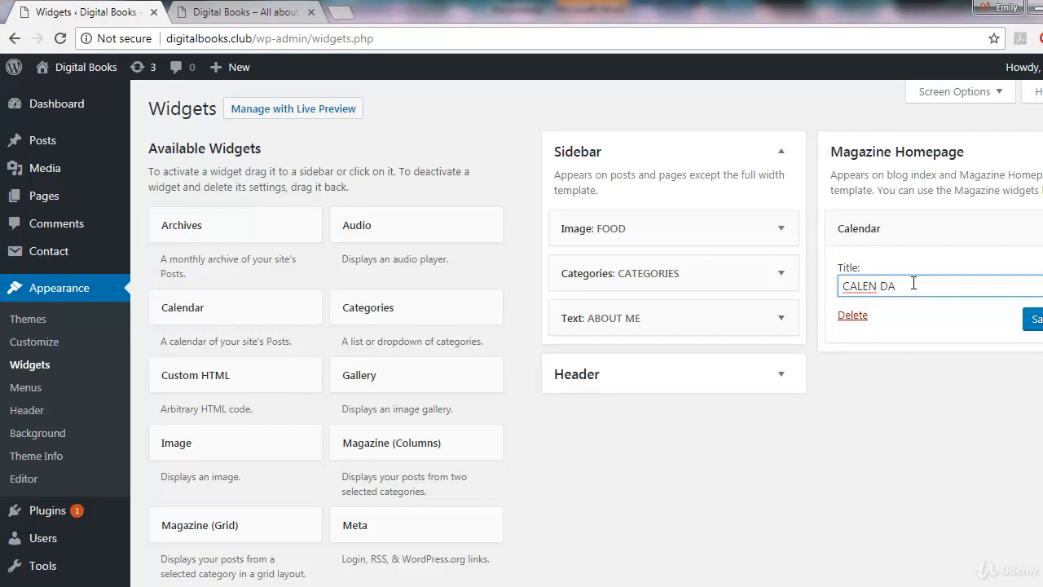
{"action": "left_click", "coordinate": [1035, 319]}
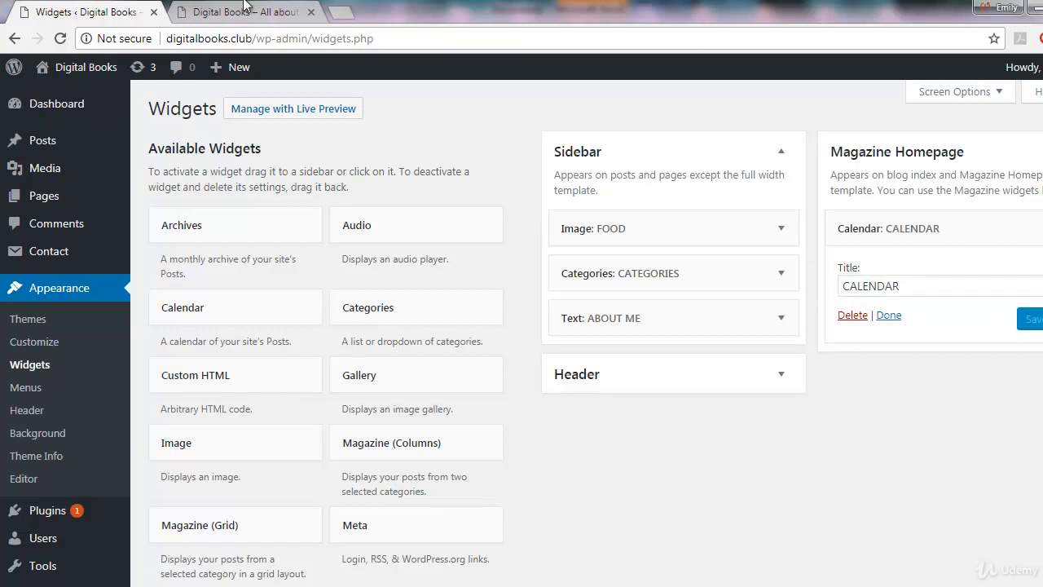
- Reload the live site's home page and examine how the calendar is displayed in its content area
{"action": "left_click", "coordinate": [244, 12]}
{"action": "left_click", "coordinate": [245, 38]}
{"action": "key", "text": "Return"}
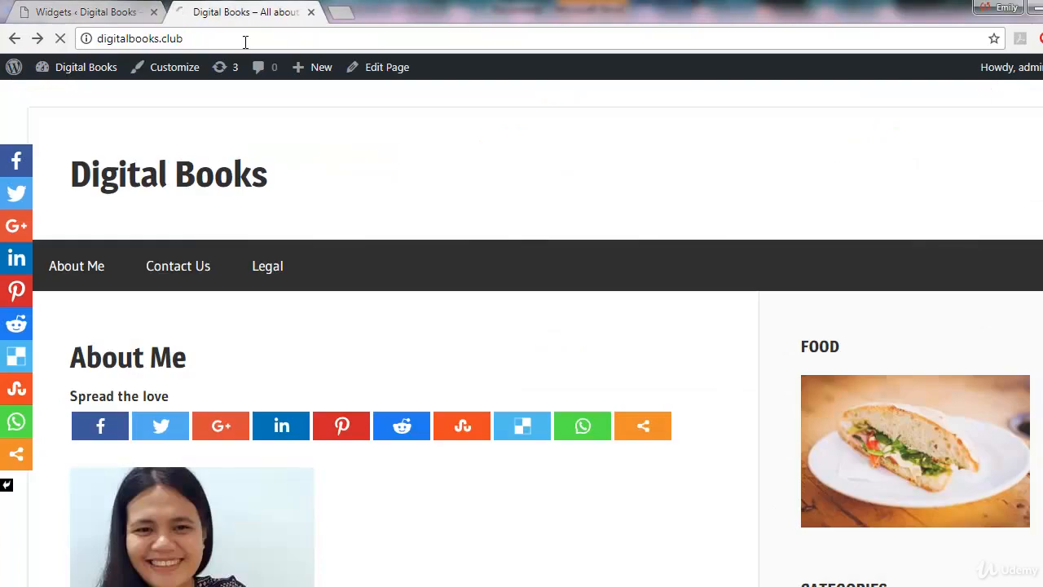
{"action": "scroll", "coordinate": [659, 228], "scroll_direction": "down", "scroll_amount": 2}
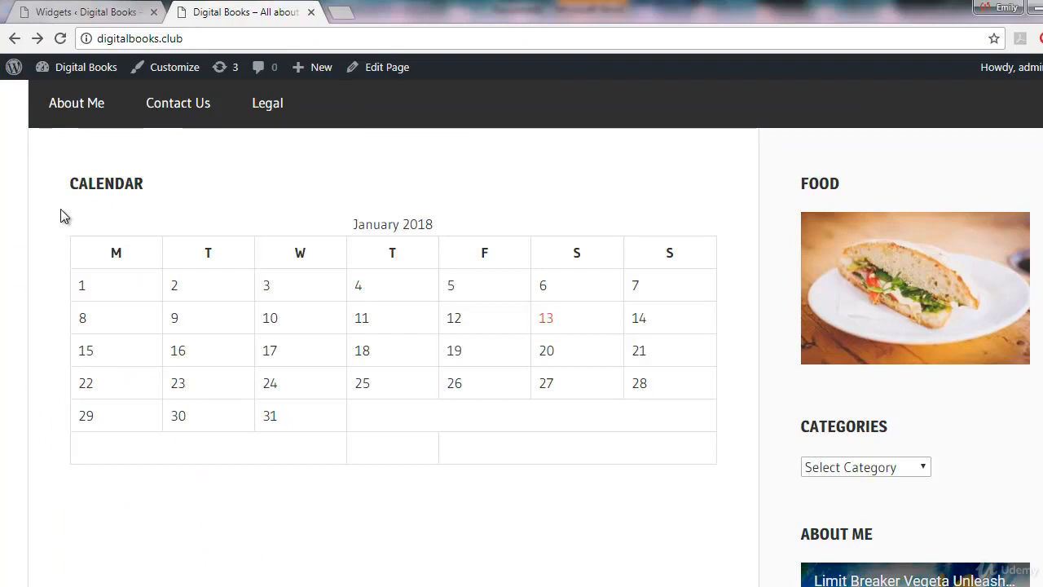
{"action": "scroll", "coordinate": [606, 367], "scroll_direction": "up", "scroll_amount": 2}
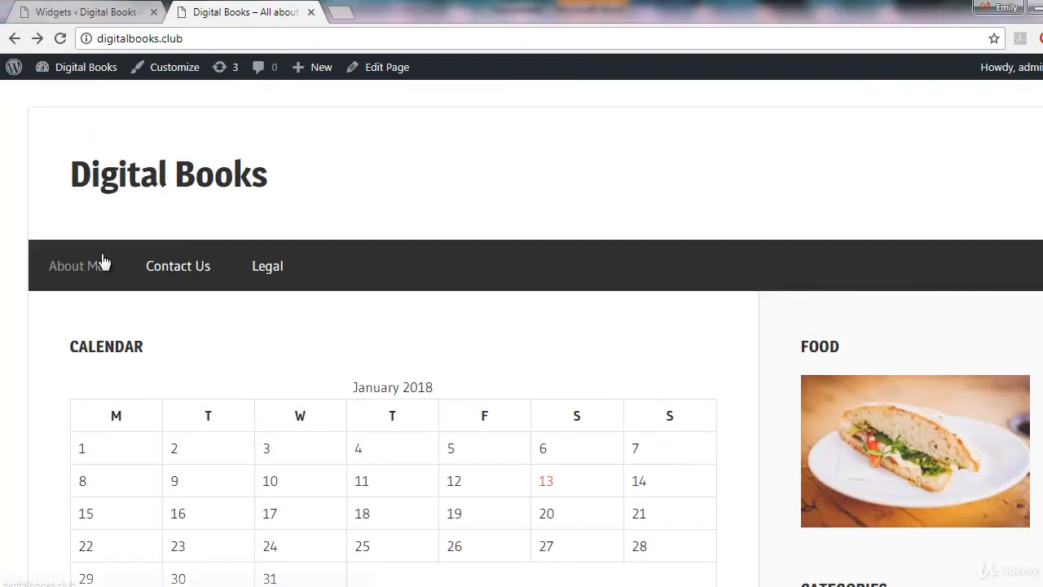
{"action": "scroll", "coordinate": [53, 312], "scroll_direction": "down", "scroll_amount": 1}
{"action": "scroll", "coordinate": [53, 313], "scroll_direction": "down", "scroll_amount": 3}
{"action": "scroll", "coordinate": [236, 346], "scroll_direction": "up", "scroll_amount": 3}
- Return to the widget settings and delete the CALENDAR widget from the Magazine Homepage area
{"action": "left_click", "coordinate": [55, 7]}
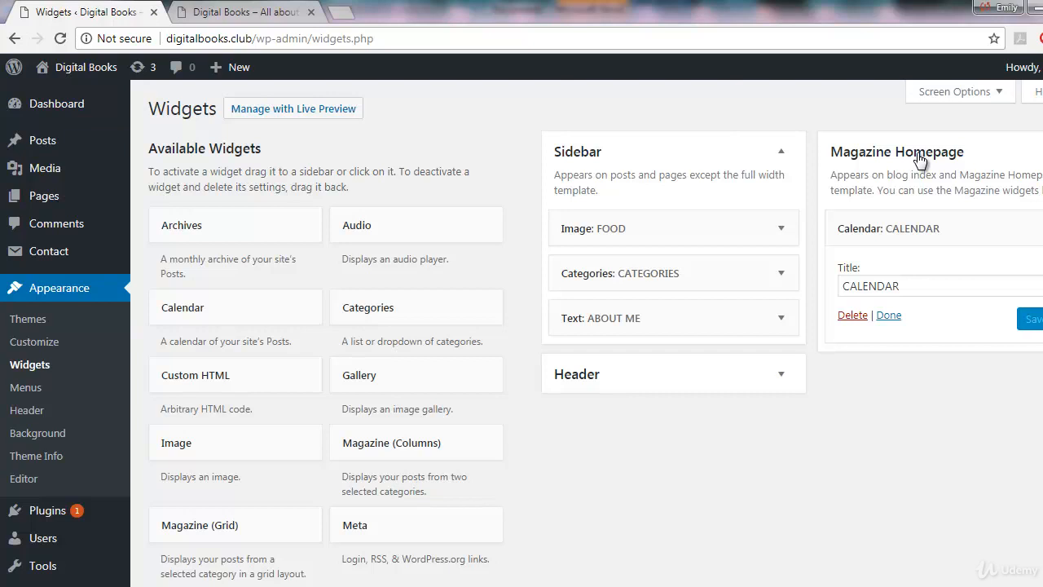
{"action": "left_click", "coordinate": [852, 316]}
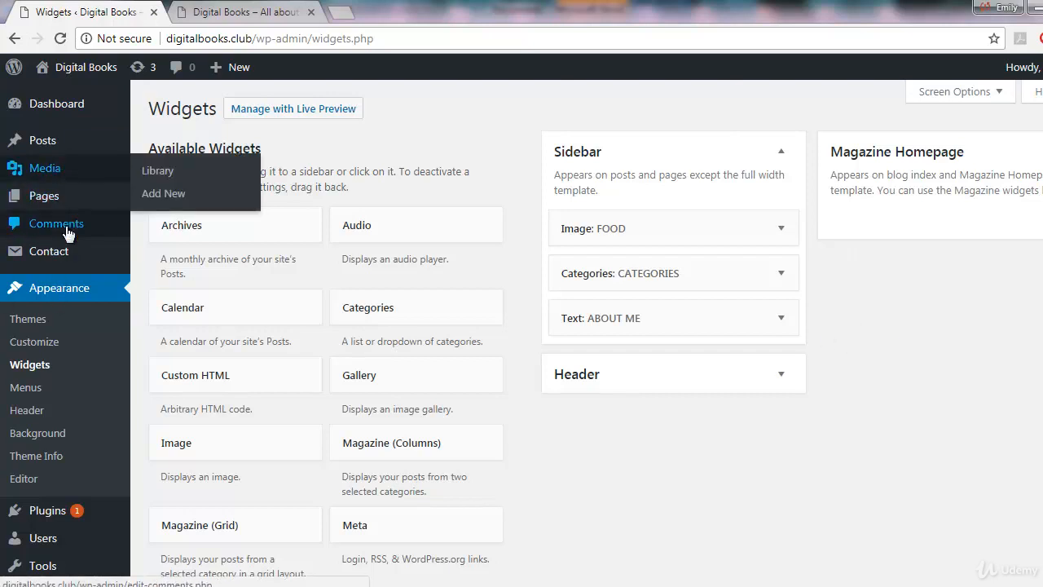
- Check which page is marked as the front page in the list of all pages and view the Homepage choices in the Reading settings
{"action": "left_click", "coordinate": [152, 203]}
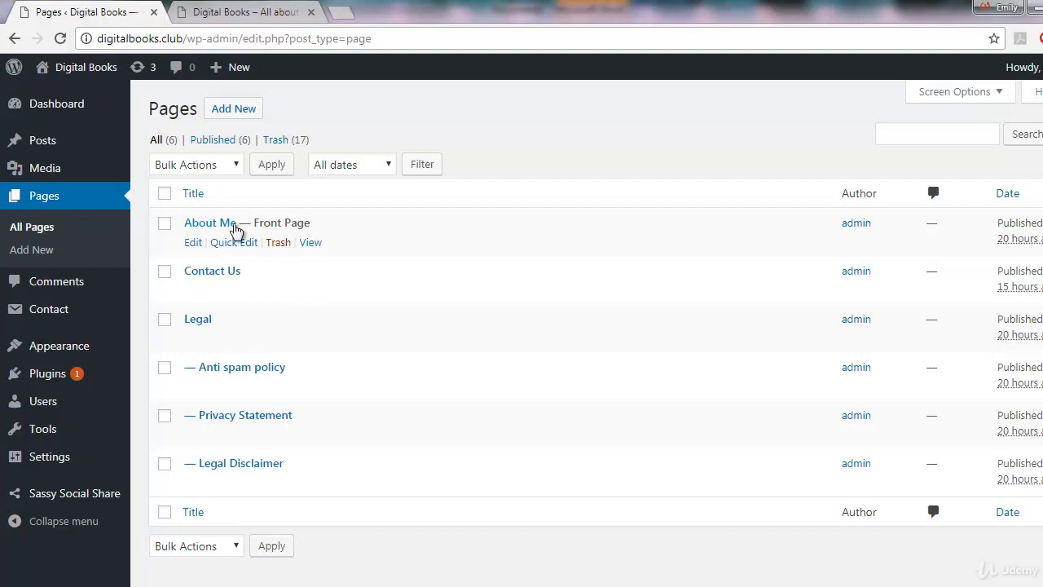
{"action": "left_click_drag", "start_coordinate": [255, 225], "coordinate": [317, 228]}
{"action": "left_click", "coordinate": [317, 230]}
{"action": "mouse_move", "coordinate": [42, 459]}
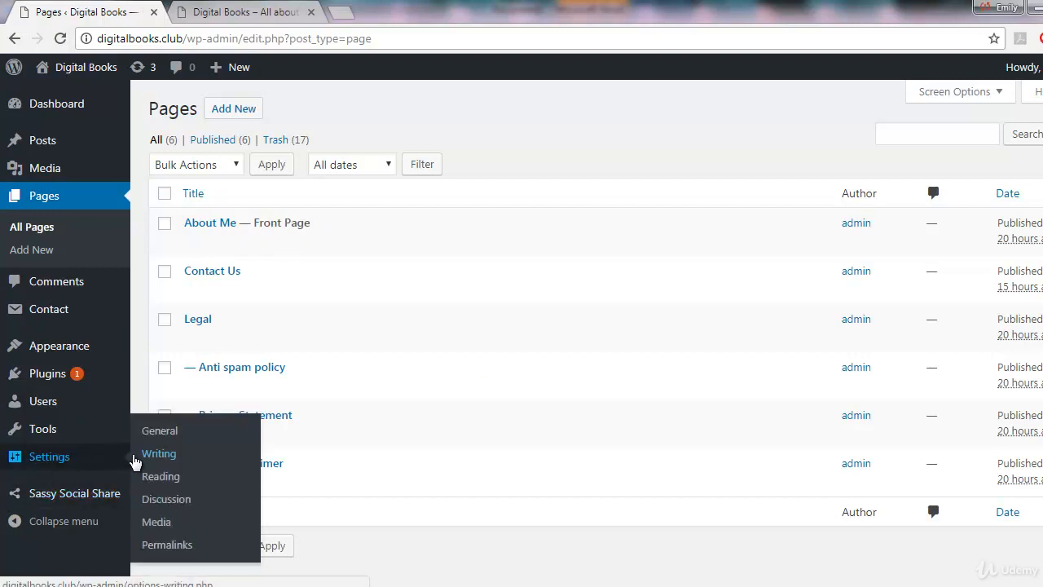
{"action": "left_click", "coordinate": [158, 475]}
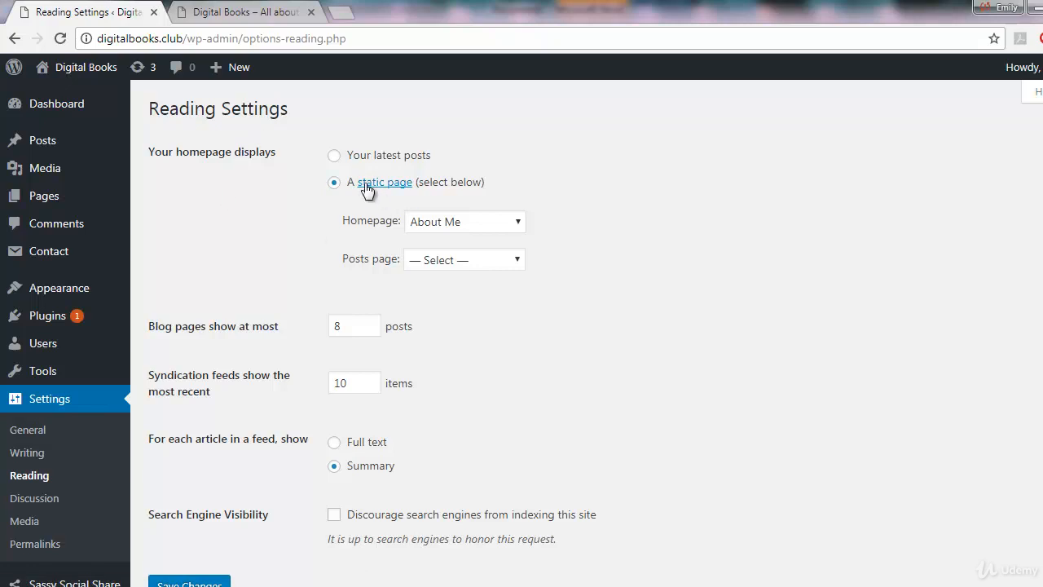
{"action": "left_click", "coordinate": [442, 223]}
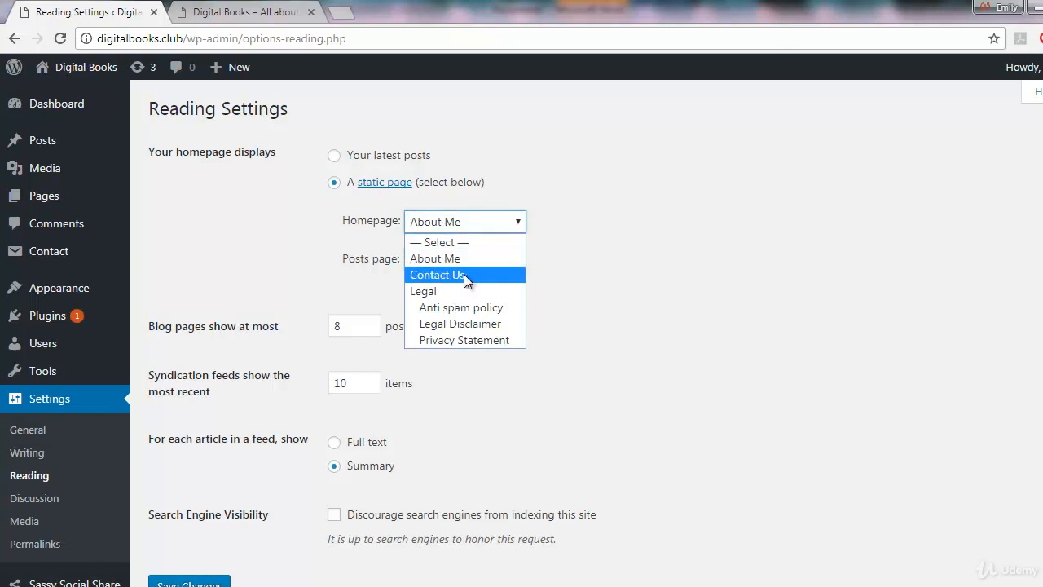
{"action": "left_click", "coordinate": [878, 292]}
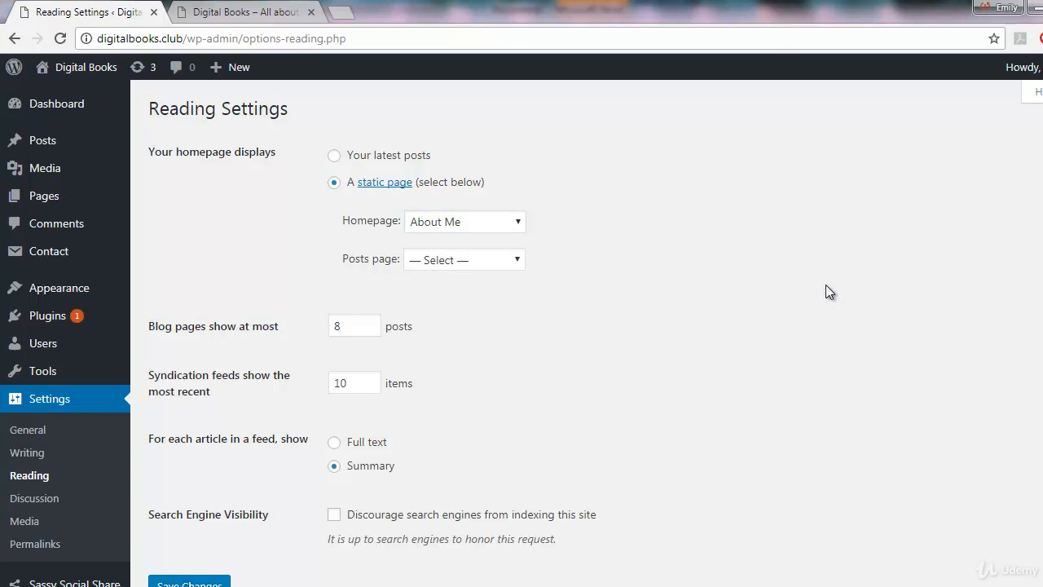
- Open the widget settings and look through the whole list of available widgets
{"action": "mouse_move", "coordinate": [82, 288]}
{"action": "left_click", "coordinate": [163, 336]}
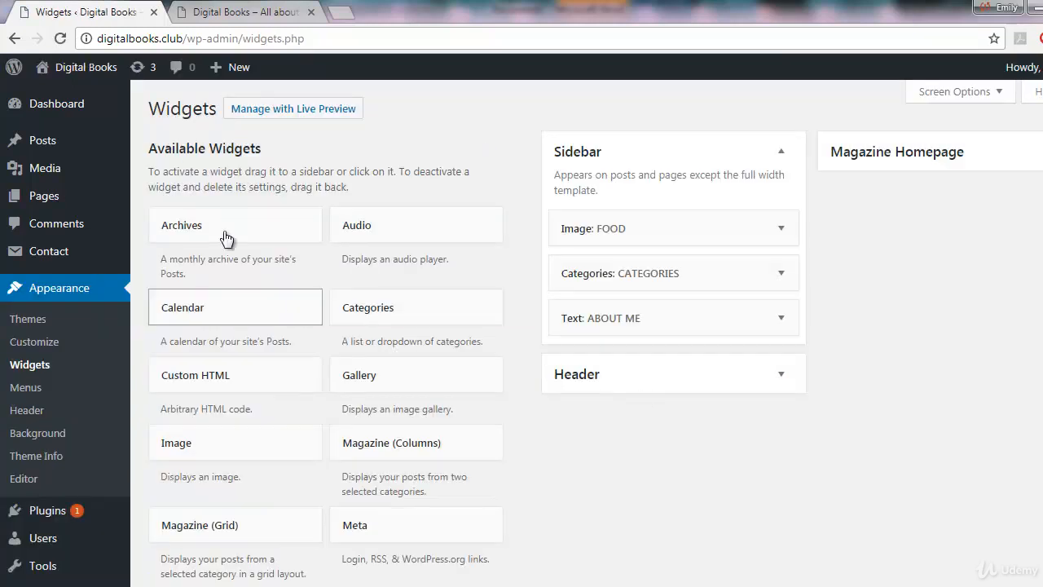
{"action": "scroll", "coordinate": [547, 352], "scroll_direction": "down", "scroll_amount": 6}
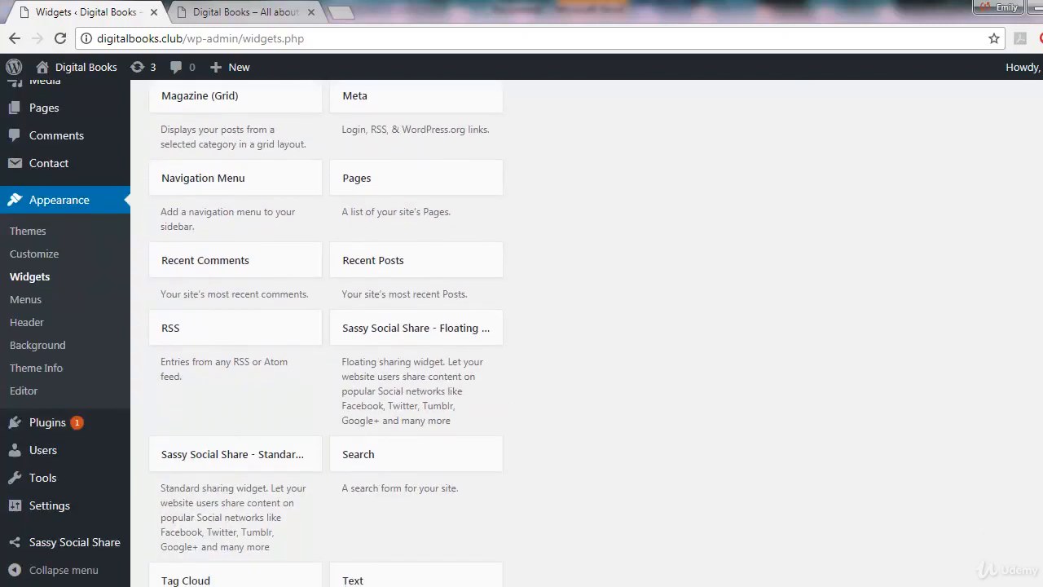
{"action": "scroll", "coordinate": [326, 334], "scroll_direction": "down", "scroll_amount": 1}
{"action": "scroll", "coordinate": [326, 334], "scroll_direction": "up", "scroll_amount": 5}
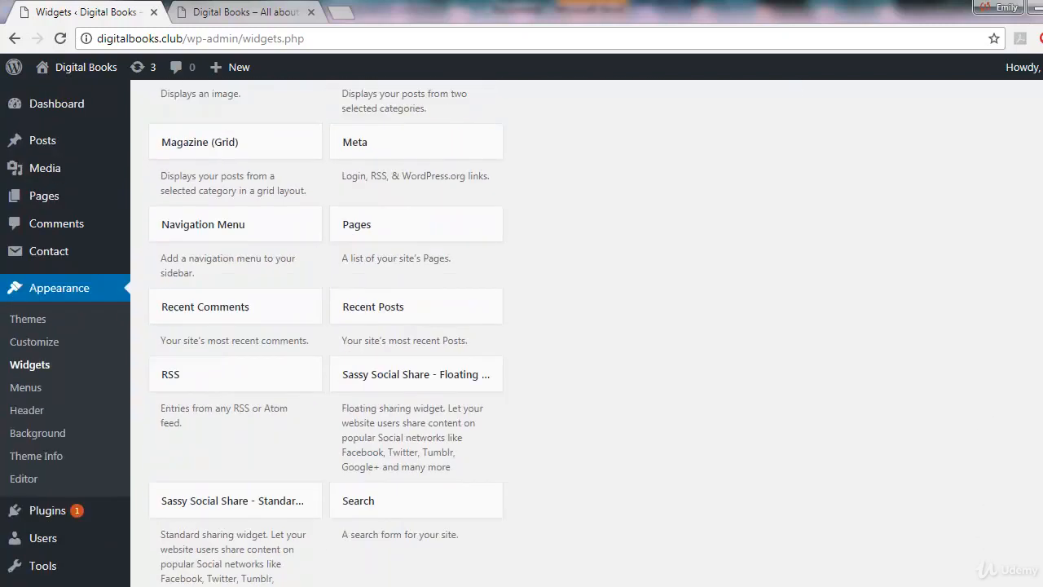
{"action": "scroll", "coordinate": [587, 334], "scroll_direction": "up", "scroll_amount": 3}
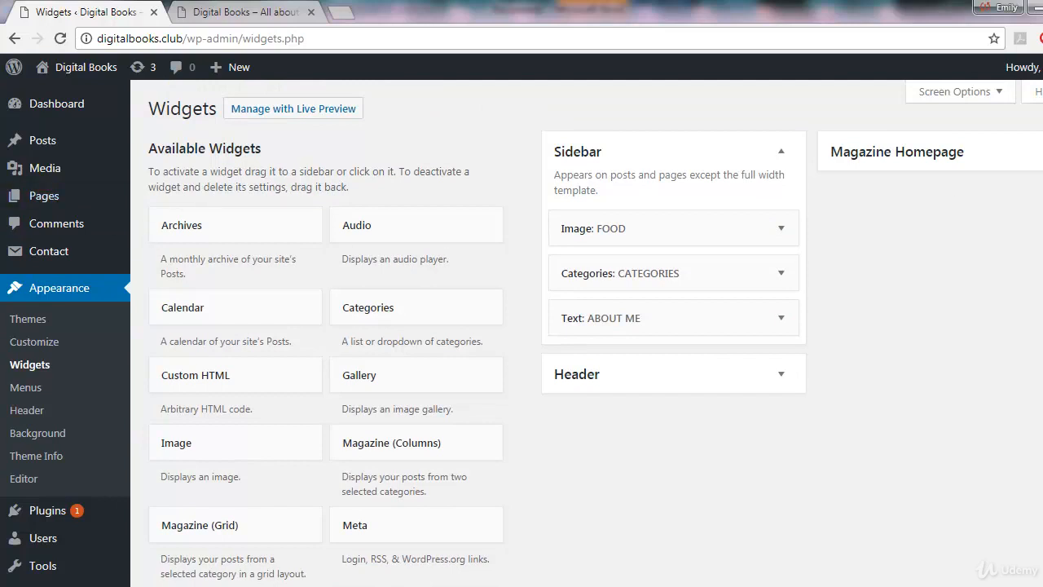
{"action": "scroll", "coordinate": [147, 244], "scroll_direction": "down", "scroll_amount": 7}
{"action": "scroll", "coordinate": [710, 238], "scroll_direction": "down", "scroll_amount": 1}
{"action": "scroll", "coordinate": [710, 238], "scroll_direction": "up", "scroll_amount": 8}
- Remove the ABOUT ME text, CATEGORIES and FOOD image widgets from the Sidebar area
{"action": "left_click_drag", "start_coordinate": [720, 314], "coordinate": [487, 253]}
{"action": "left_click_drag", "start_coordinate": [570, 273], "coordinate": [442, 263]}
{"action": "left_click_drag", "start_coordinate": [573, 229], "coordinate": [285, 278]}
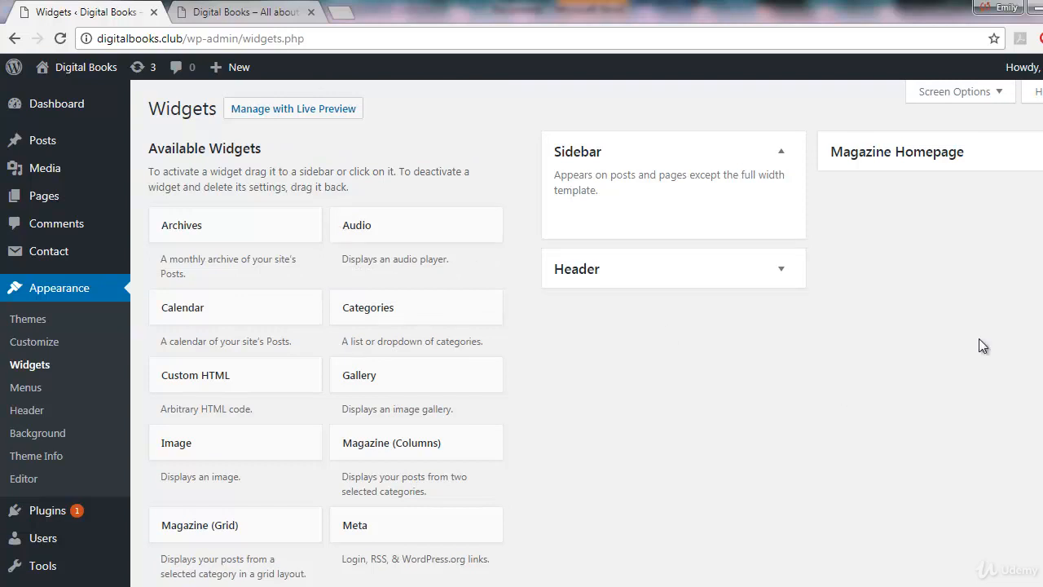
- Open the page for adding new plugins and search it for "google maps widget"
{"action": "scroll", "coordinate": [996, 312], "scroll_direction": "down", "scroll_amount": 2}
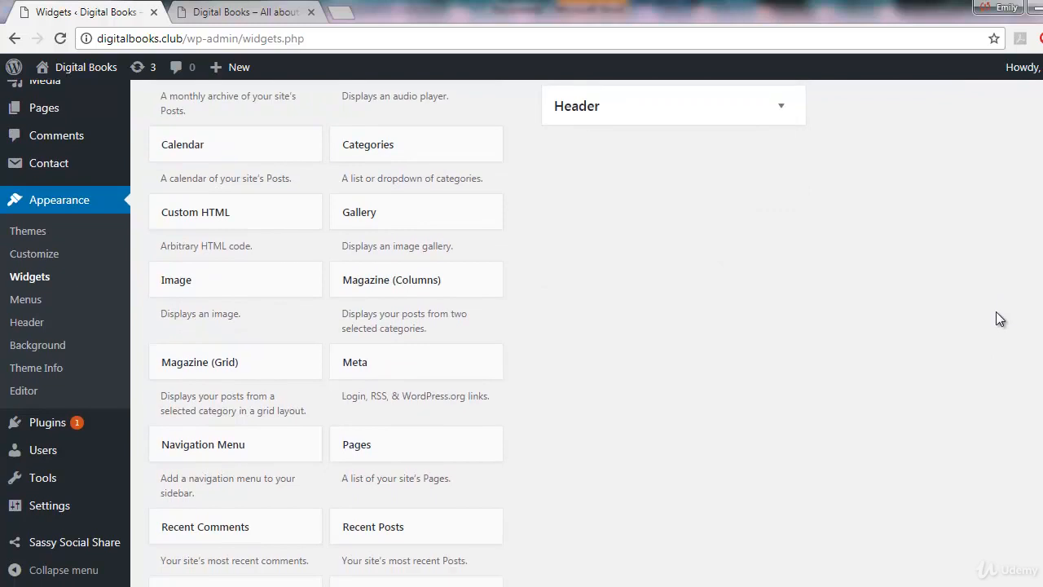
{"action": "scroll", "coordinate": [996, 319], "scroll_direction": "down", "scroll_amount": 1}
{"action": "mouse_move", "coordinate": [52, 432]}
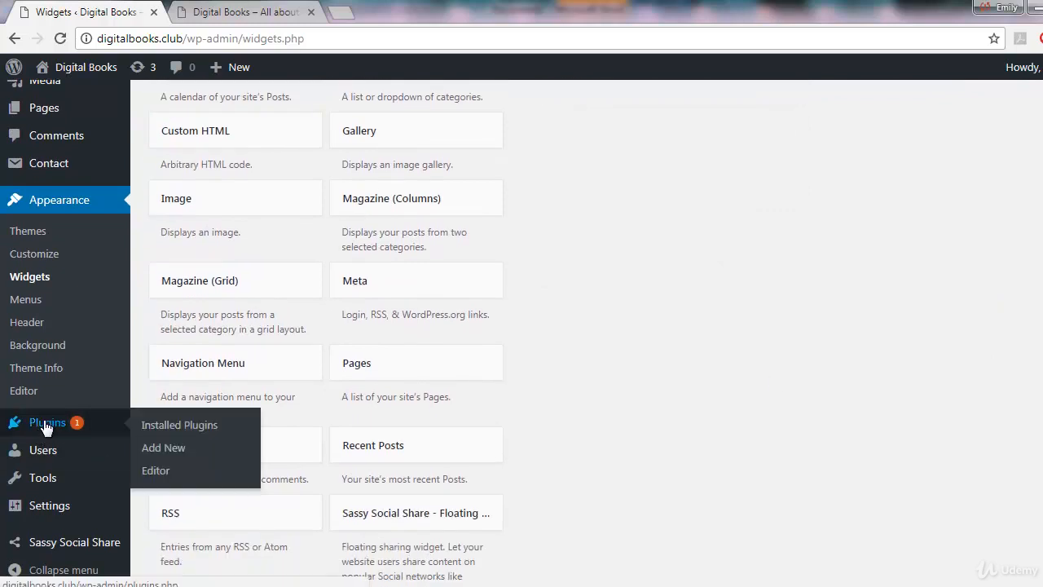
{"action": "left_click", "coordinate": [165, 449]}
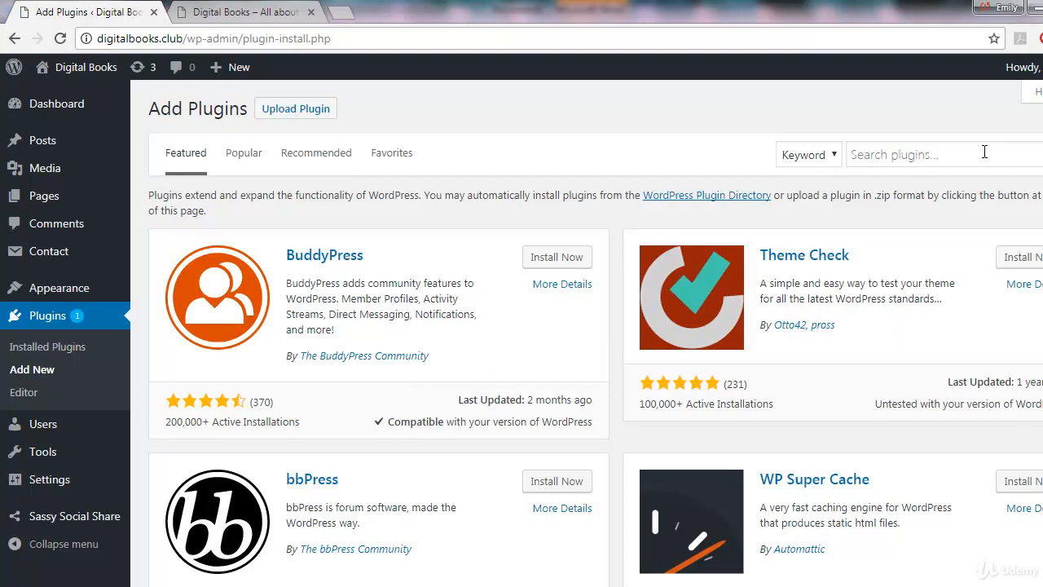
{"action": "left_click", "coordinate": [894, 154]}
{"action": "type", "text": "GOO"}
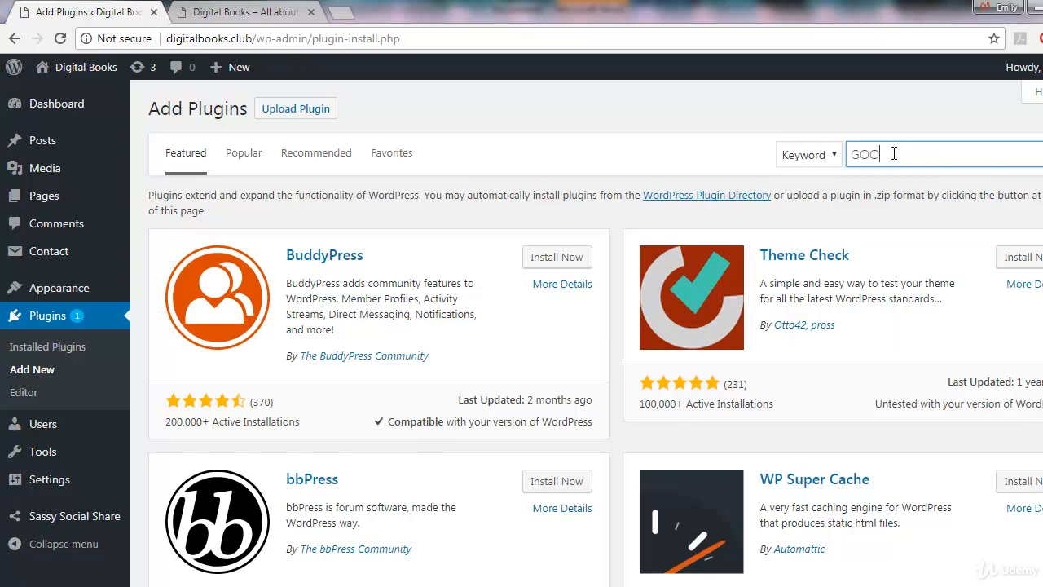
{"action": "key", "text": "BackSpace"}
{"action": "key", "text": "BackSpace"}
{"action": "type", "text": "google  maps "}
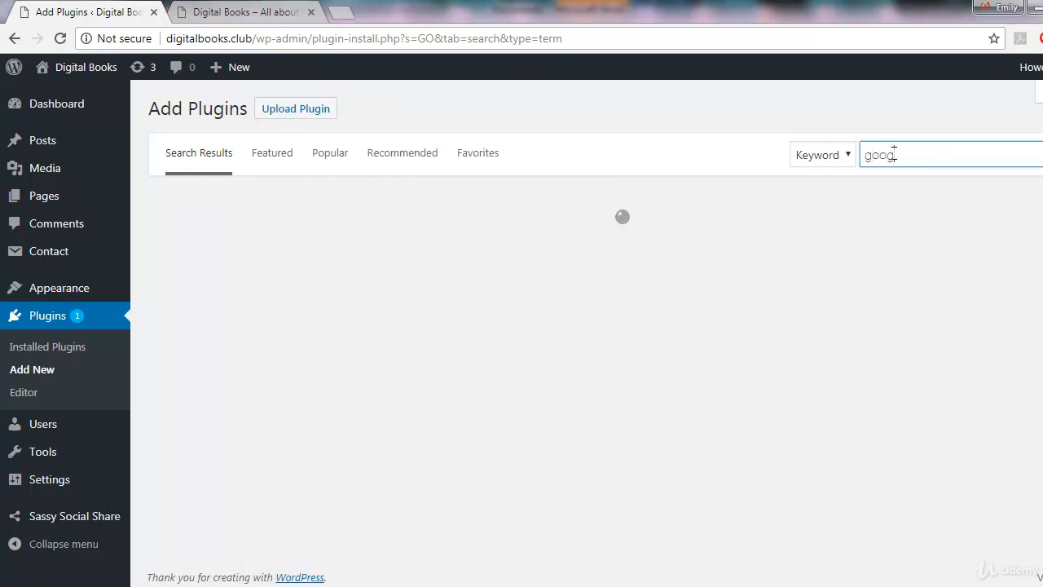
{"action": "type", "text": "widget"}
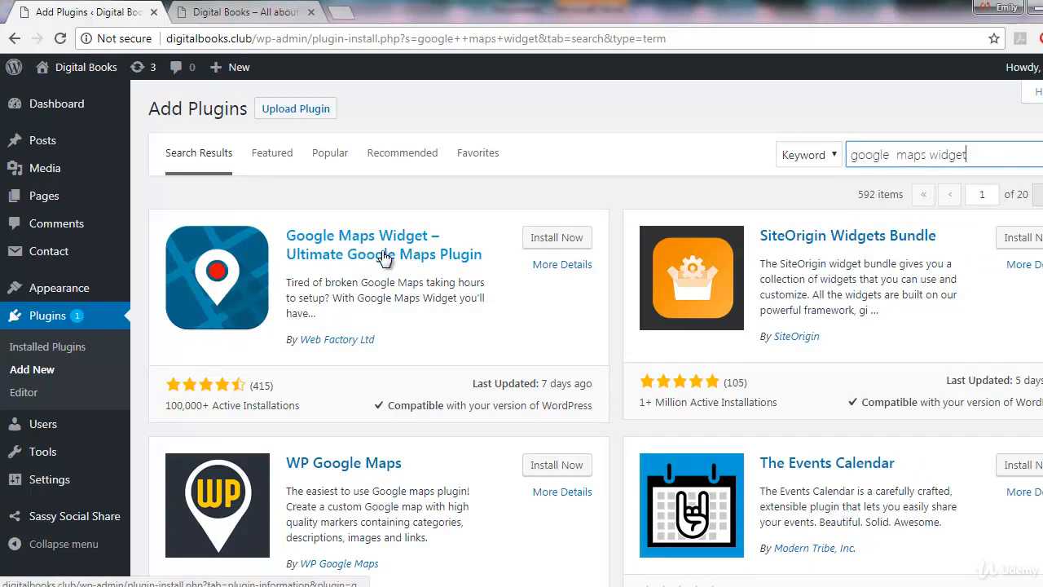
- Install and activate the Google Maps Widget plugin, dismiss its welcome notice and return to the widget settings
{"action": "left_click", "coordinate": [544, 247]}
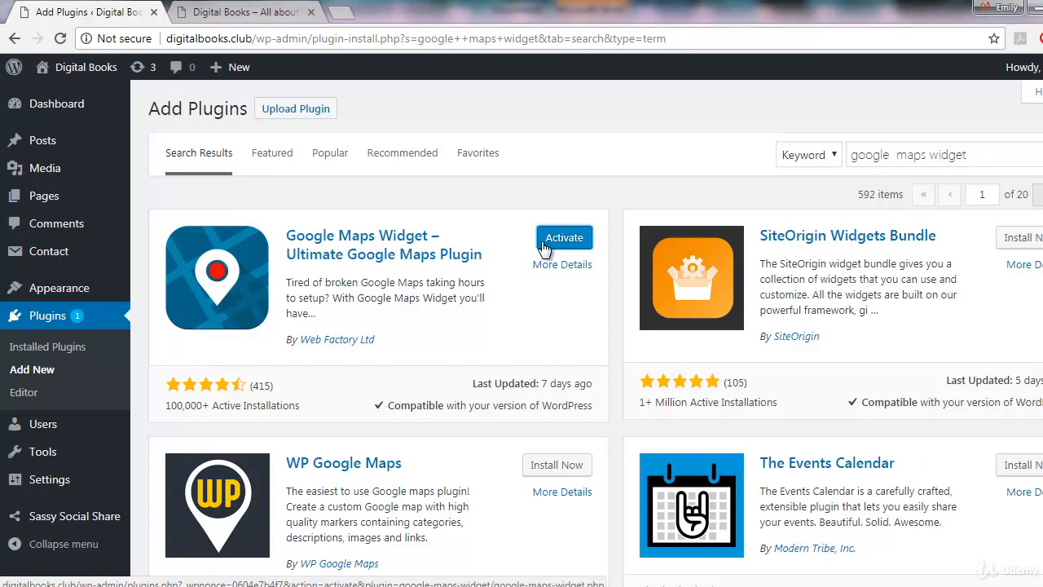
{"action": "left_click", "coordinate": [544, 245]}
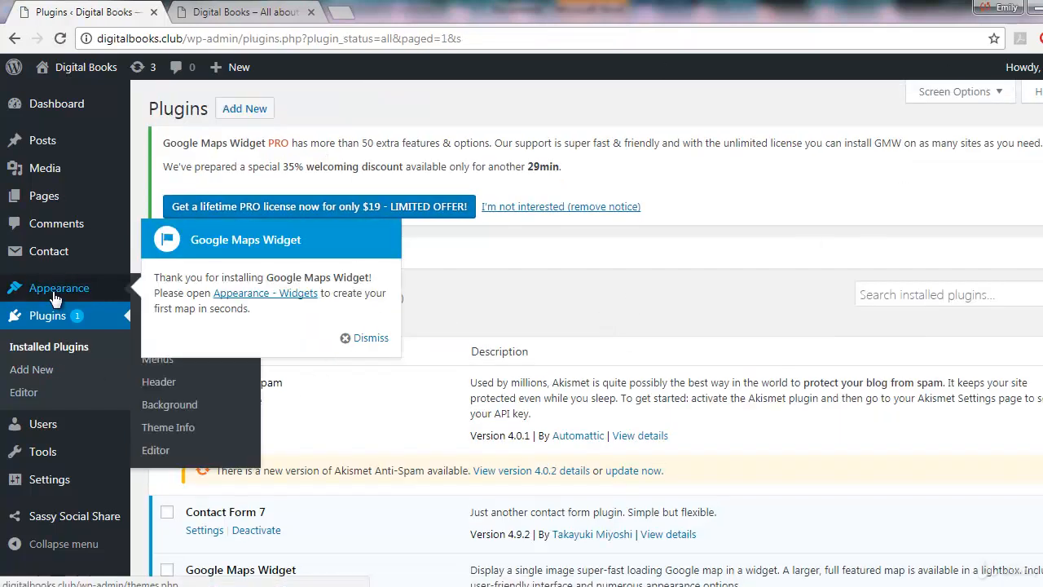
{"action": "left_click", "coordinate": [376, 344]}
{"action": "mouse_move", "coordinate": [78, 290]}
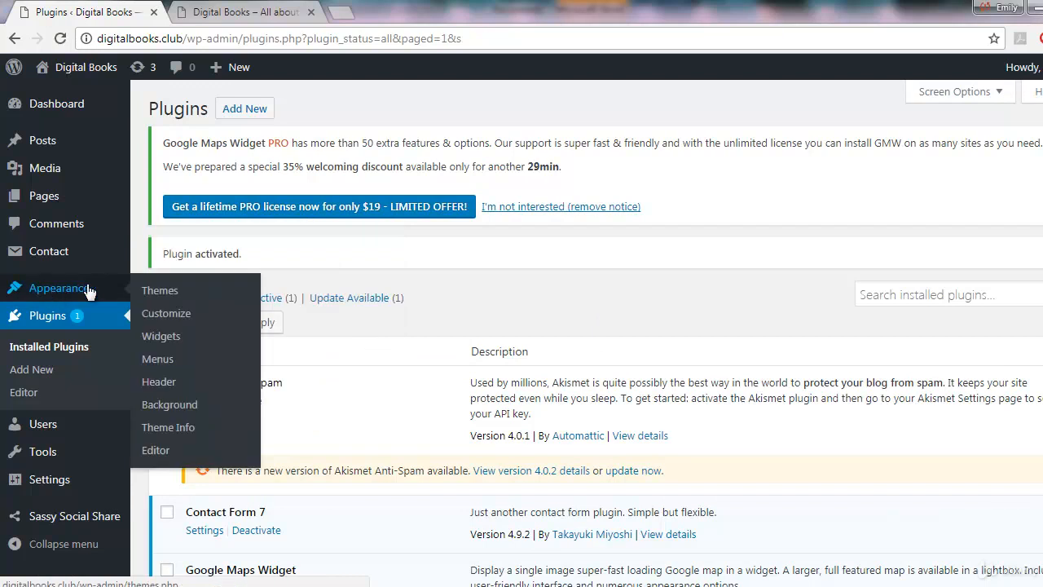
{"action": "left_click", "coordinate": [167, 338]}
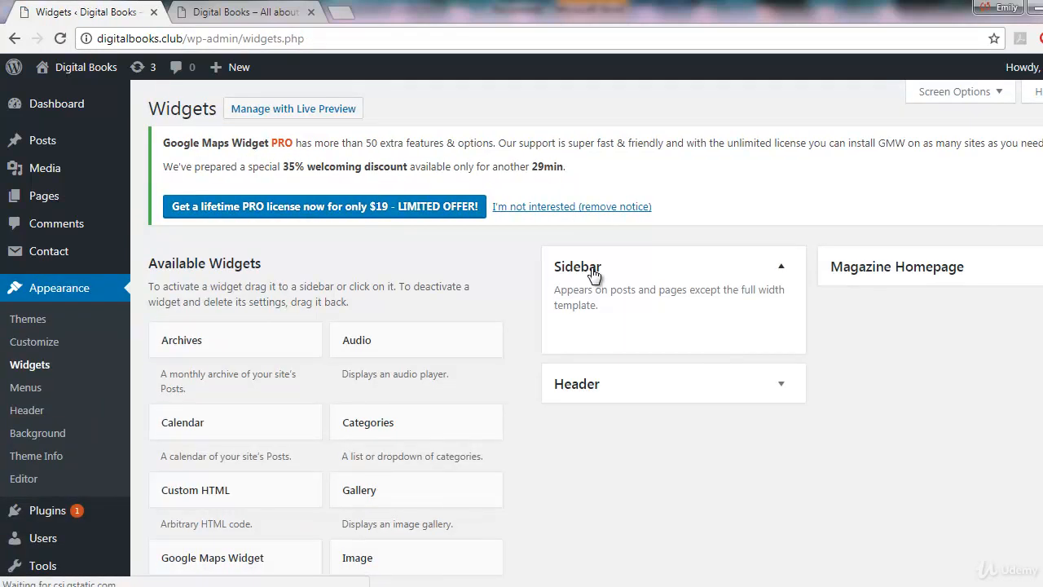
- Add the Google Maps Widget to the Sidebar area and set its address to "sm megamall"
{"action": "scroll", "coordinate": [560, 295], "scroll_direction": "down", "scroll_amount": 1}
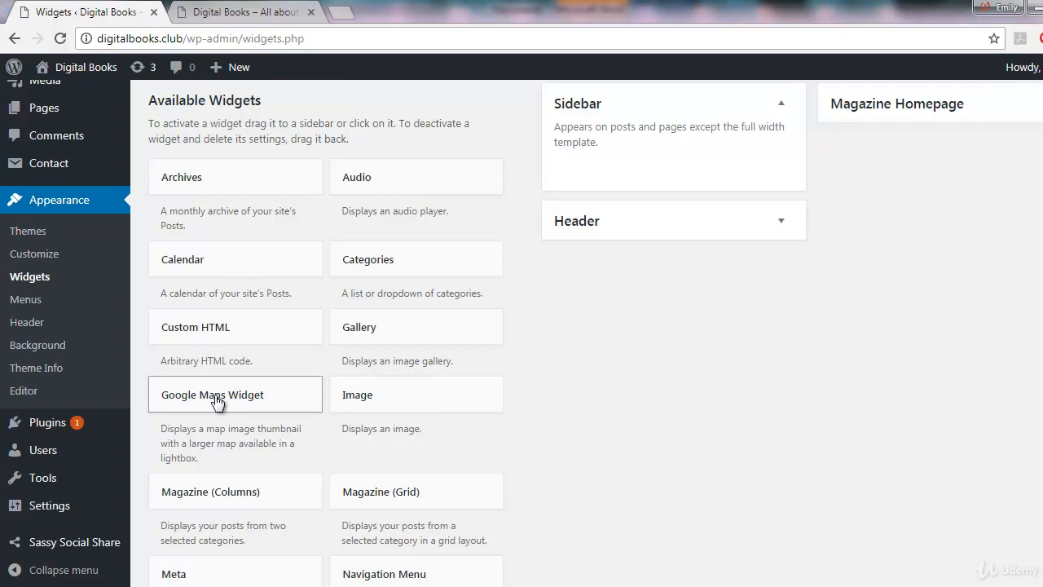
{"action": "left_click_drag", "start_coordinate": [216, 401], "coordinate": [625, 175]}
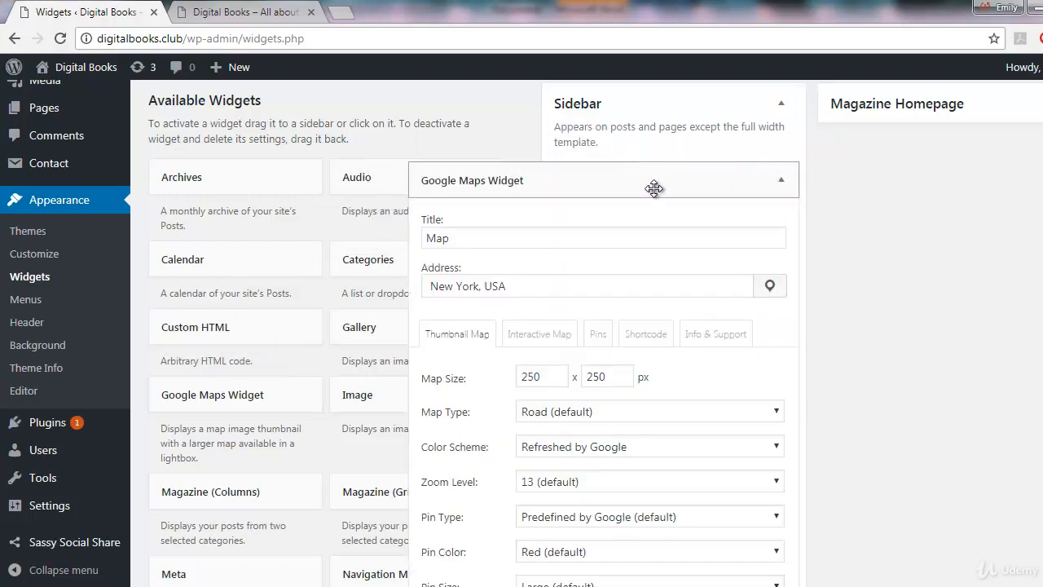
{"action": "scroll", "coordinate": [522, 191], "scroll_direction": "down", "scroll_amount": 1}
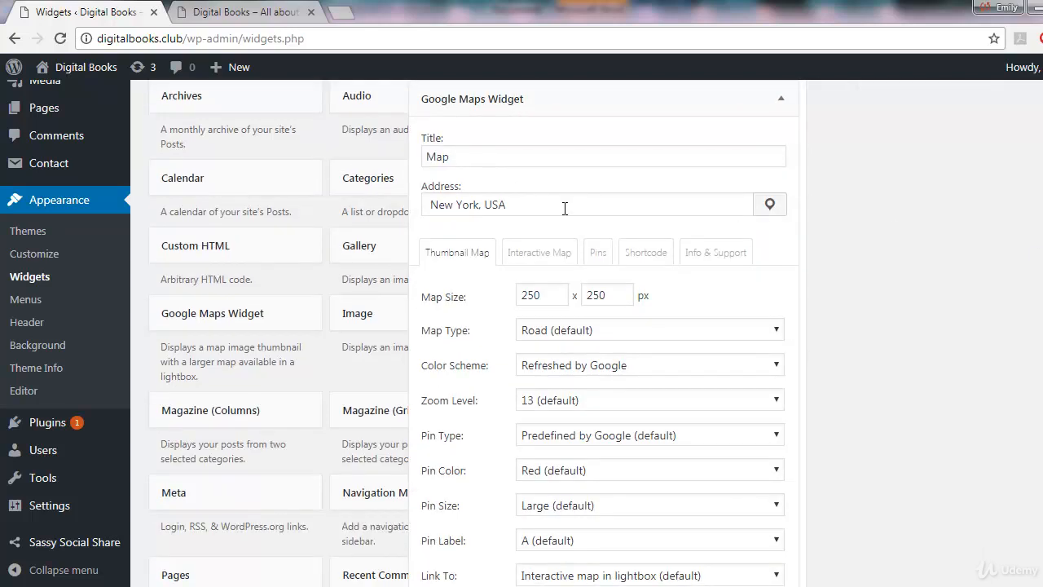
{"action": "left_click_drag", "start_coordinate": [566, 209], "coordinate": [298, 218]}
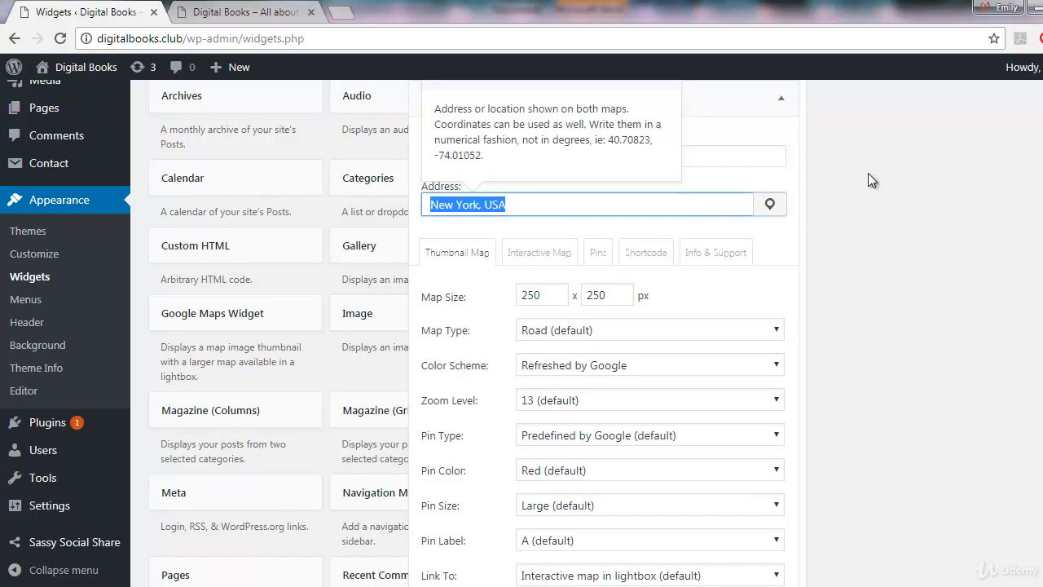
{"action": "type", "text": "sm megamall"}
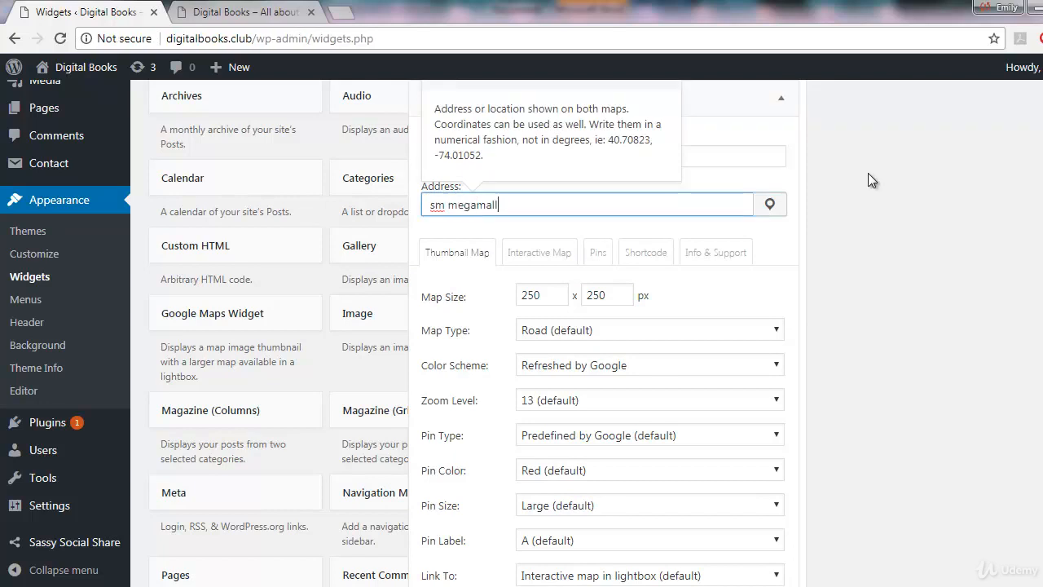
- Check the address's pin in the map picker, look over the map widget's remaining options and save the widget
{"action": "left_click", "coordinate": [770, 204]}
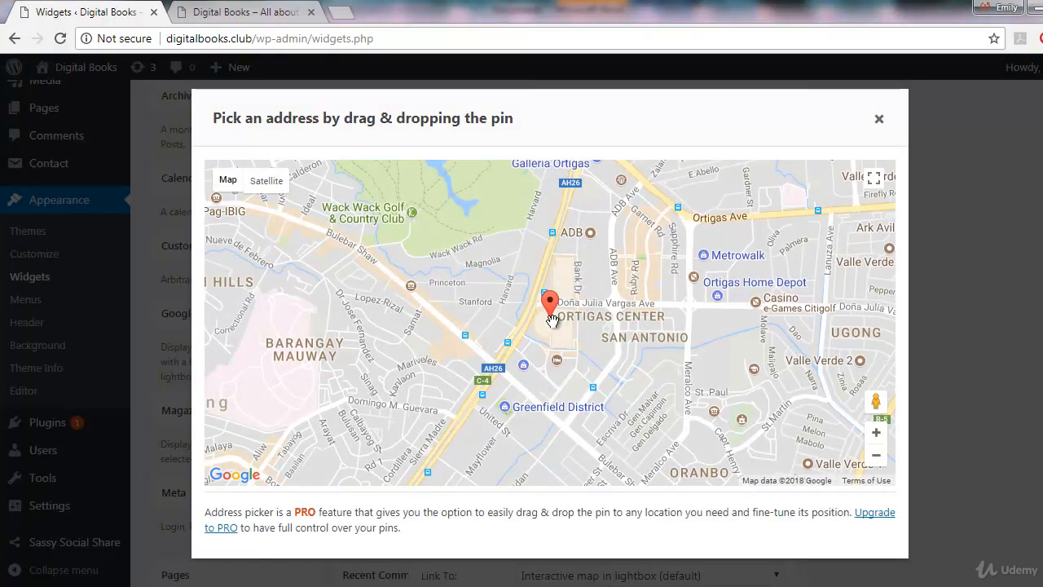
{"action": "left_click", "coordinate": [878, 119]}
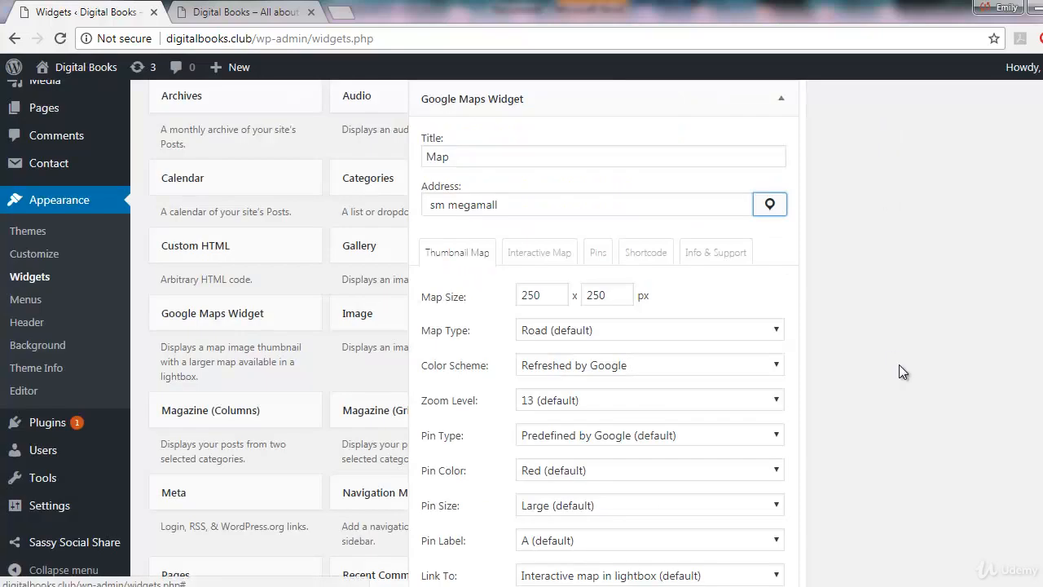
{"action": "scroll", "coordinate": [900, 367], "scroll_direction": "down", "scroll_amount": 1}
{"action": "scroll", "coordinate": [899, 364], "scroll_direction": "down", "scroll_amount": 2}
{"action": "scroll", "coordinate": [899, 364], "scroll_direction": "up", "scroll_amount": 3}
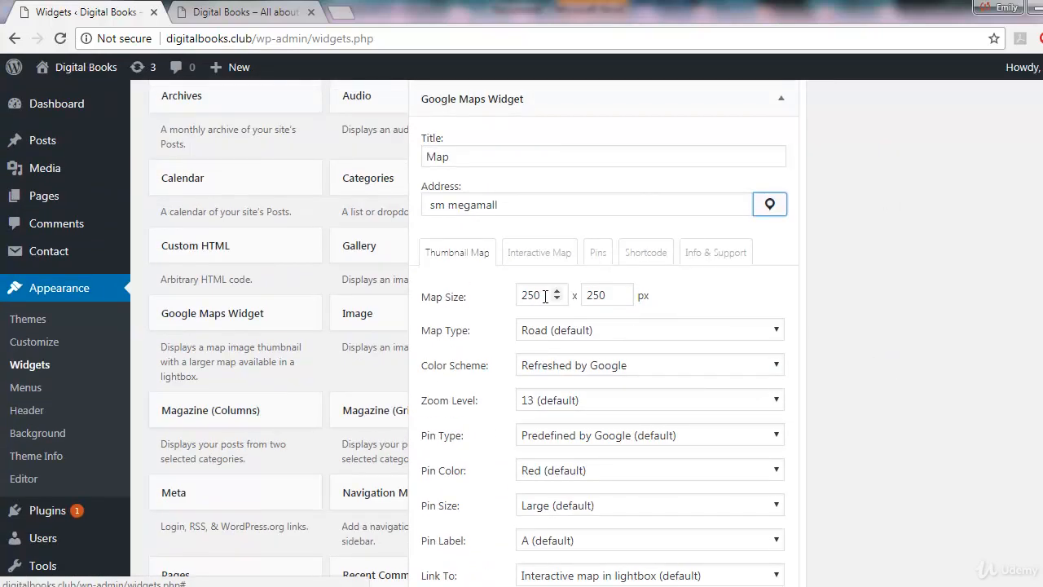
{"action": "scroll", "coordinate": [922, 351], "scroll_direction": "down", "scroll_amount": 6}
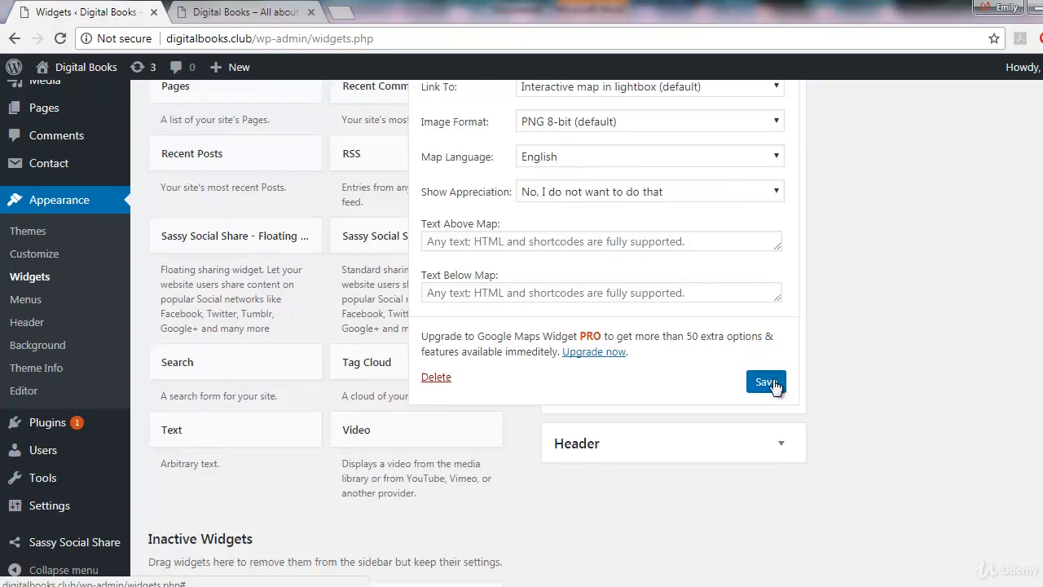
{"action": "left_click", "coordinate": [766, 381]}
{"action": "scroll", "coordinate": [910, 311], "scroll_direction": "up", "scroll_amount": 6}
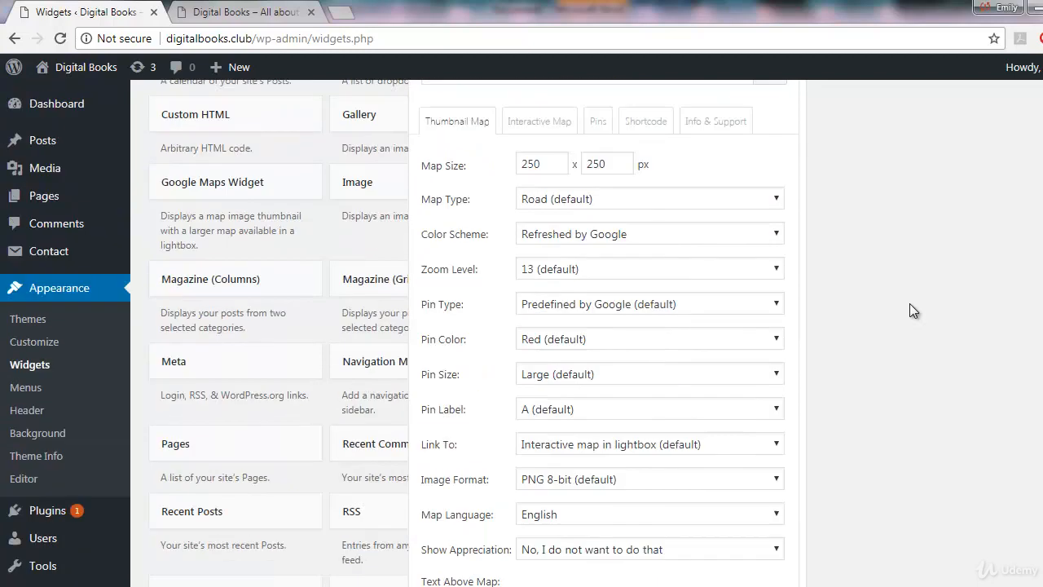
- Reload the site's front page and check how the map appears in its sidebar
{"action": "left_click", "coordinate": [277, 12]}
{"action": "left_click", "coordinate": [289, 38]}
{"action": "key", "text": "Return"}
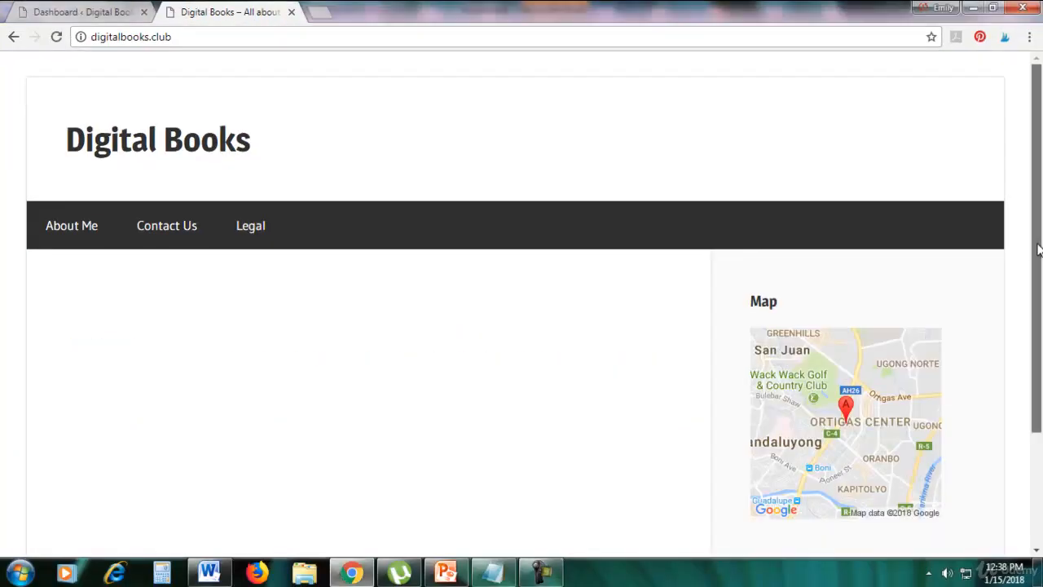
{"action": "scroll", "coordinate": [1037, 247], "scroll_direction": "down", "scroll_amount": 1}
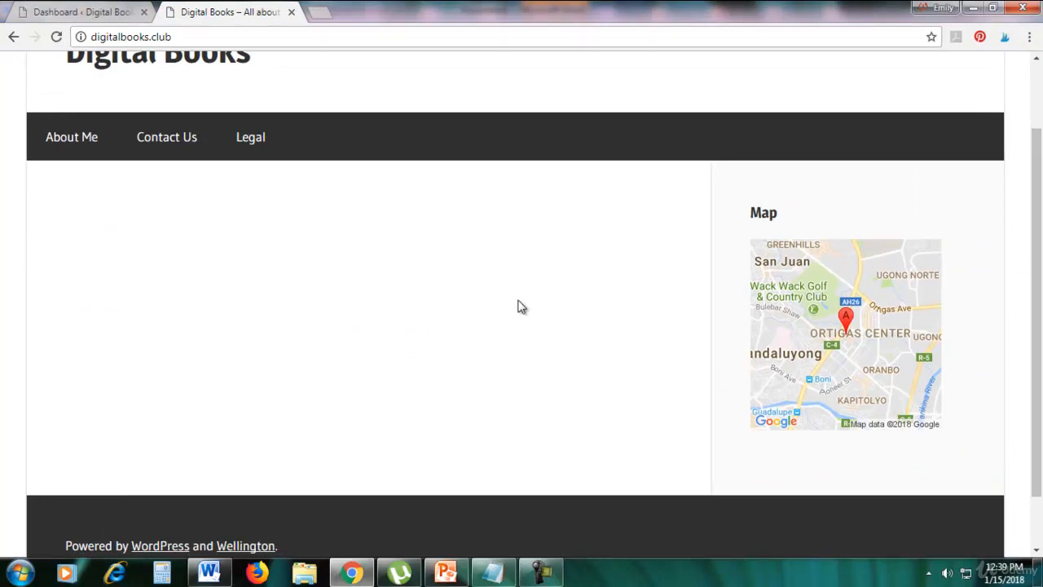
- Open the WordPress page for adding new plugins, search for "social icons widget" and look through the results
{"action": "left_click", "coordinate": [115, 11]}
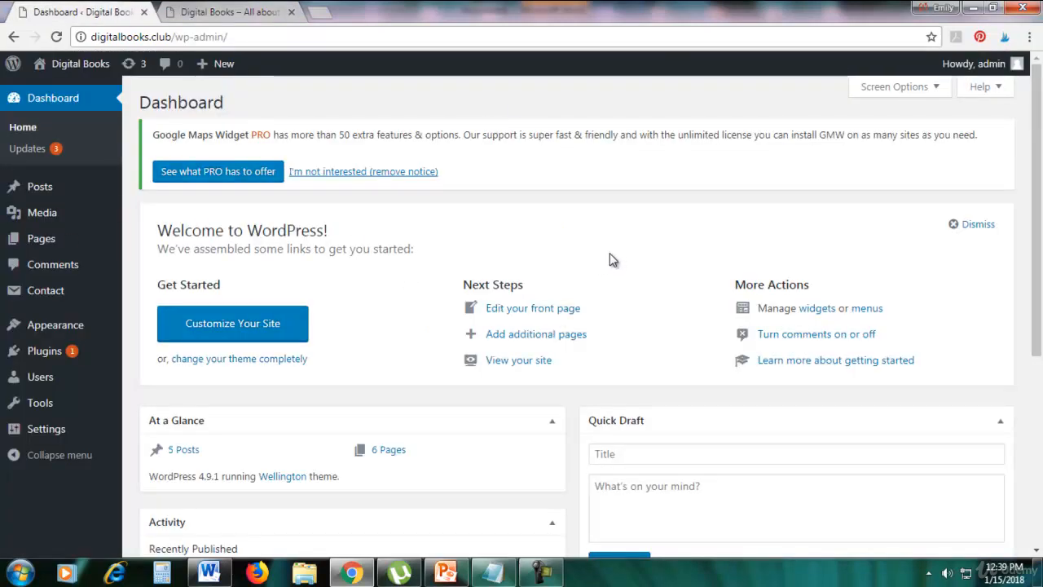
{"action": "mouse_move", "coordinate": [49, 357]}
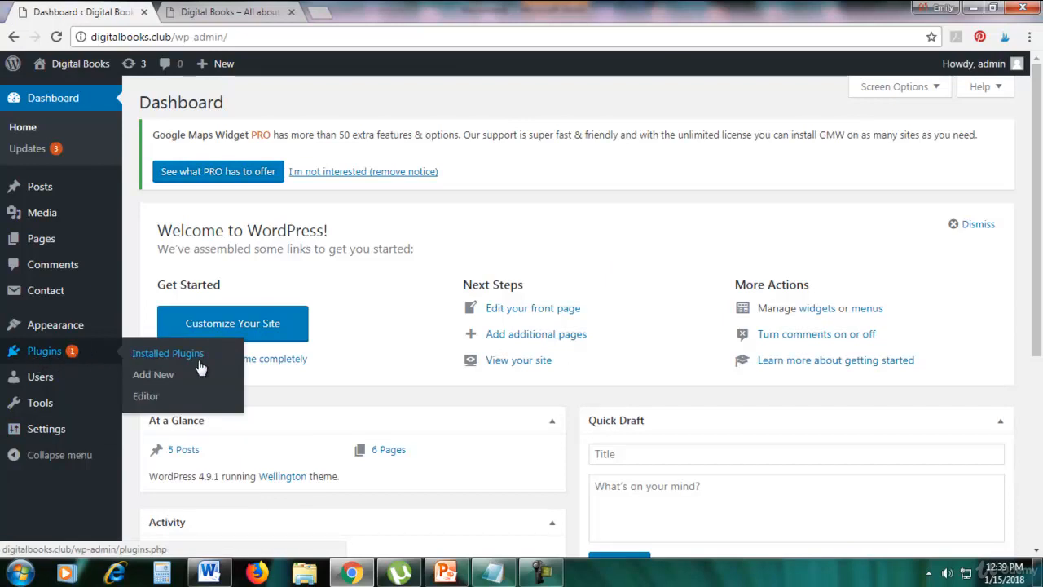
{"action": "left_click", "coordinate": [155, 374]}
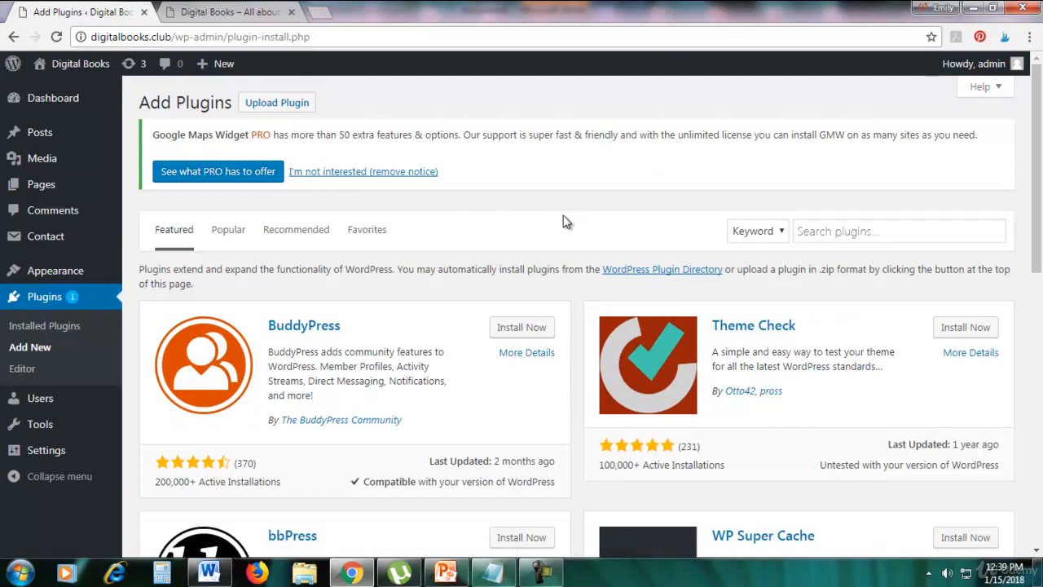
{"action": "left_click", "coordinate": [825, 228]}
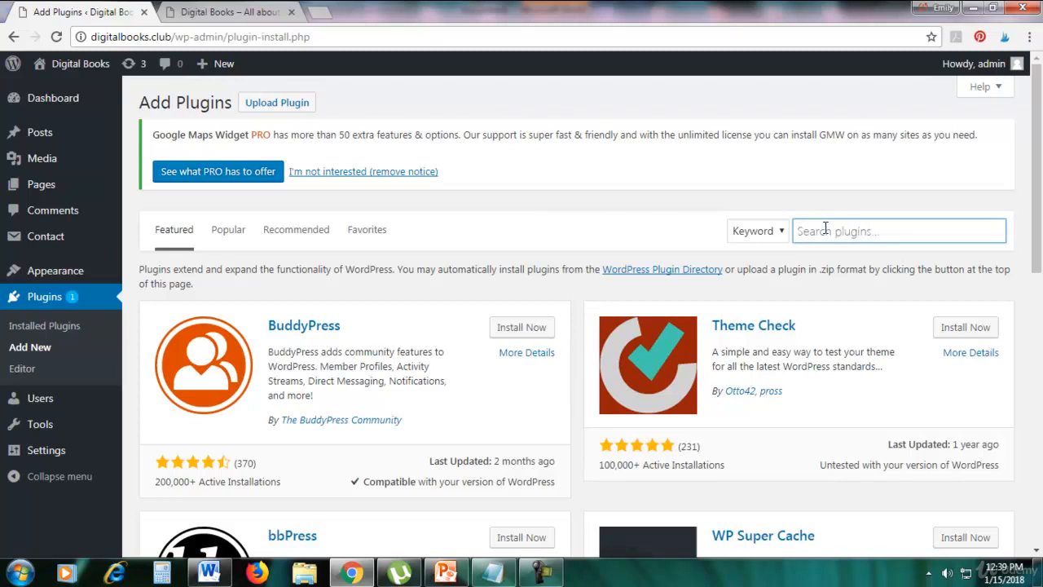
{"action": "type", "text": "social icons widget"}
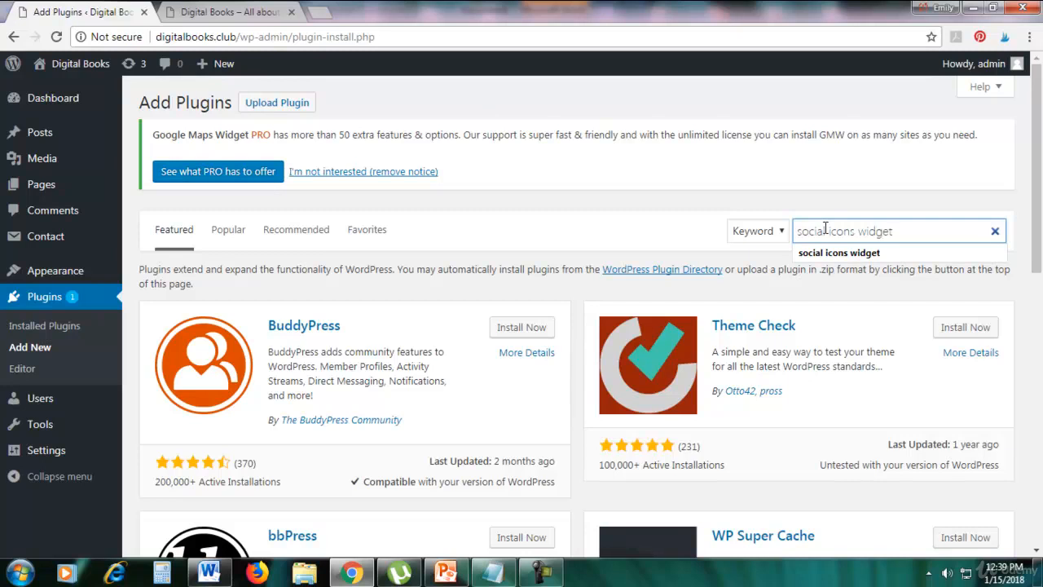
{"action": "key", "text": "Return"}
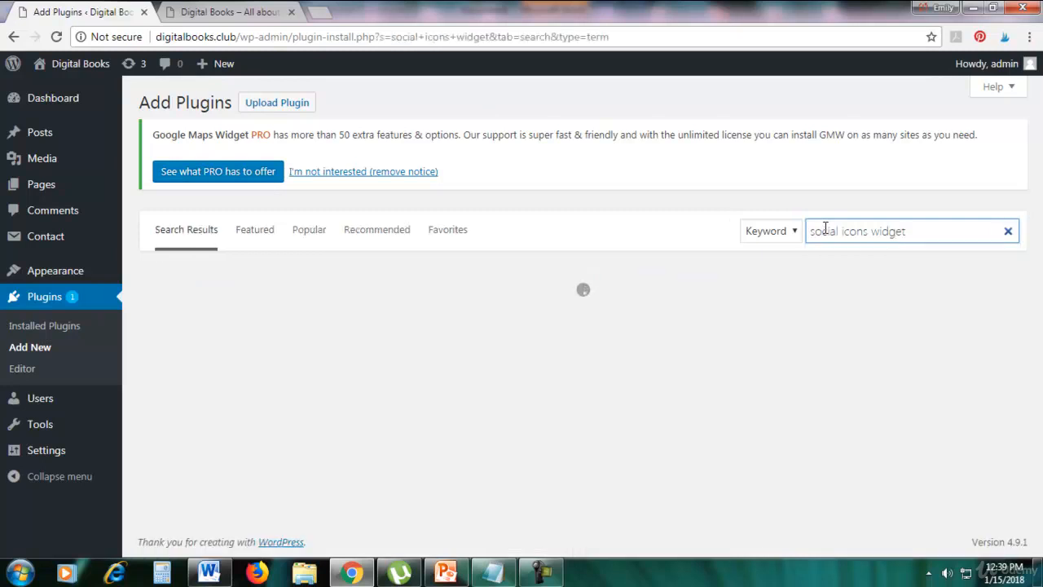
{"action": "scroll", "coordinate": [1036, 116], "scroll_direction": "down", "scroll_amount": 7}
{"action": "scroll", "coordinate": [1036, 117], "scroll_direction": "up", "scroll_amount": 7}
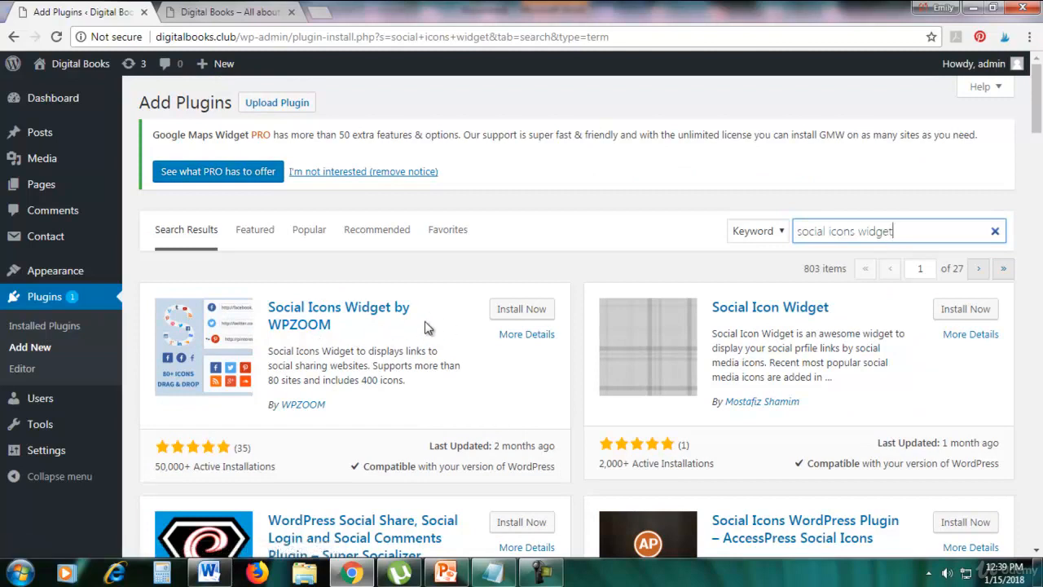
- Install and activate the Social Icons Widget by WPZOOM plugin and return to the widget settings
{"action": "left_click", "coordinate": [515, 315]}
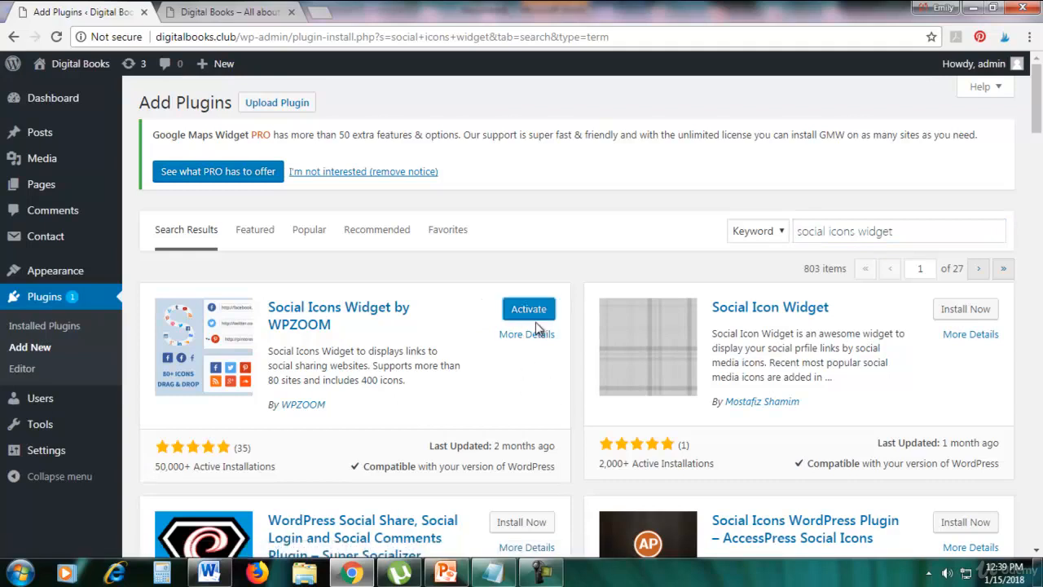
{"action": "left_click", "coordinate": [530, 316]}
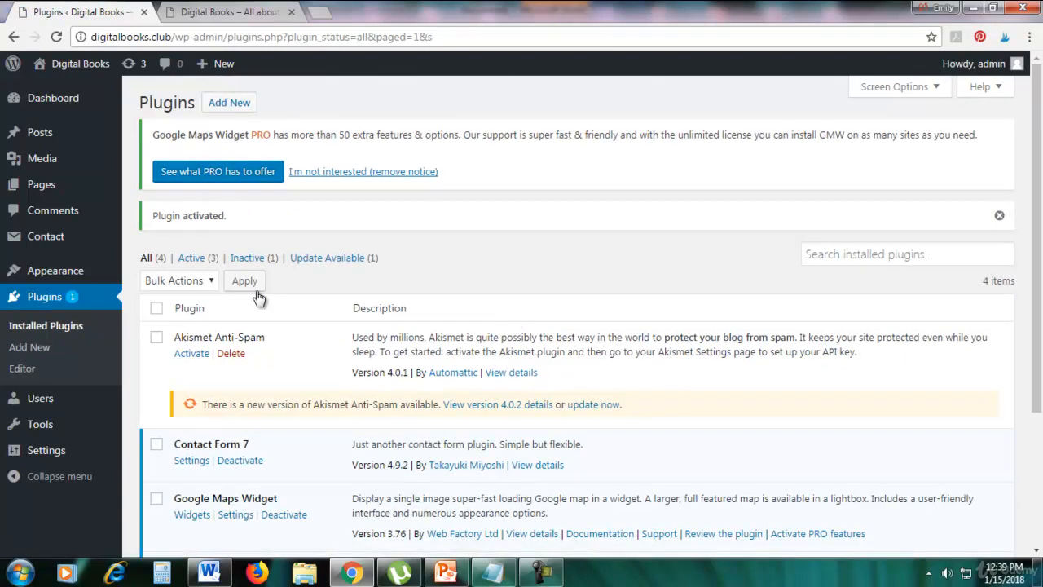
{"action": "mouse_move", "coordinate": [51, 276]}
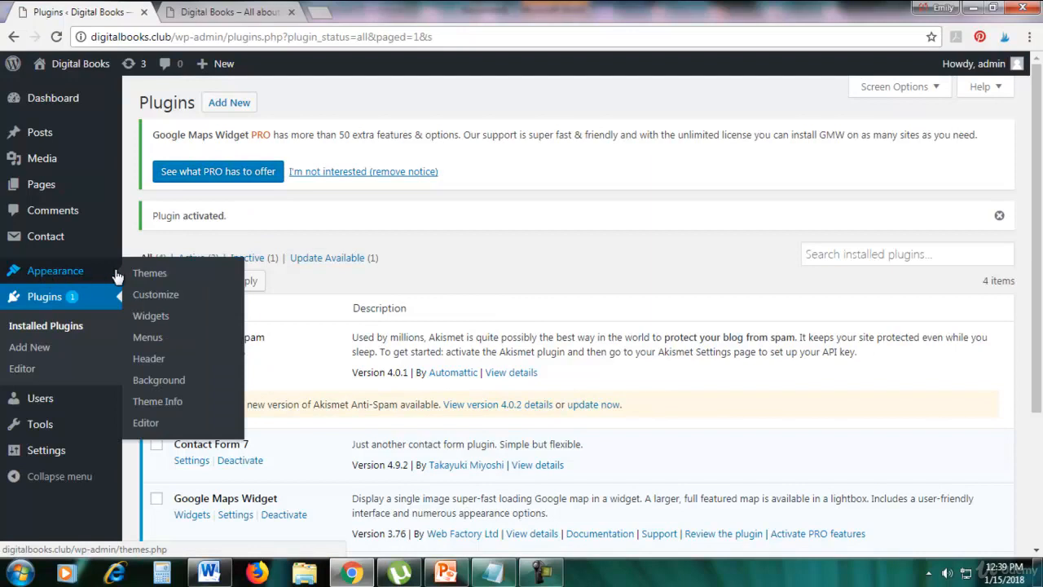
{"action": "left_click", "coordinate": [149, 316]}
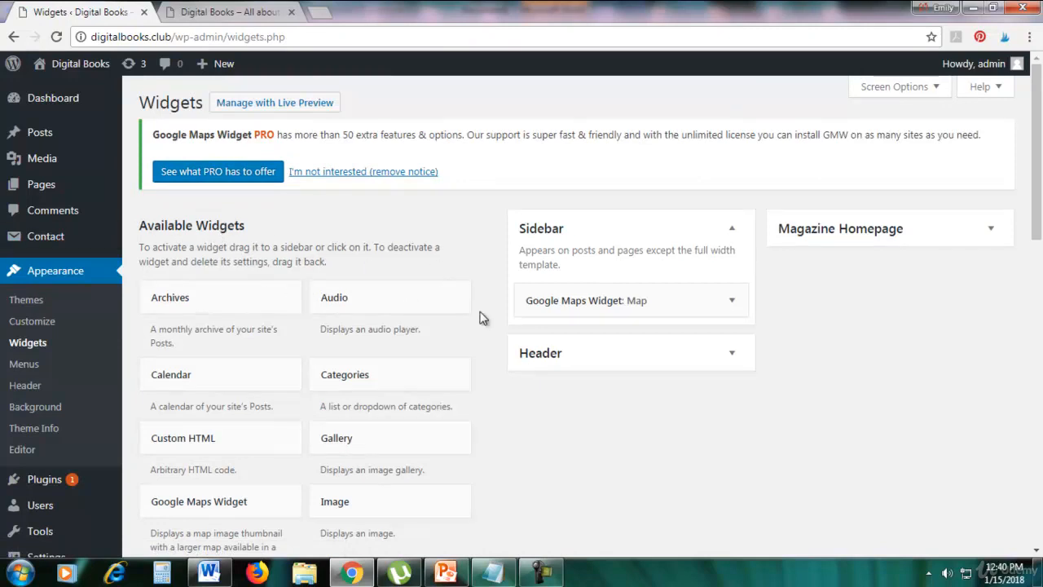
- Add the Social Icons by WPZOOM widget above the map in the Sidebar area, with the description "Follow us on Facebook"
{"action": "scroll", "coordinate": [487, 363], "scroll_direction": "down", "scroll_amount": 5}
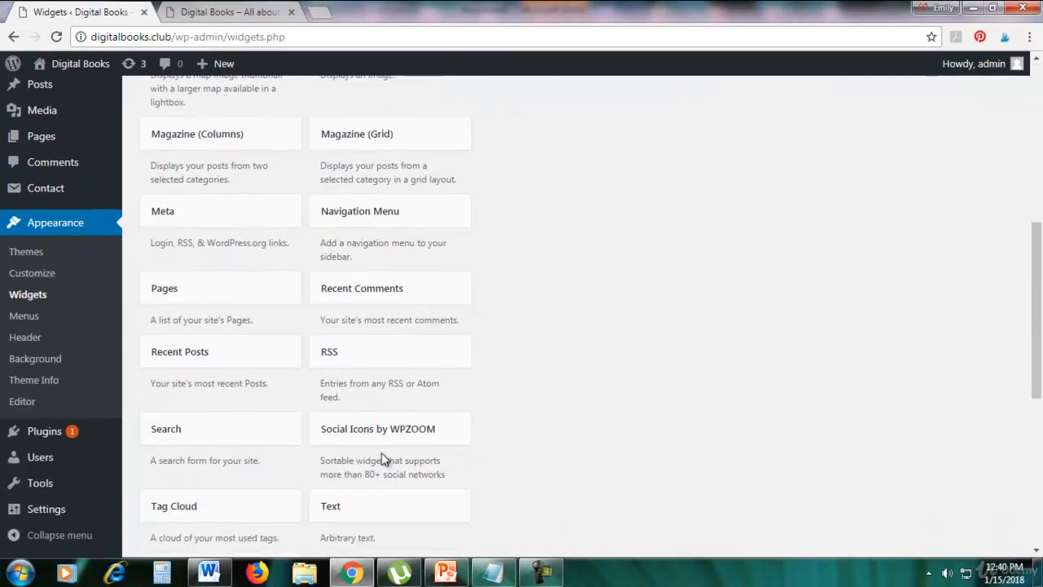
{"action": "scroll", "coordinate": [559, 435], "scroll_direction": "down", "scroll_amount": 1}
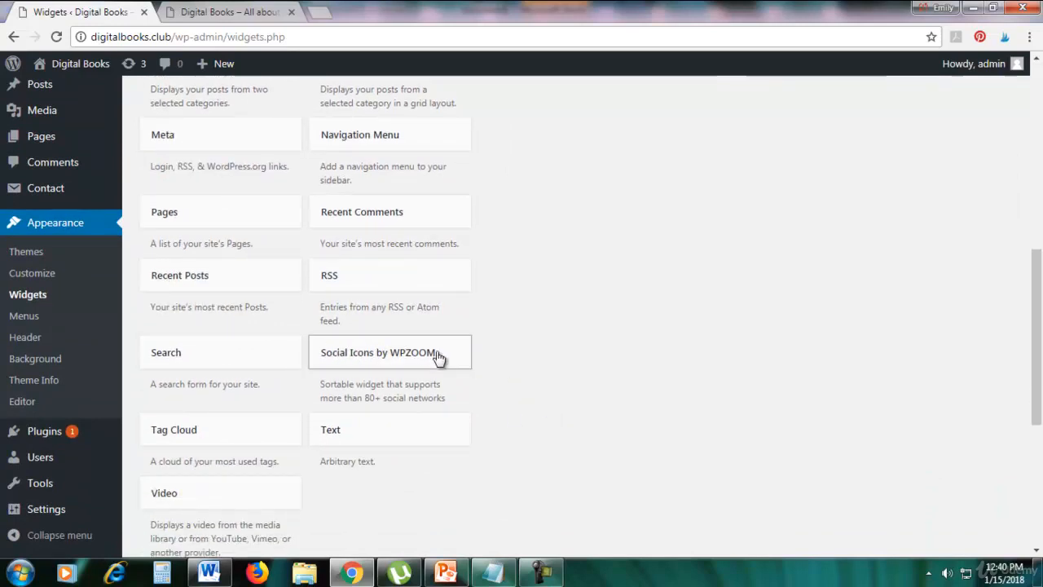
{"action": "left_click_drag", "start_coordinate": [439, 356], "coordinate": [638, 298]}
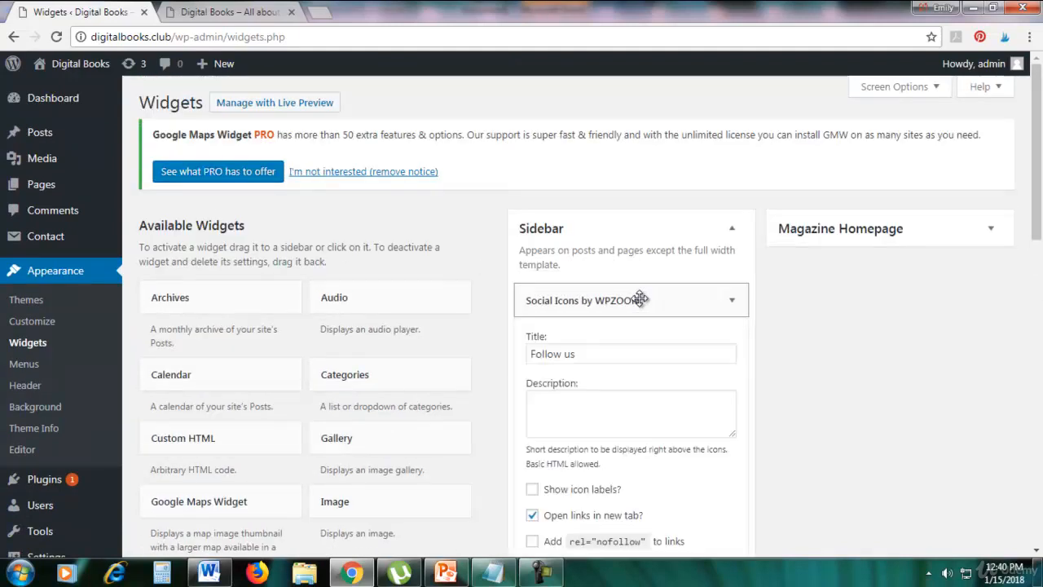
{"action": "scroll", "coordinate": [872, 331], "scroll_direction": "down", "scroll_amount": 2}
{"action": "left_click", "coordinate": [593, 202]}
{"action": "left_click", "coordinate": [586, 266]}
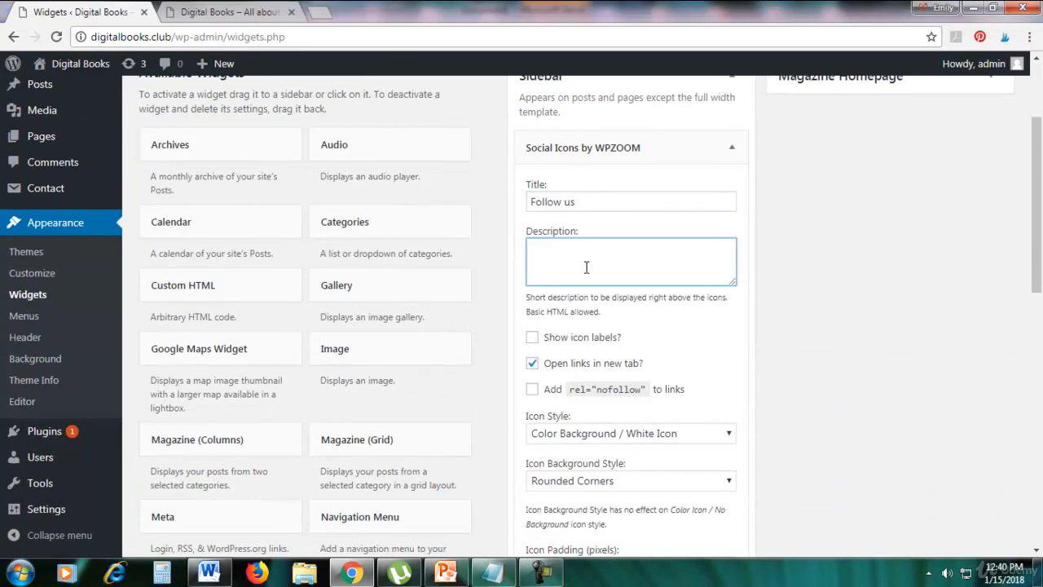
{"action": "type", "text": "Follow us"}
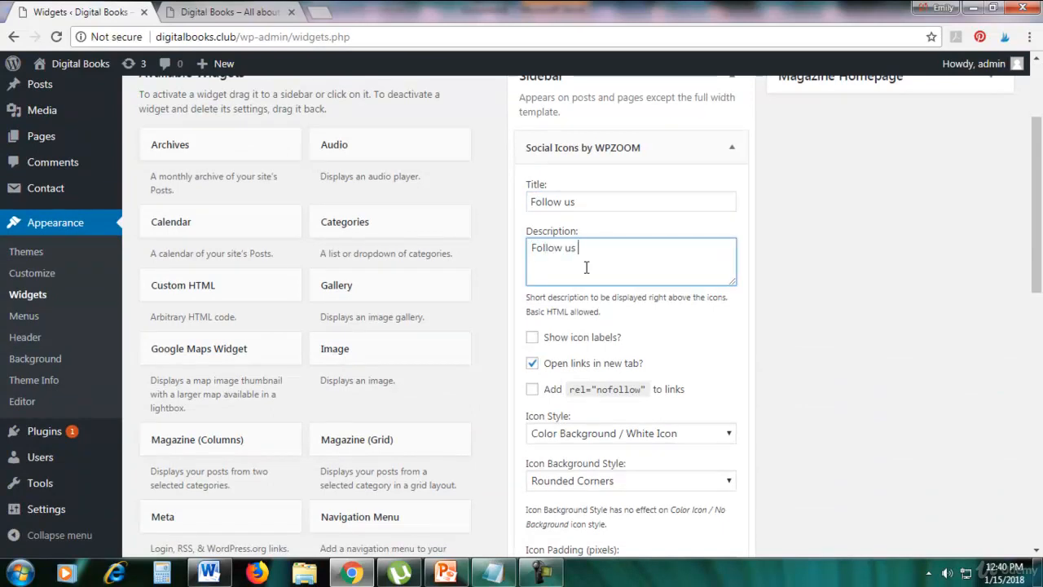
{"action": "type", "text": " on Facebook"}
- Choose the icon style Color Background / White Icon and set the icon background style to Round for the social icons
{"action": "scroll", "coordinate": [705, 295], "scroll_direction": "down", "scroll_amount": 1}
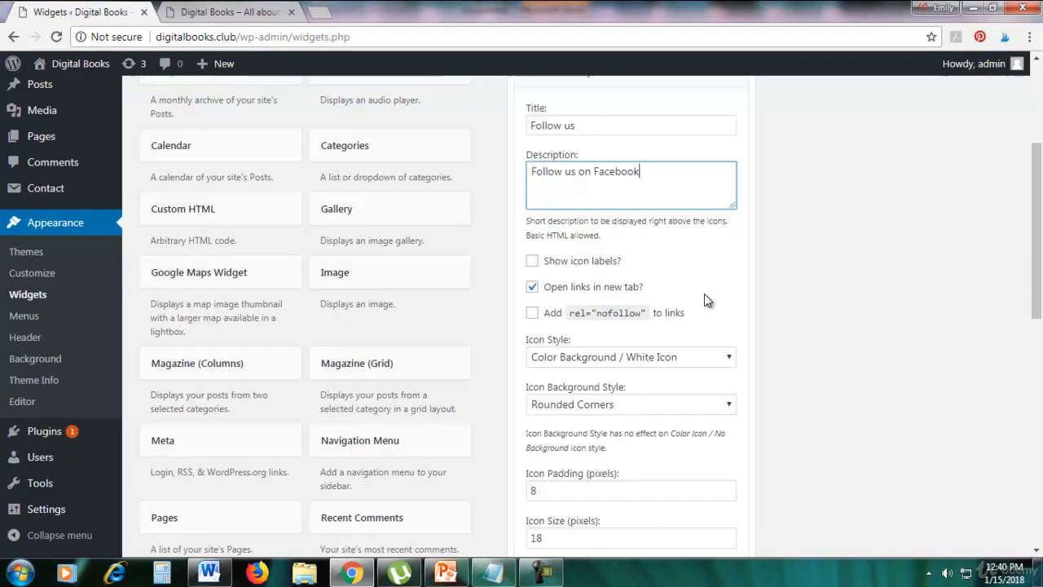
{"action": "scroll", "coordinate": [705, 294], "scroll_direction": "down", "scroll_amount": 1}
{"action": "left_click", "coordinate": [689, 284]}
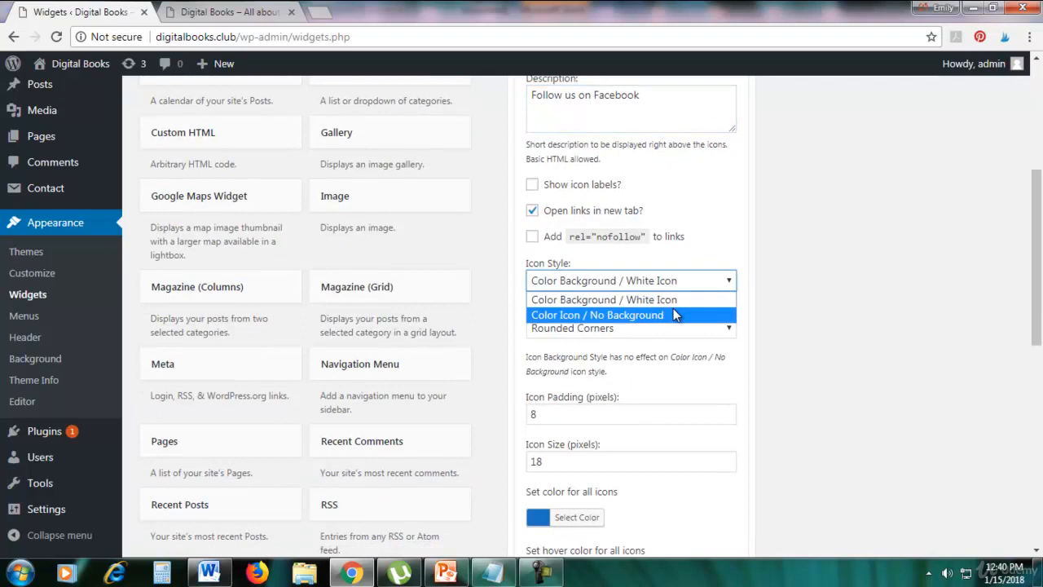
{"action": "left_click", "coordinate": [652, 299]}
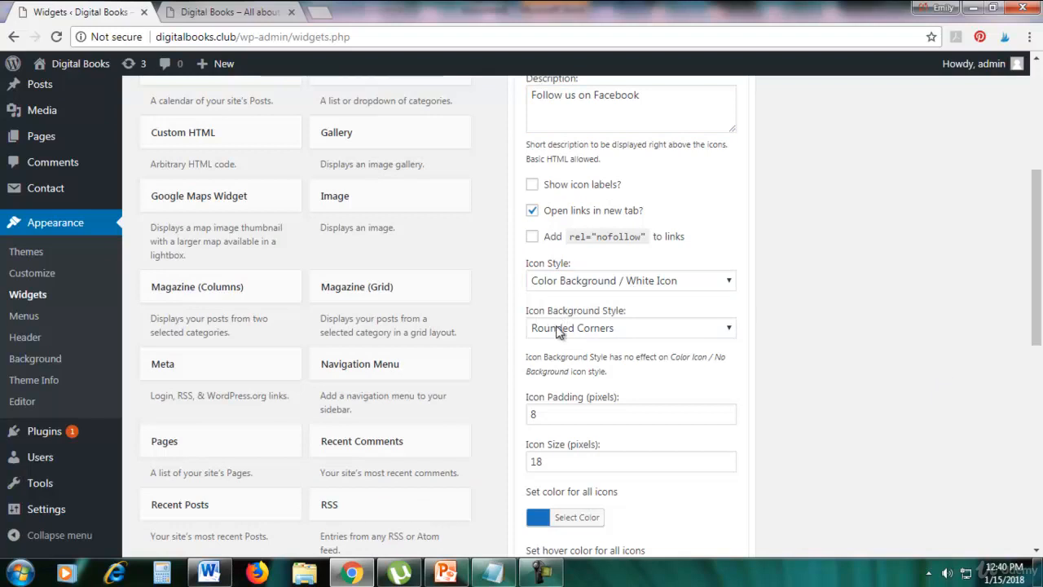
{"action": "left_click", "coordinate": [589, 331]}
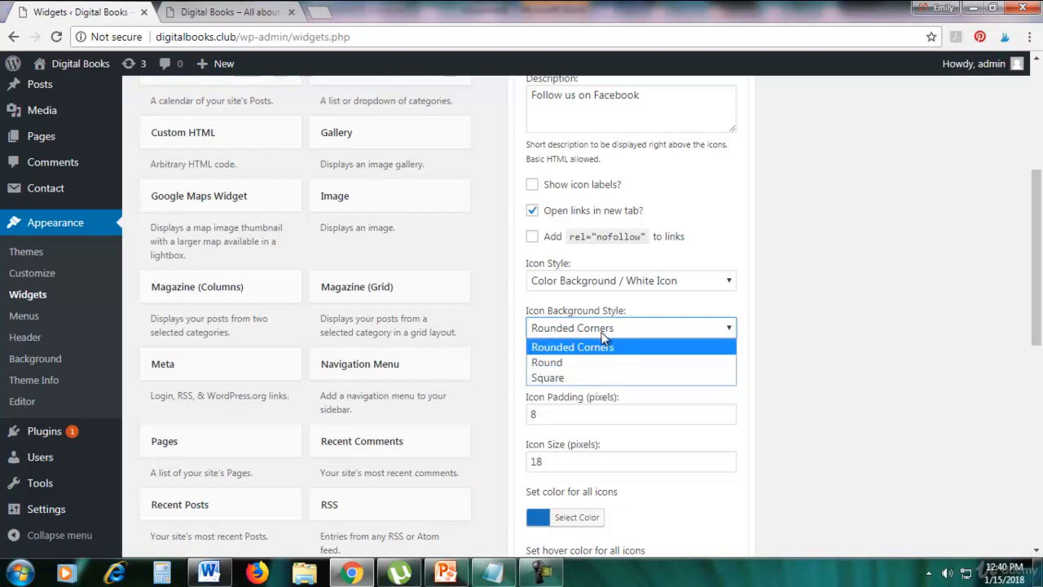
{"action": "left_click", "coordinate": [602, 363]}
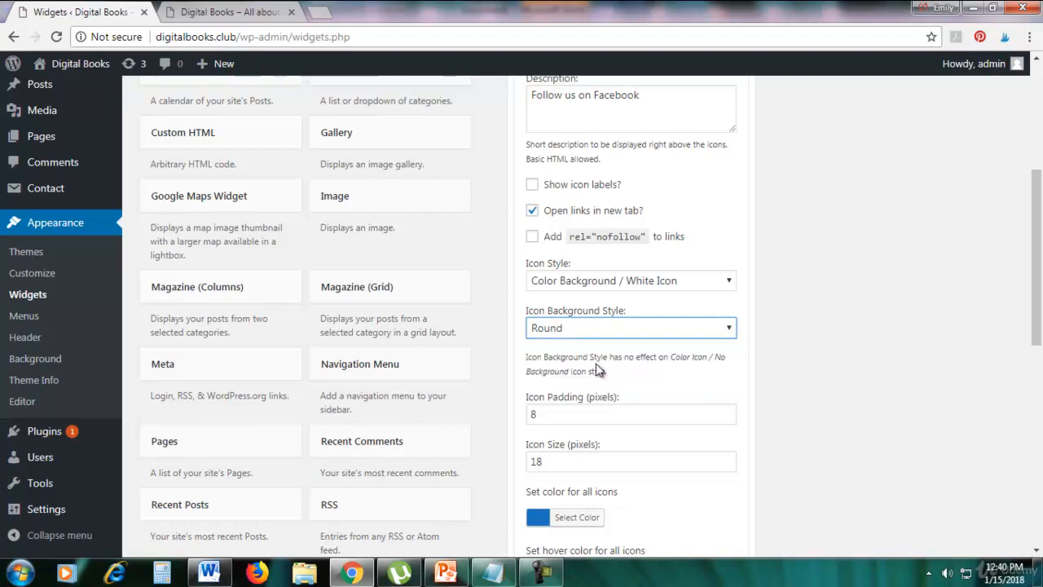
{"action": "scroll", "coordinate": [887, 345], "scroll_direction": "down", "scroll_amount": 2}
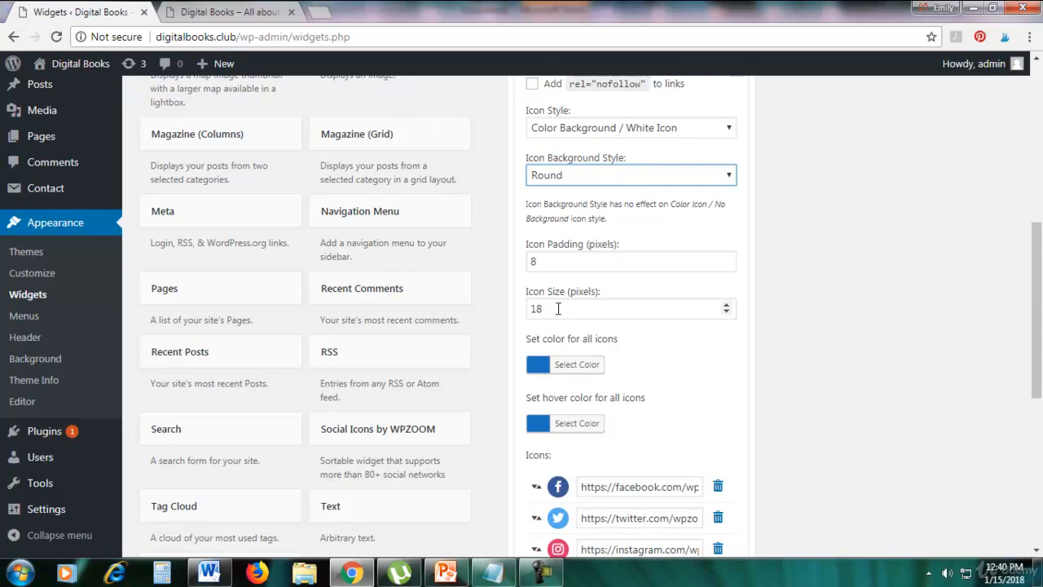
{"action": "scroll", "coordinate": [558, 308], "scroll_direction": "down", "scroll_amount": 3}
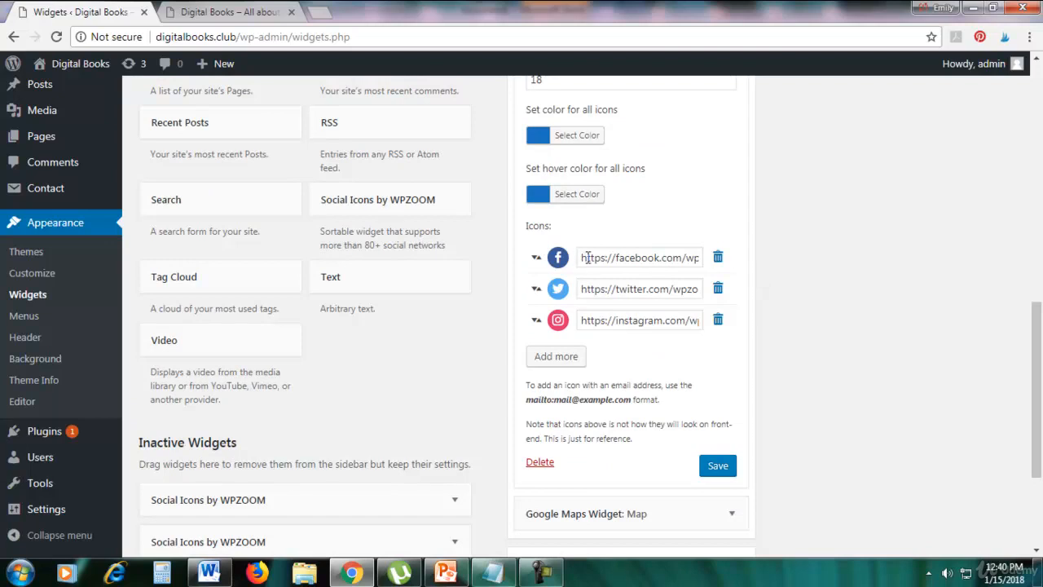
- Replace the Facebook icon's link with the address of the account owner's profile page, copied from Facebook in a new browser tab
{"action": "triple_click", "coordinate": [583, 257]}
{"action": "left_click", "coordinate": [597, 257]}
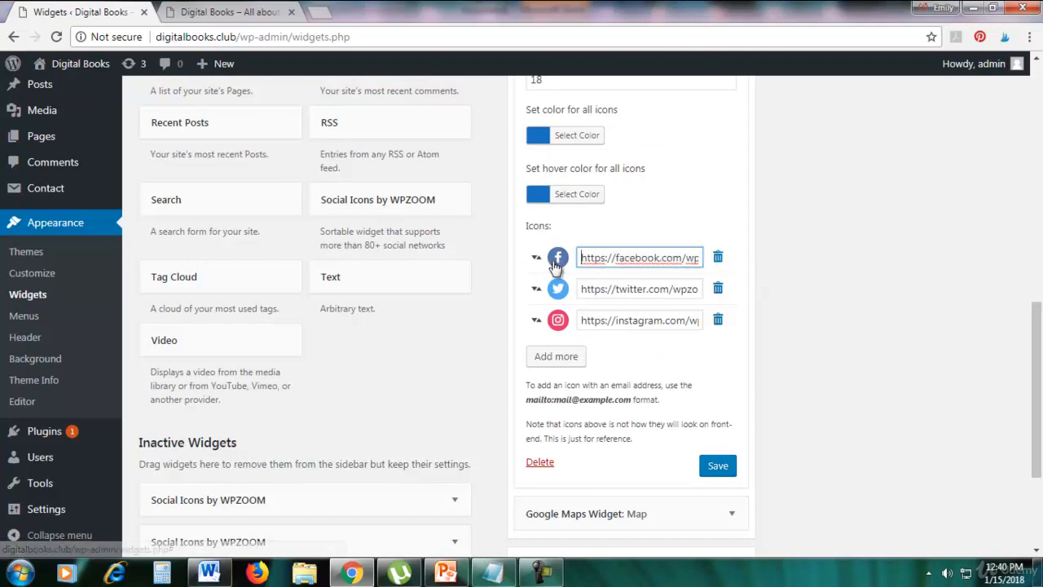
{"action": "triple_click", "coordinate": [597, 258]}
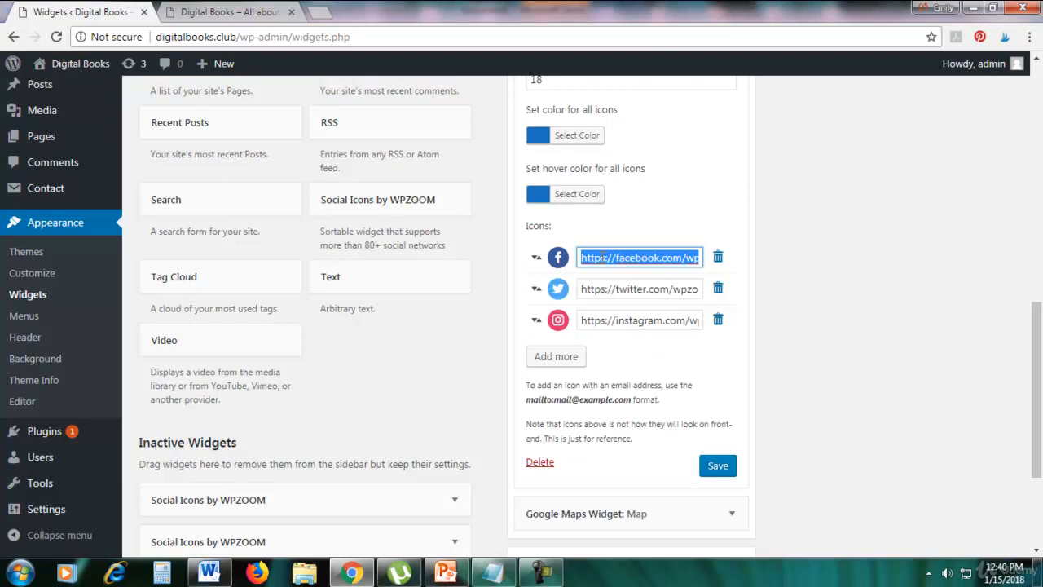
{"action": "left_click", "coordinate": [320, 12]}
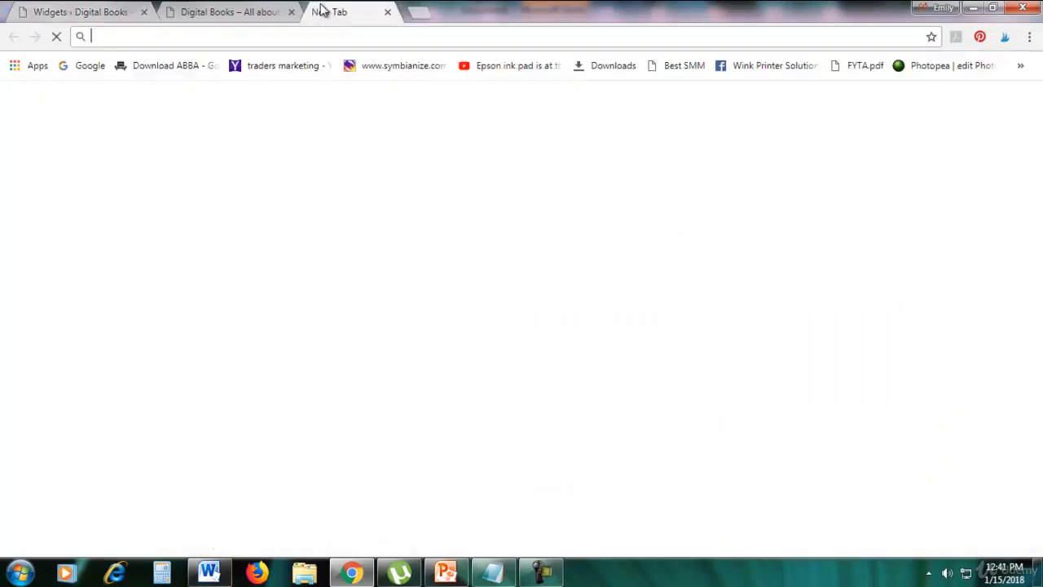
{"action": "type", "text": "fac"}
{"action": "key", "text": "Return"}
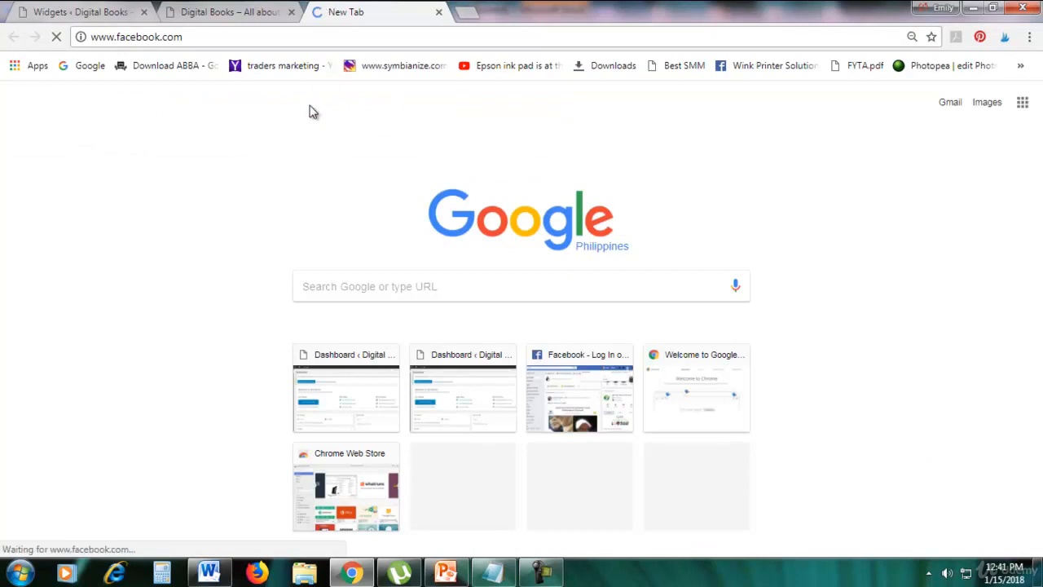
{"action": "left_click", "coordinate": [711, 70]}
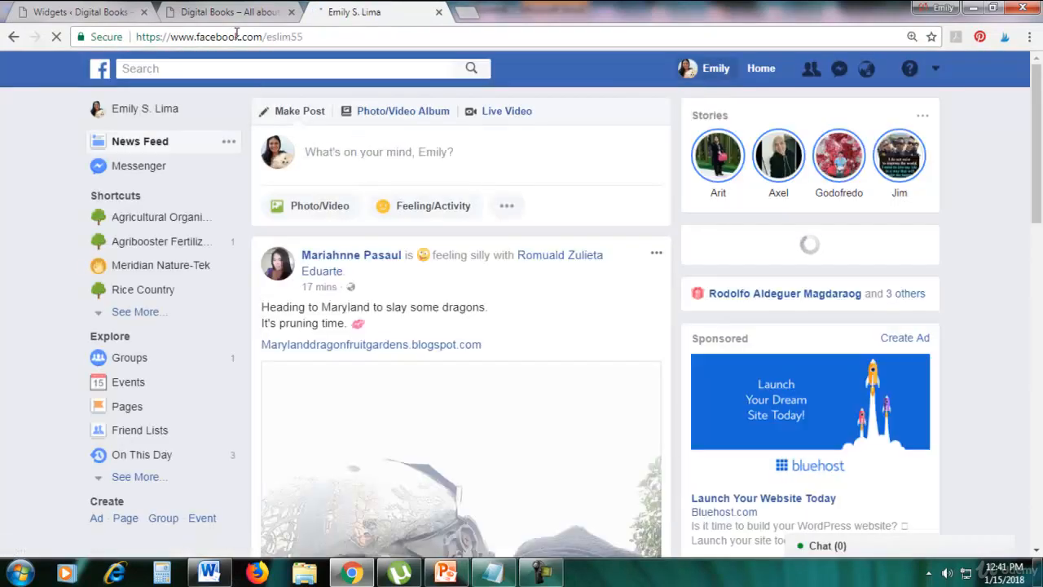
{"action": "left_click", "coordinate": [244, 37]}
{"action": "key", "text": "ctrl+c"}
{"action": "left_click", "coordinate": [82, 10]}
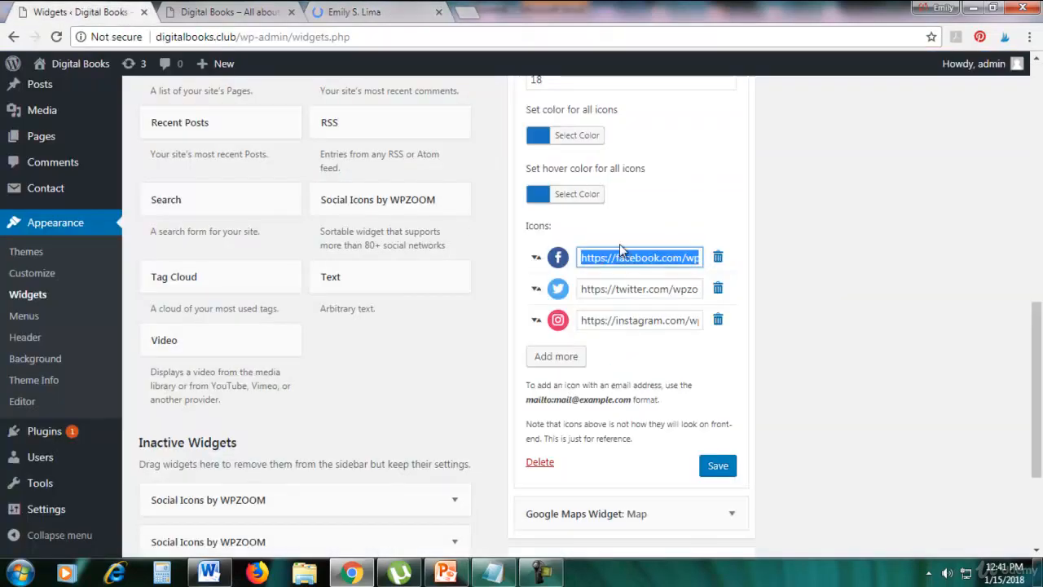
{"action": "key", "text": "ctrl+v"}
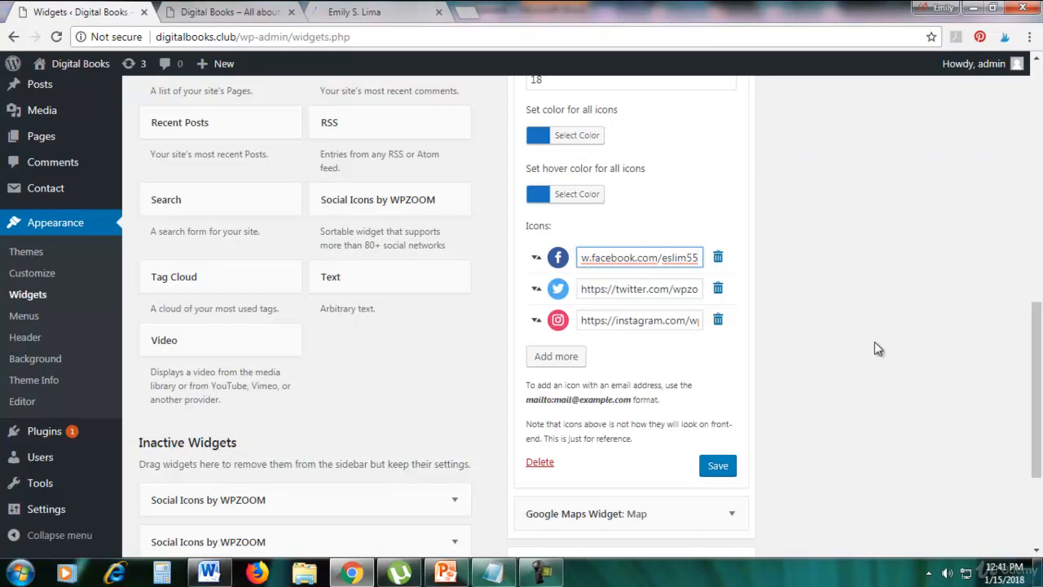
{"action": "left_click", "coordinate": [559, 359]}
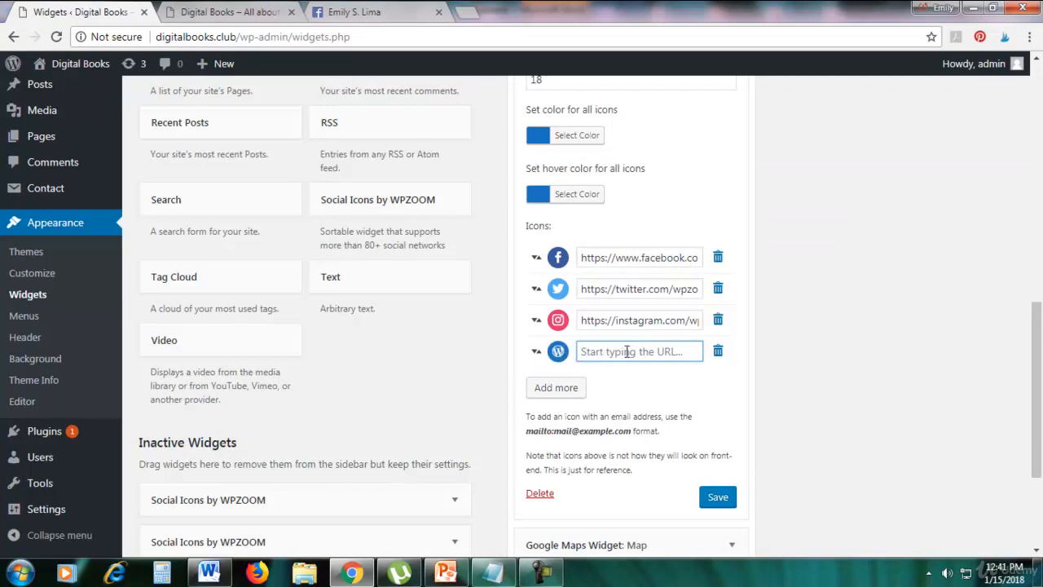
{"action": "left_click", "coordinate": [233, 12]}
{"action": "left_click", "coordinate": [213, 35]}
{"action": "right_click", "coordinate": [214, 36]}
{"action": "left_click", "coordinate": [236, 89]}
{"action": "left_click", "coordinate": [80, 12]}
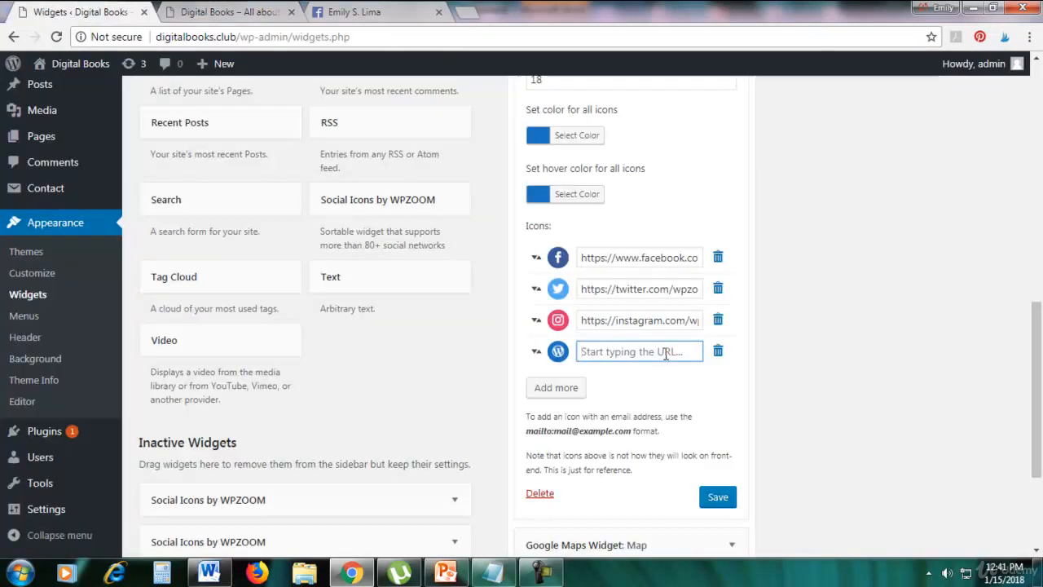
{"action": "key", "text": "ctrl+v"}
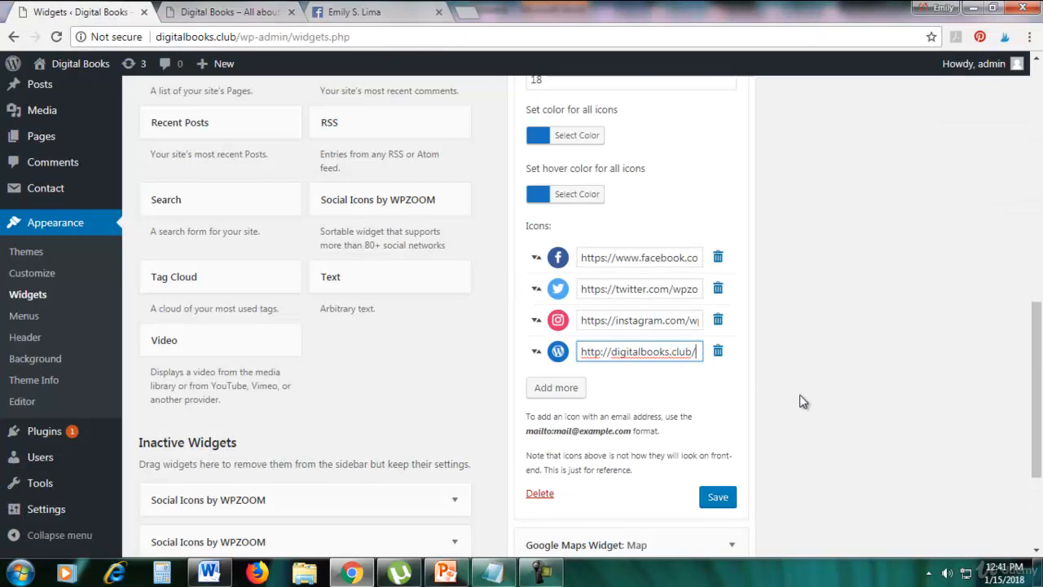
{"action": "left_click", "coordinate": [725, 502]}
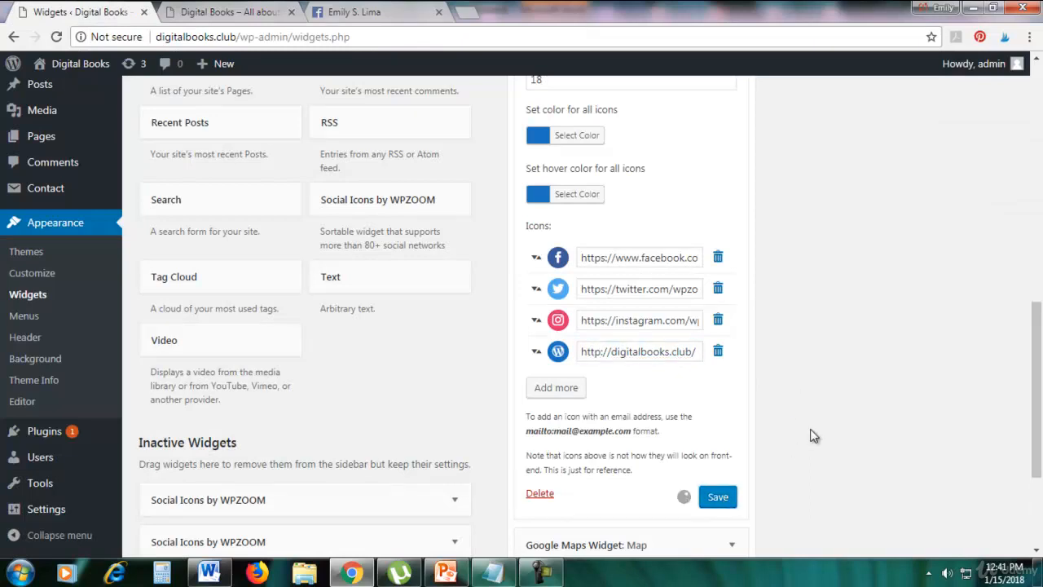
- Reload the site's front page and check the social icons in the sidebar
{"action": "left_click", "coordinate": [235, 12]}
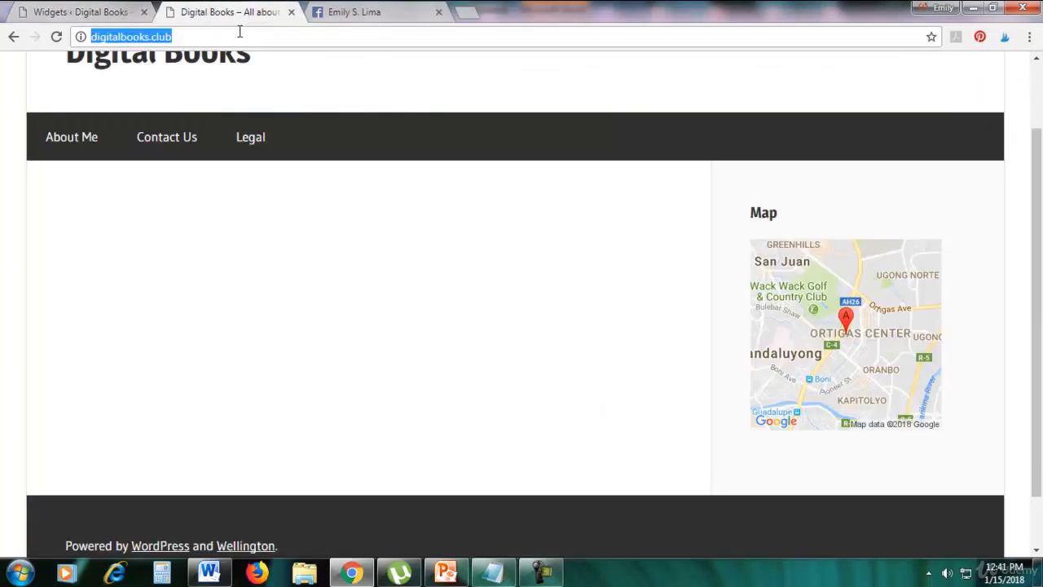
{"action": "left_click", "coordinate": [239, 31]}
{"action": "key", "text": "Return"}
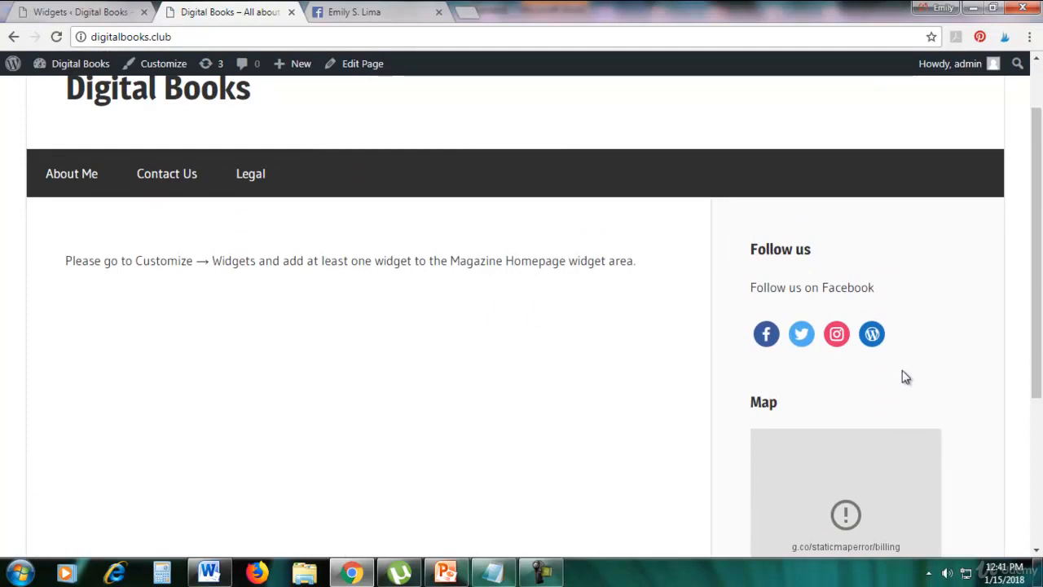
{"action": "scroll", "coordinate": [550, 342], "scroll_direction": "up", "scroll_amount": 1}
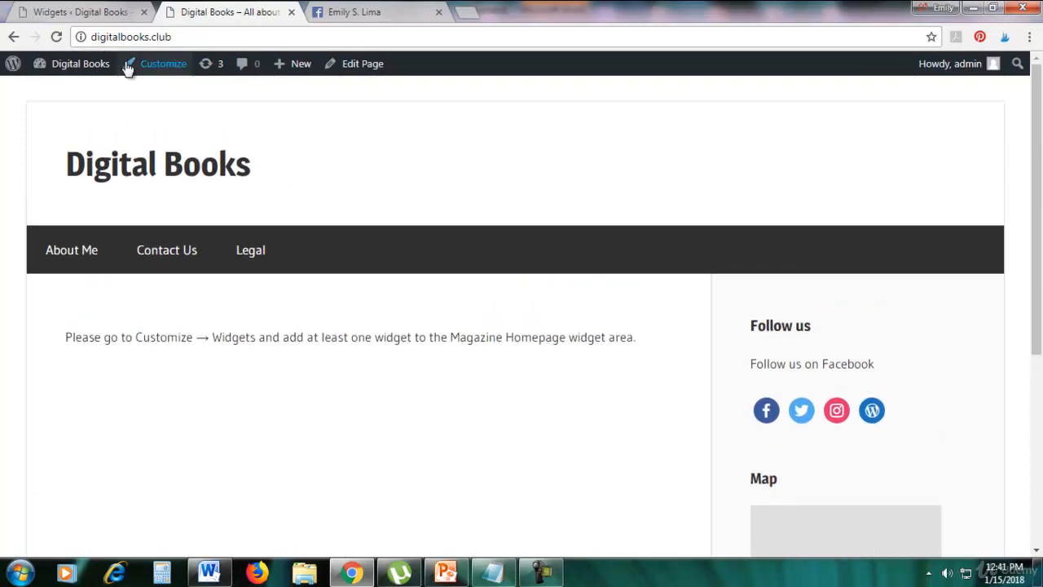
- Return to the WordPress dashboard, open the list of installed plugins and look through its entries
{"action": "left_click", "coordinate": [92, 20]}
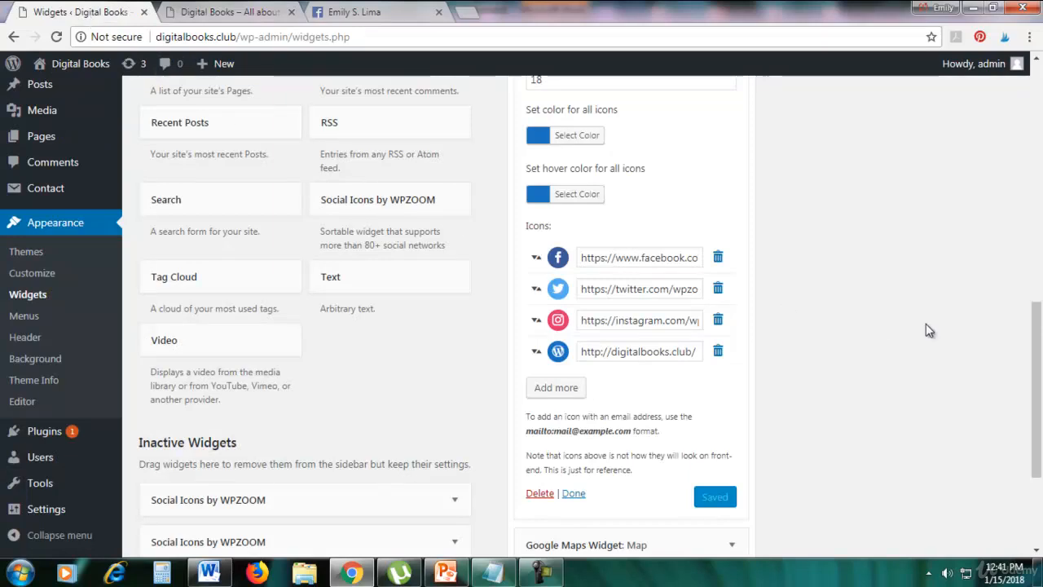
{"action": "scroll", "coordinate": [913, 327], "scroll_direction": "up", "scroll_amount": 2}
{"action": "scroll", "coordinate": [904, 330], "scroll_direction": "down", "scroll_amount": 2}
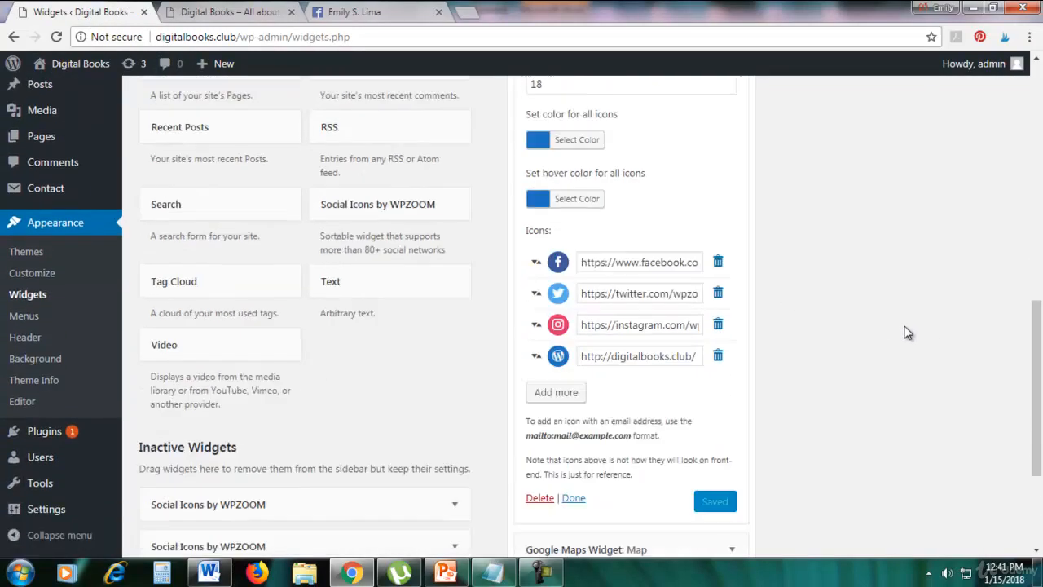
{"action": "mouse_move", "coordinate": [43, 444]}
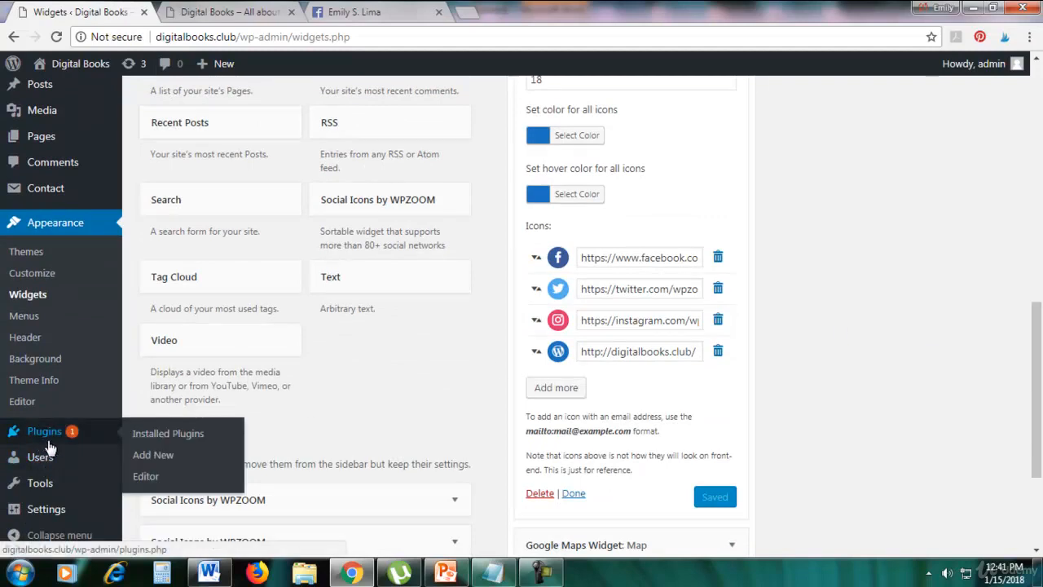
{"action": "left_click", "coordinate": [143, 437]}
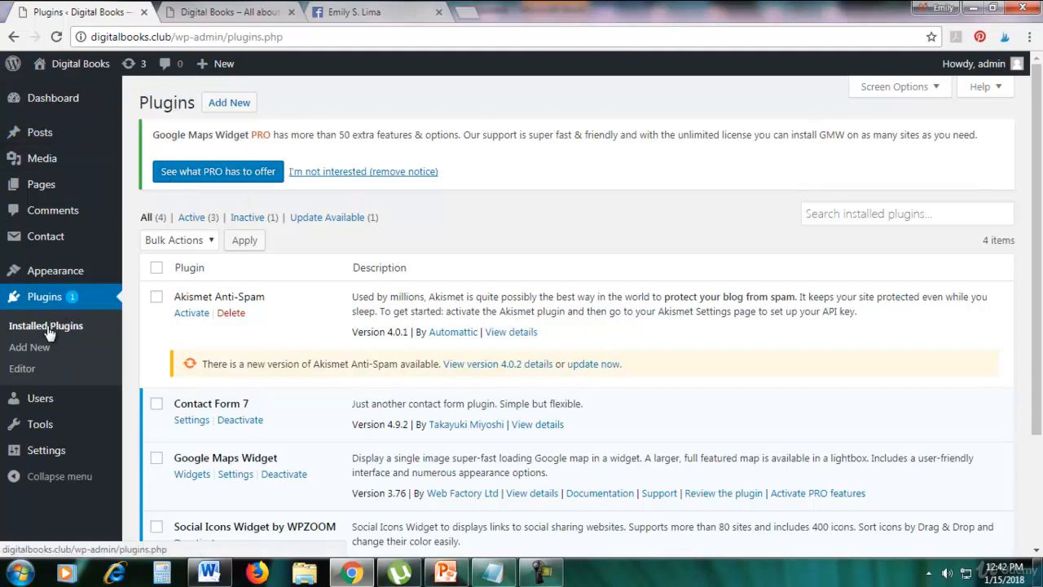
{"action": "scroll", "coordinate": [861, 325], "scroll_direction": "down", "scroll_amount": 1}
{"action": "scroll", "coordinate": [862, 329], "scroll_direction": "down", "scroll_amount": 1}
{"action": "scroll", "coordinate": [888, 486], "scroll_direction": "up", "scroll_amount": 1}
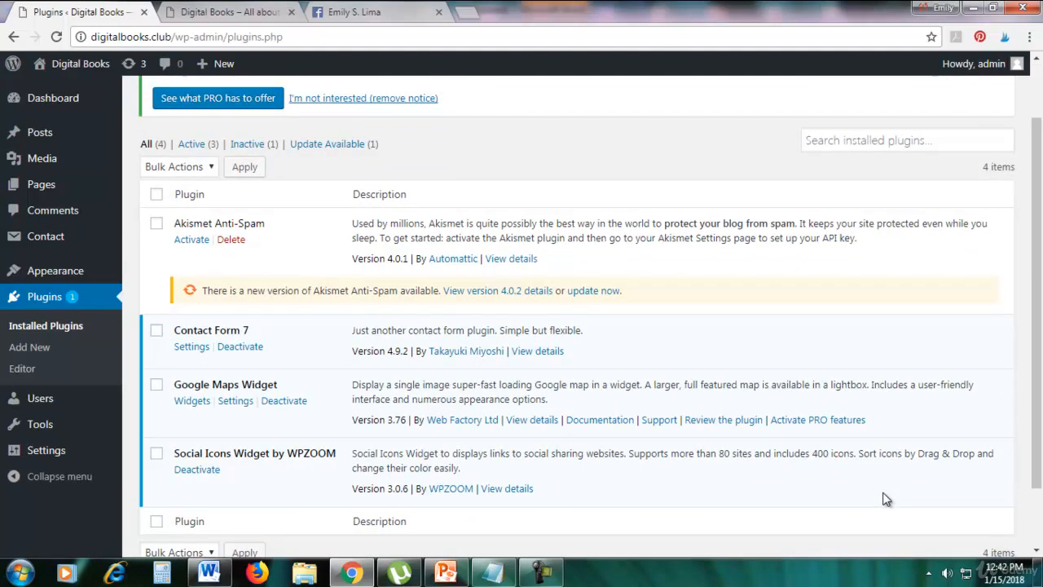
{"action": "scroll", "coordinate": [824, 494], "scroll_direction": "down", "scroll_amount": 1}
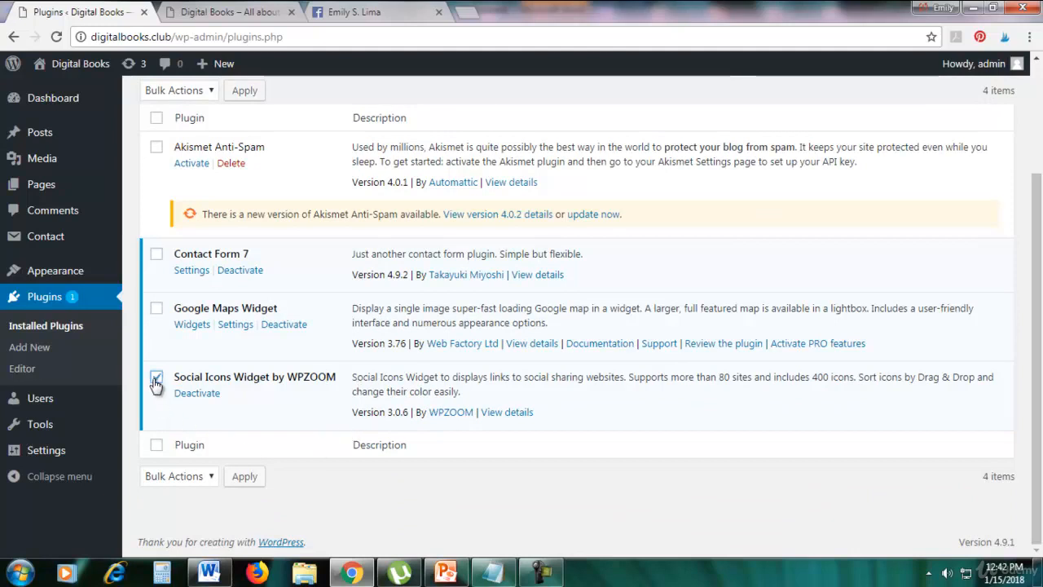
- Deactivate the Social Icons Widget by WPZOOM plugin, reload the site's front page and check its sidebar
{"action": "left_click", "coordinate": [200, 399]}
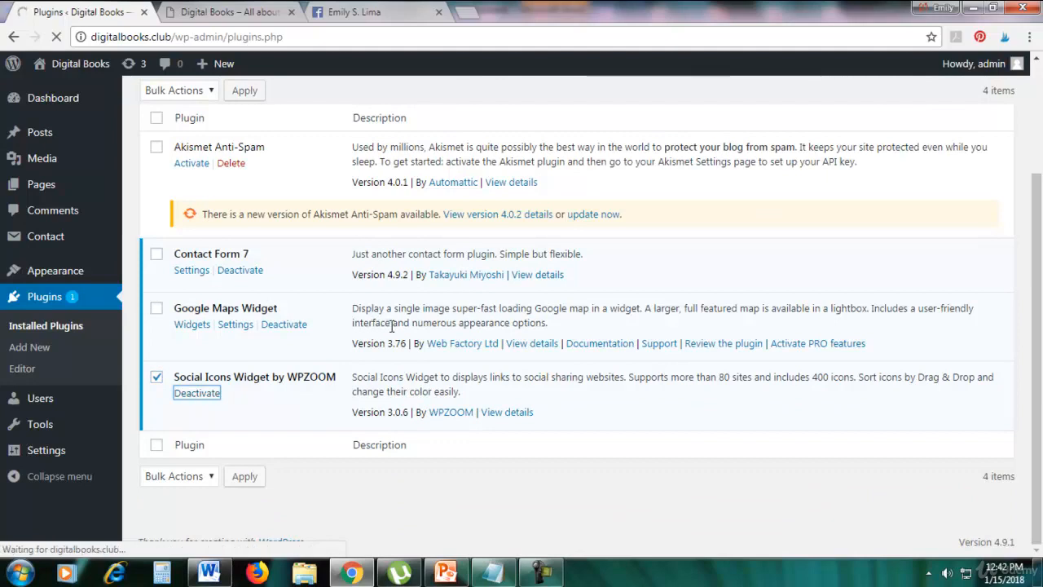
{"action": "scroll", "coordinate": [438, 381], "scroll_direction": "down", "scroll_amount": 2}
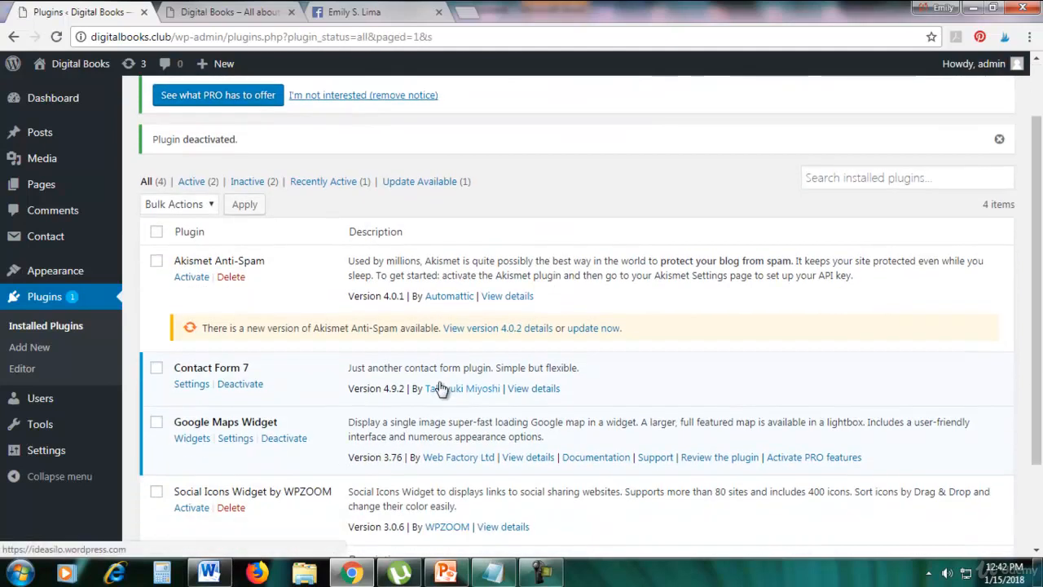
{"action": "left_click", "coordinate": [233, 14]}
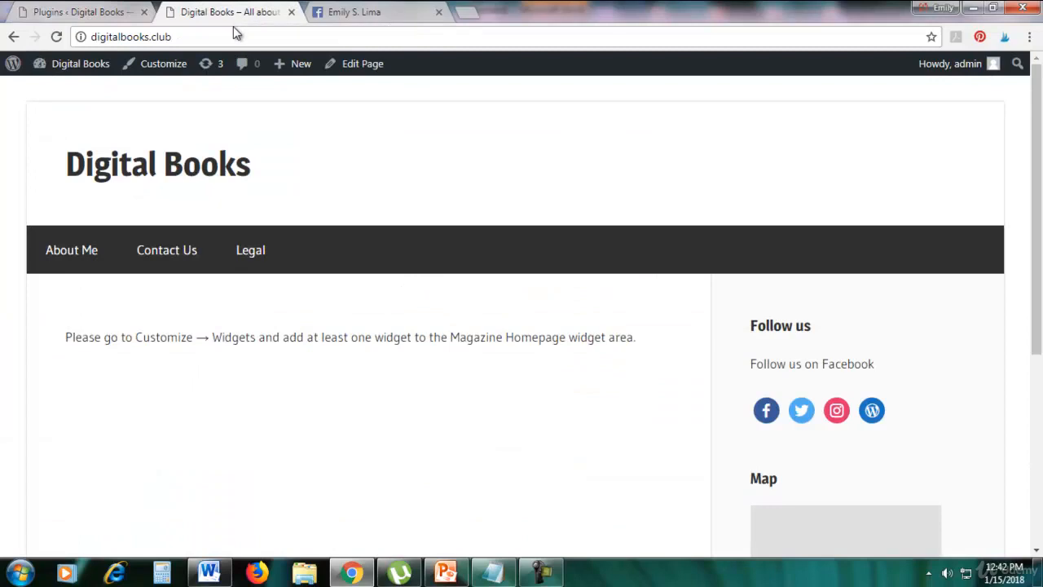
{"action": "left_click", "coordinate": [234, 36]}
{"action": "key", "text": "Return"}
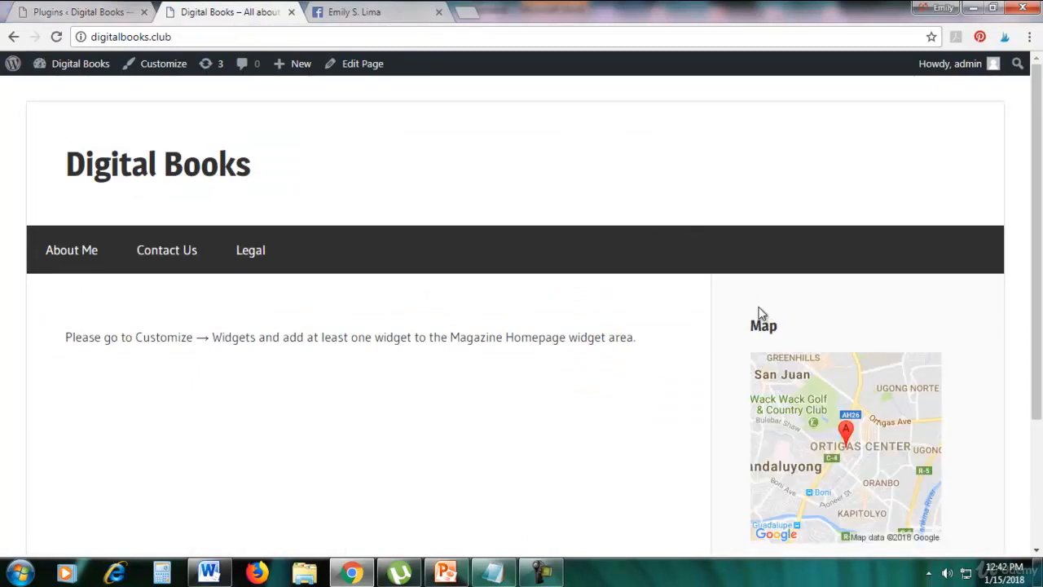
{"action": "scroll", "coordinate": [753, 301], "scroll_direction": "down", "scroll_amount": 3}
{"action": "scroll", "coordinate": [752, 210], "scroll_direction": "up", "scroll_amount": 3}
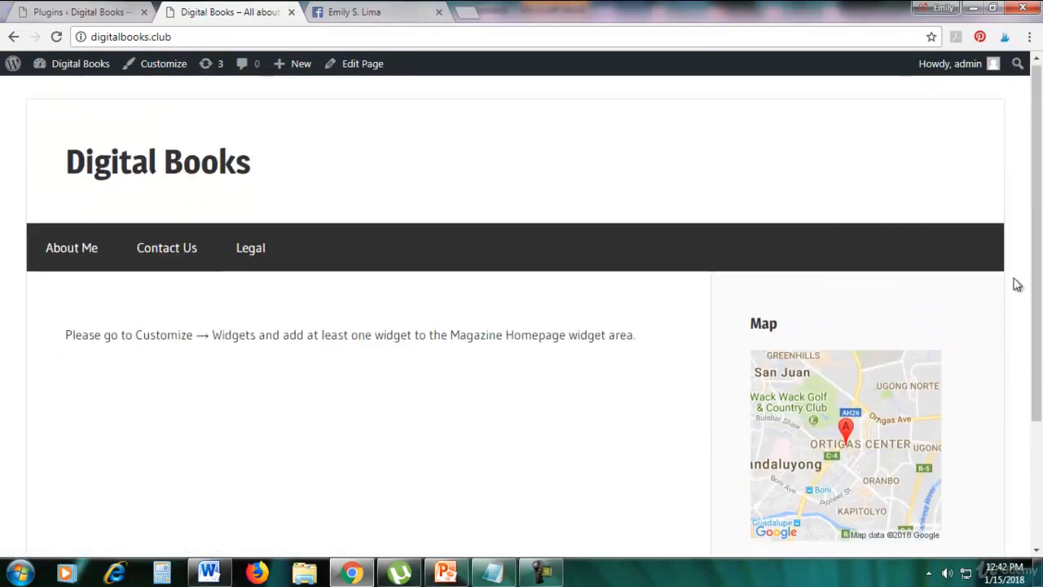
{"action": "scroll", "coordinate": [650, 227], "scroll_direction": "down", "scroll_amount": 3}
{"action": "scroll", "coordinate": [666, 269], "scroll_direction": "up", "scroll_amount": 5}
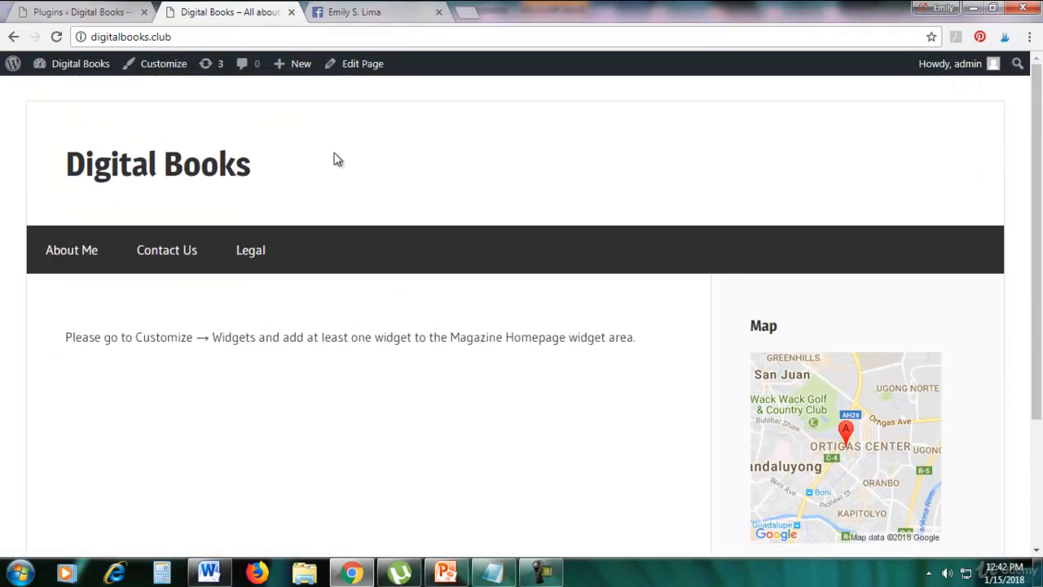
- Activate the Social Icons Widget by WPZOOM plugin again and reload the front page to check the sidebar icons
{"action": "left_click", "coordinate": [77, 12]}
{"action": "scroll", "coordinate": [623, 296], "scroll_direction": "down", "scroll_amount": 1}
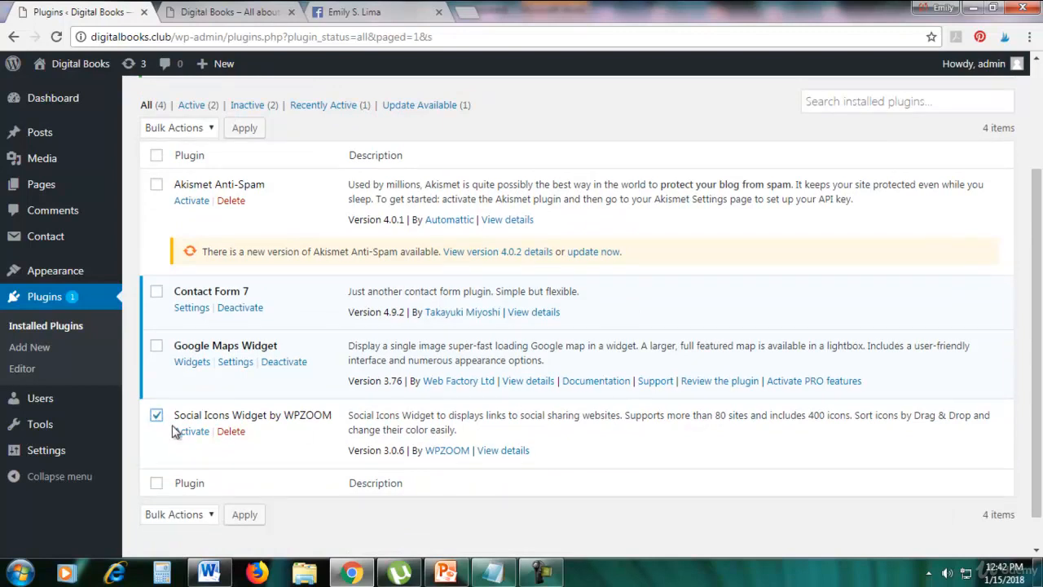
{"action": "left_click", "coordinate": [190, 432]}
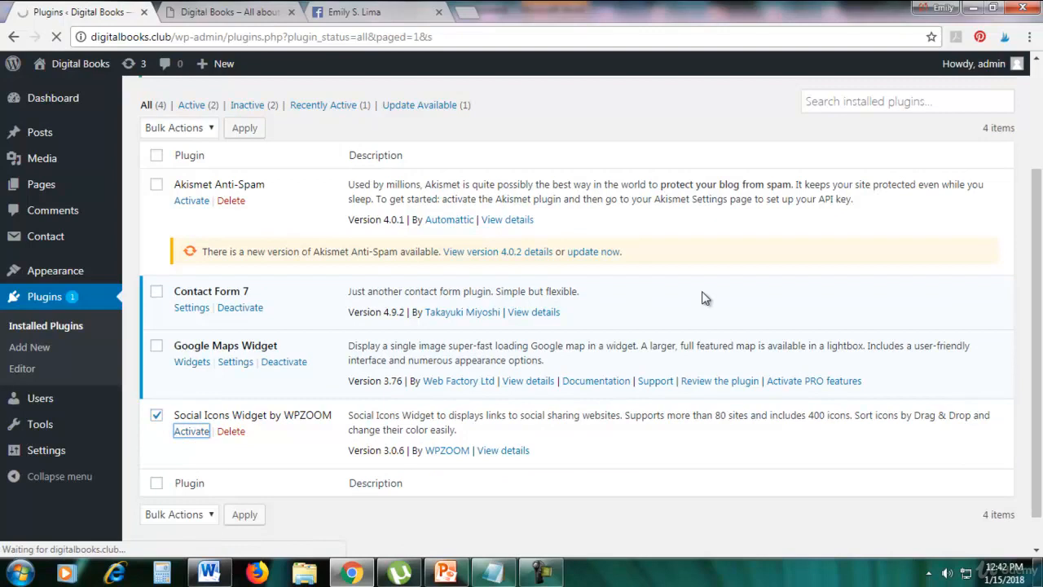
{"action": "left_click", "coordinate": [244, 12]}
{"action": "left_click", "coordinate": [246, 30]}
{"action": "key", "text": "Return"}
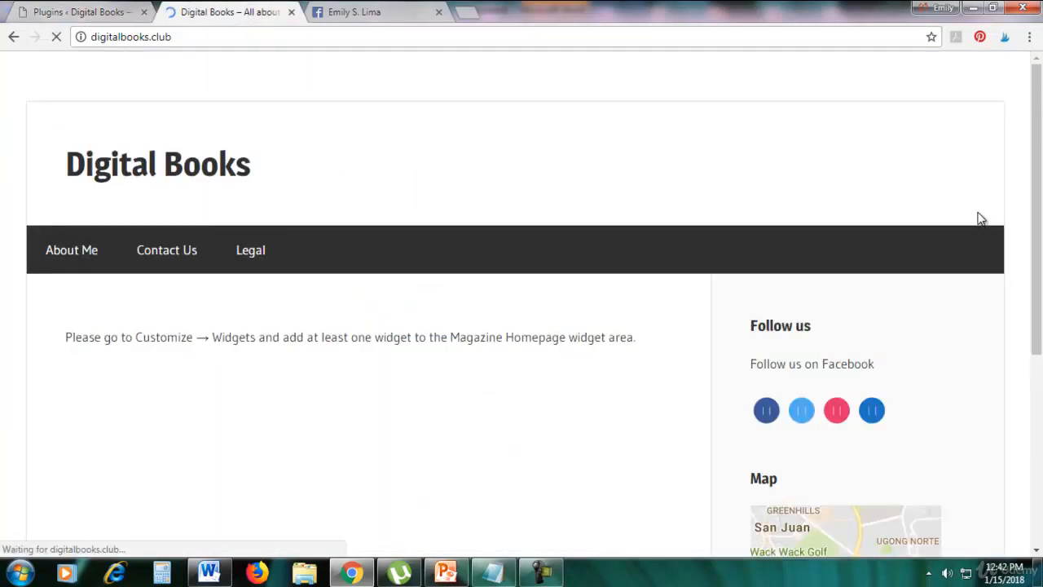
{"action": "scroll", "coordinate": [978, 216], "scroll_direction": "down", "scroll_amount": 3}
{"action": "scroll", "coordinate": [813, 208], "scroll_direction": "up", "scroll_amount": 2}
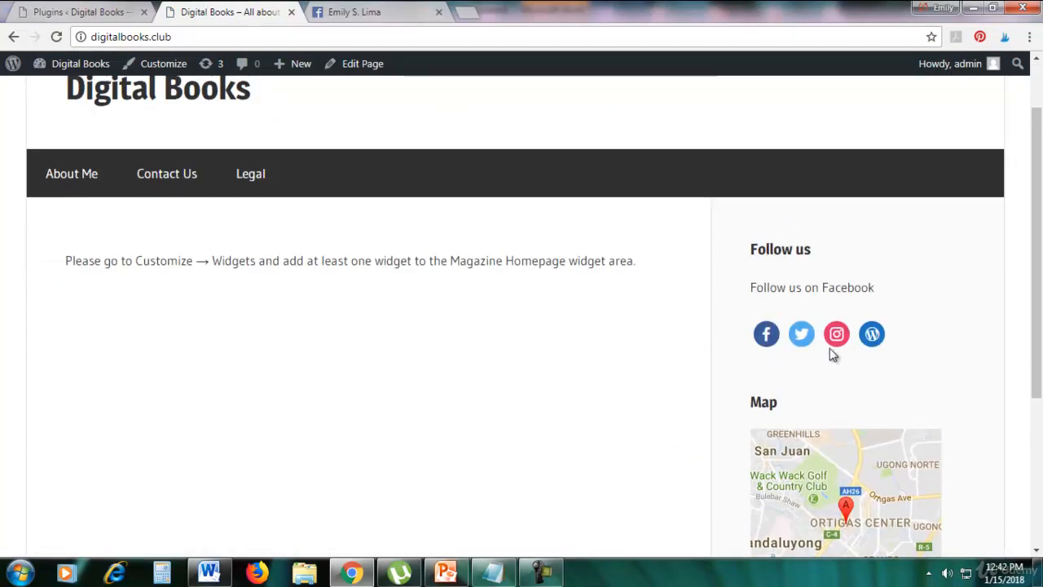
- Deactivate the Social Icons Widget by WPZOOM plugin from the installed plugins list and delete it
{"action": "left_click", "coordinate": [81, 12]}
{"action": "scroll", "coordinate": [385, 298], "scroll_direction": "down", "scroll_amount": 1}
{"action": "scroll", "coordinate": [384, 299], "scroll_direction": "down", "scroll_amount": 3}
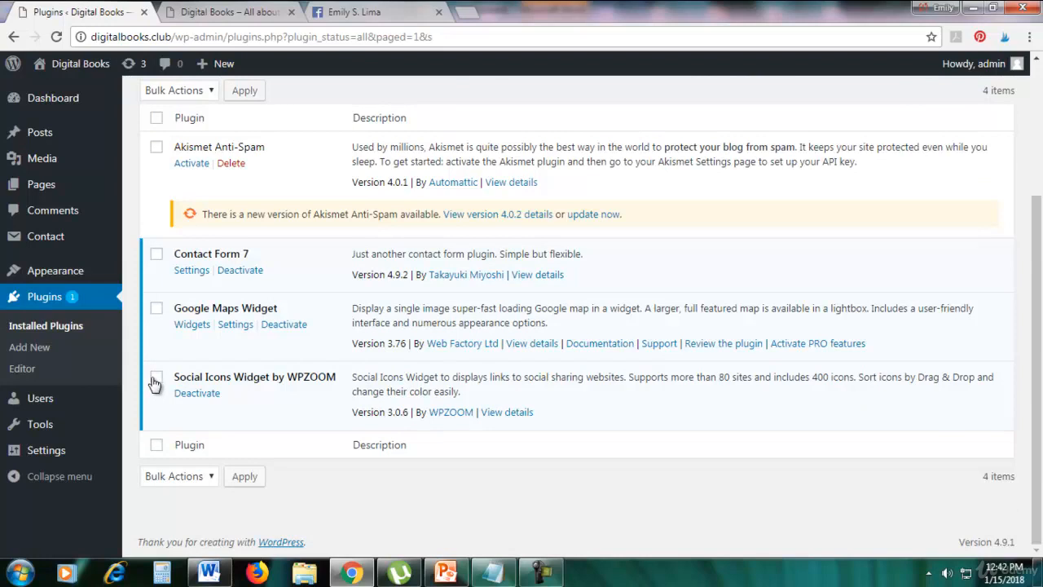
{"action": "left_click", "coordinate": [189, 393]}
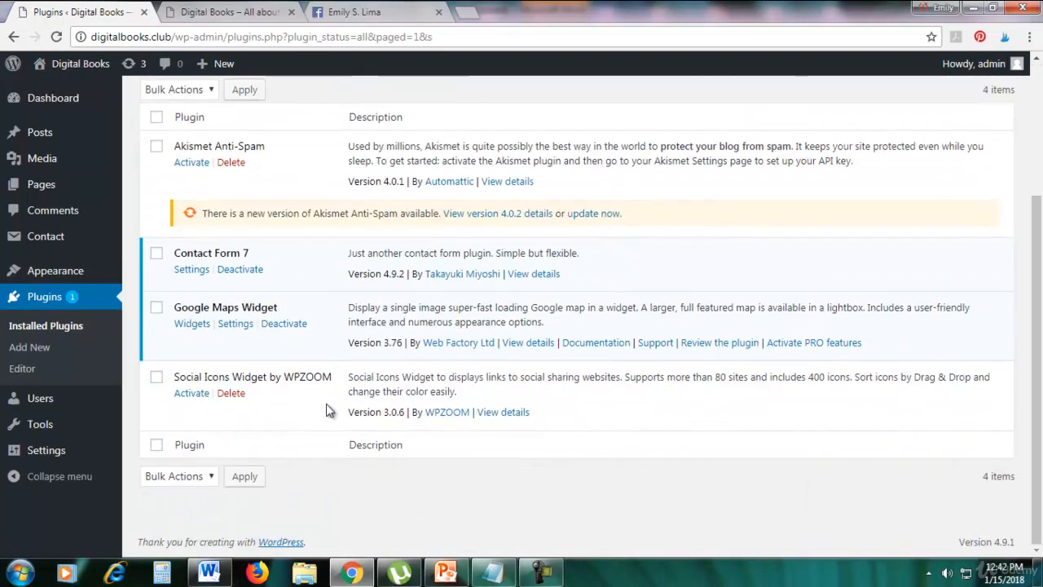
{"action": "left_click", "coordinate": [156, 379]}
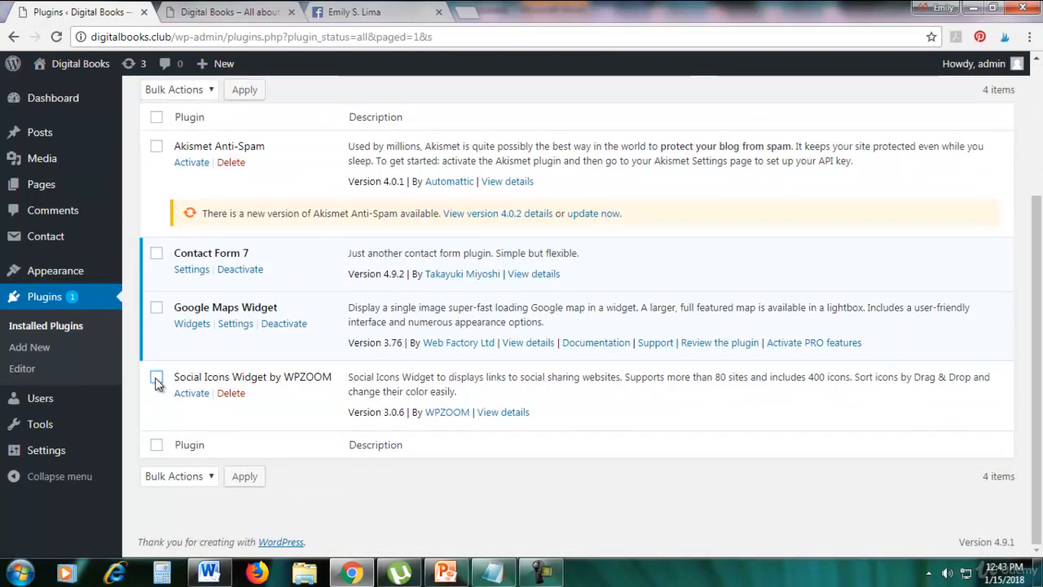
{"action": "left_click", "coordinate": [231, 393]}
{"action": "left_click", "coordinate": [582, 133]}
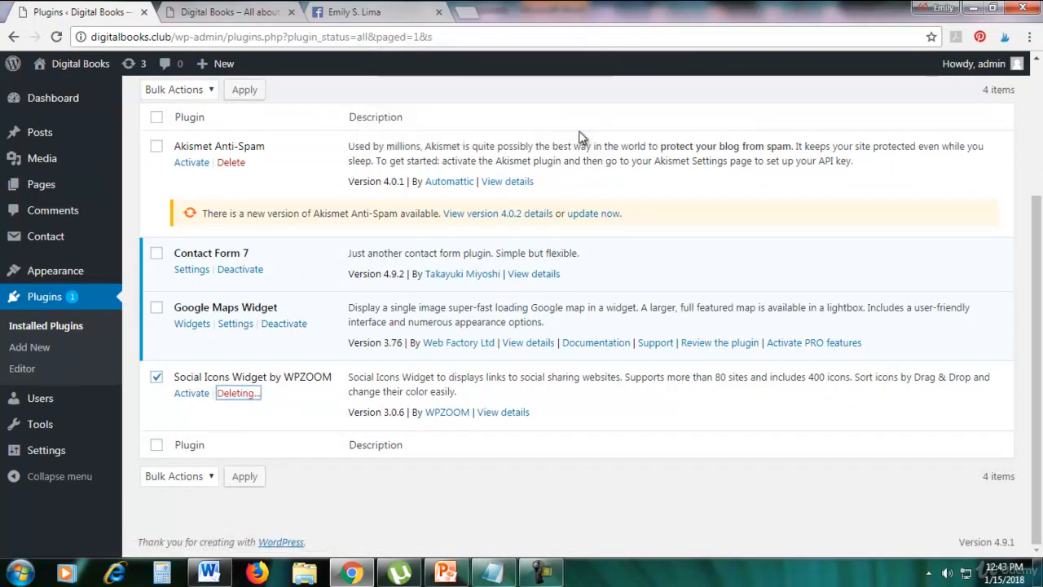
{"action": "scroll", "coordinate": [676, 285], "scroll_direction": "up", "scroll_amount": 1}
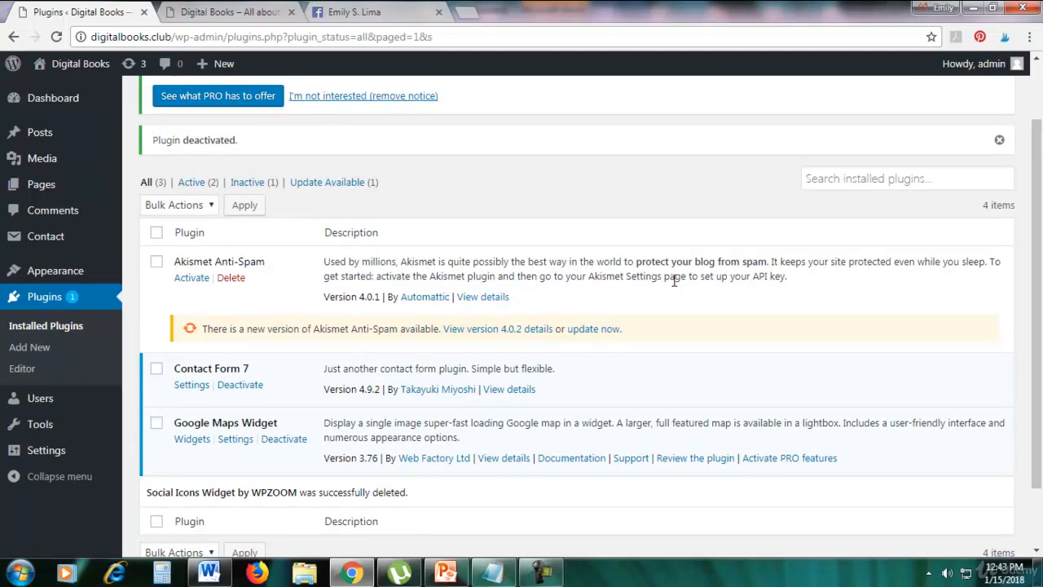
- Search for new plugins with the keyword "social icons widget" and install Social Icons Widget by WPZOOM again
{"action": "scroll", "coordinate": [432, 322], "scroll_direction": "up", "scroll_amount": 2}
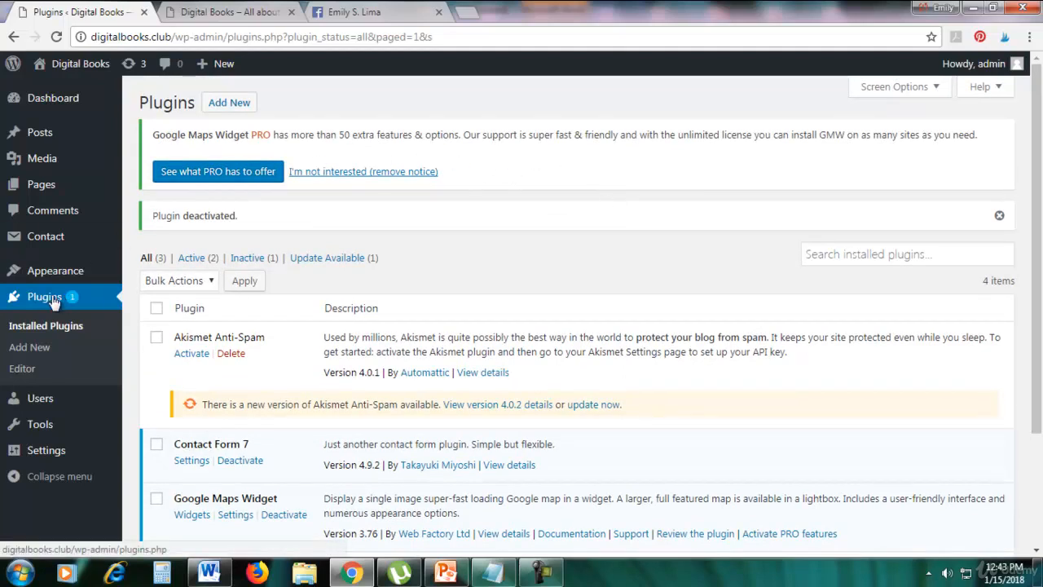
{"action": "left_click", "coordinate": [233, 105]}
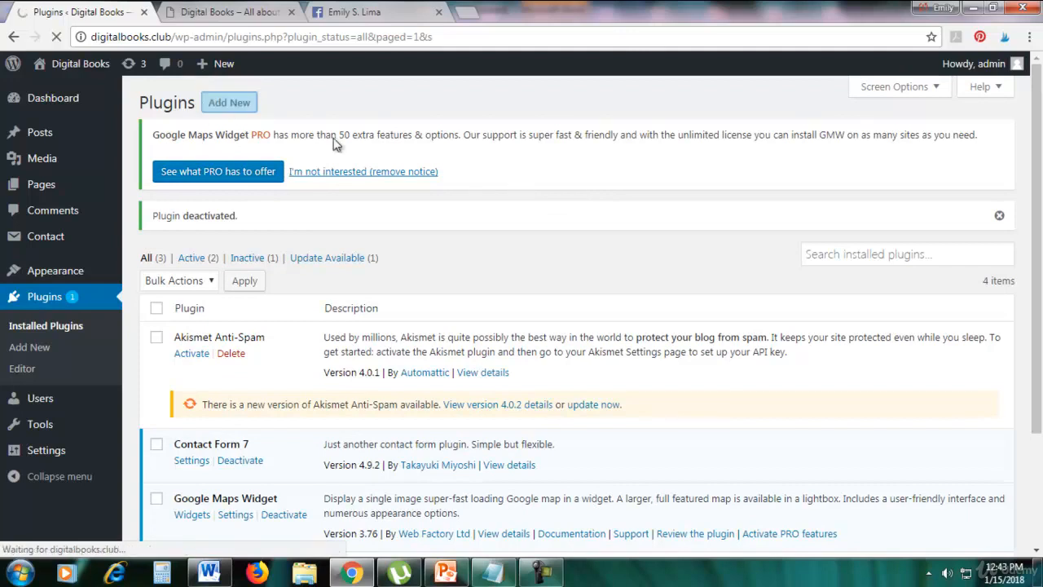
{"action": "left_click", "coordinate": [827, 231]}
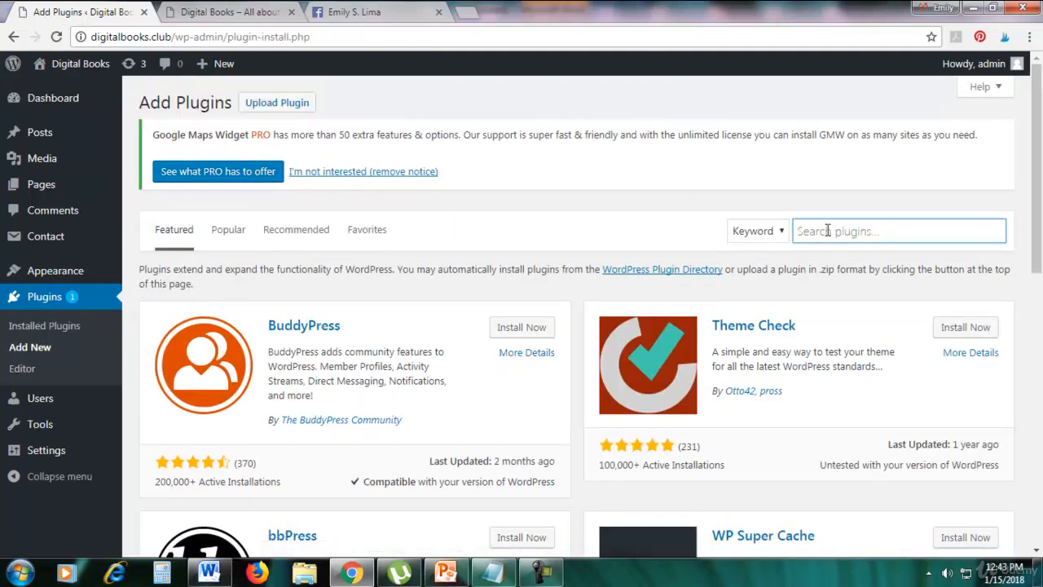
{"action": "type", "text": "social icons widget"}
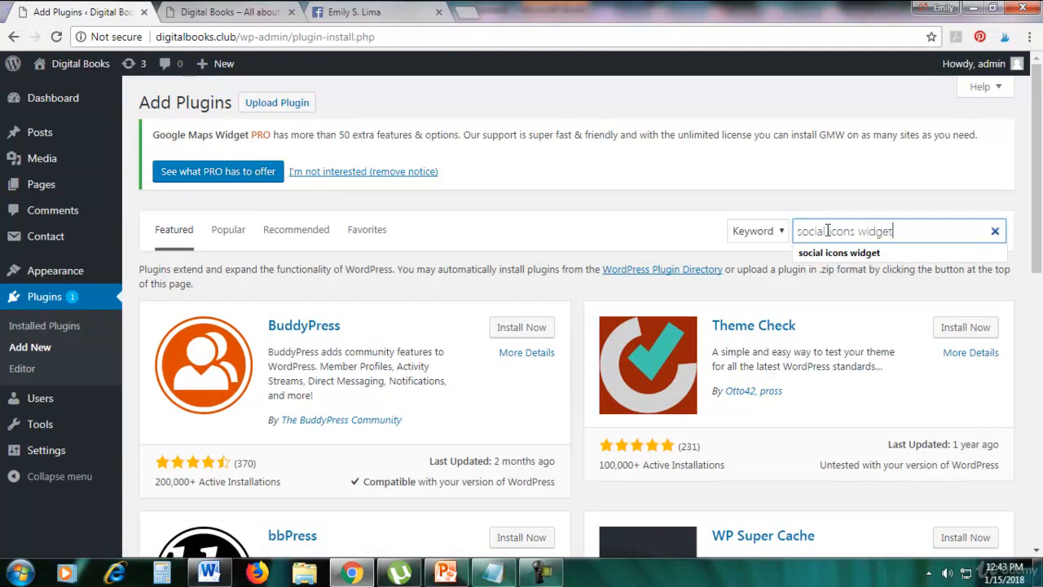
{"action": "key", "text": "Return"}
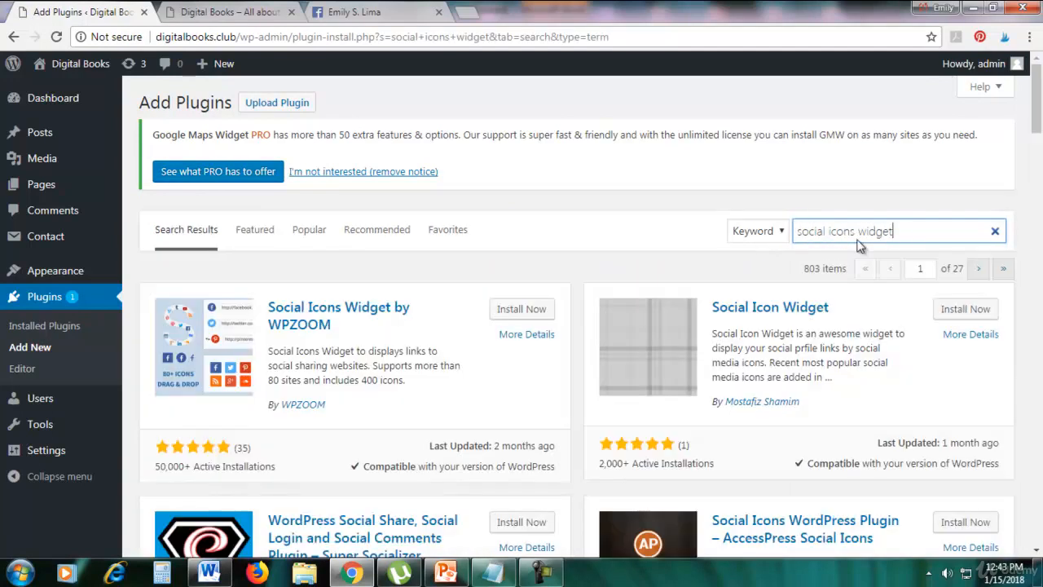
{"action": "left_click", "coordinate": [522, 314]}
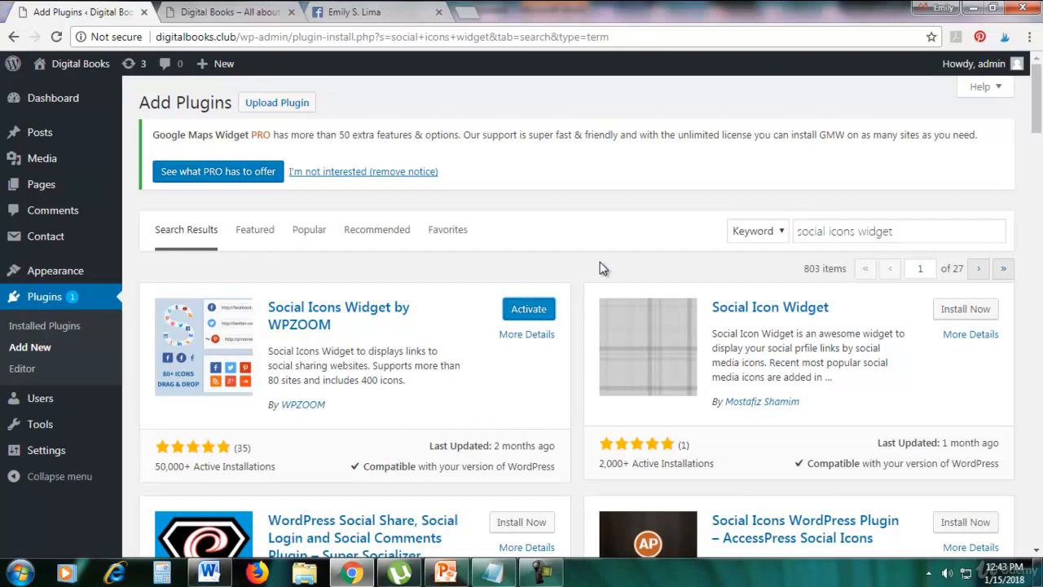
- Return to the list of installed plugins and check the entry for Social Icons Widget by WPZOOM
{"action": "left_click", "coordinate": [73, 326]}
{"action": "scroll", "coordinate": [673, 287], "scroll_direction": "down", "scroll_amount": 2}
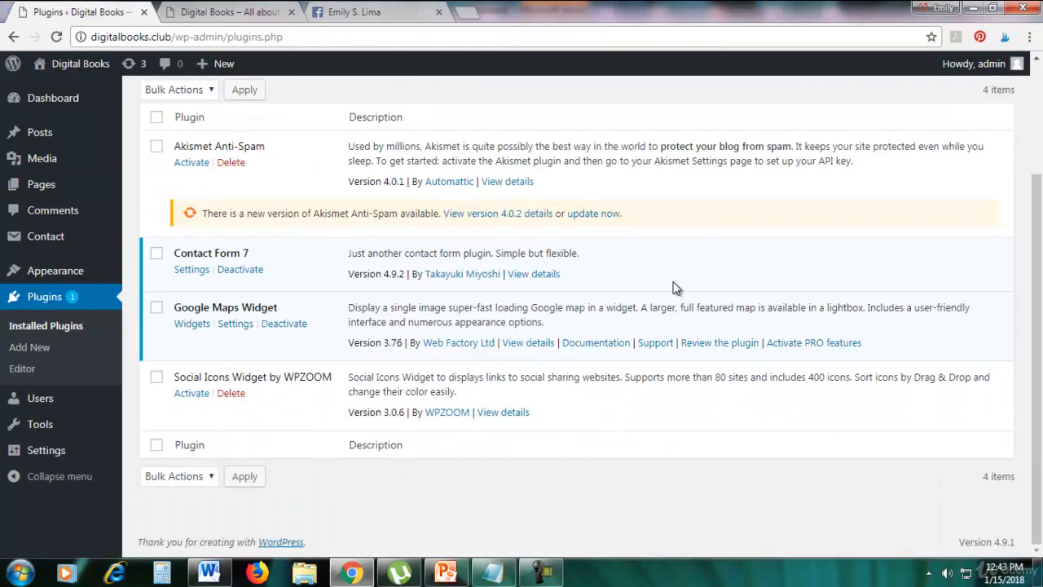
{"action": "scroll", "coordinate": [674, 289], "scroll_direction": "up", "scroll_amount": 1}
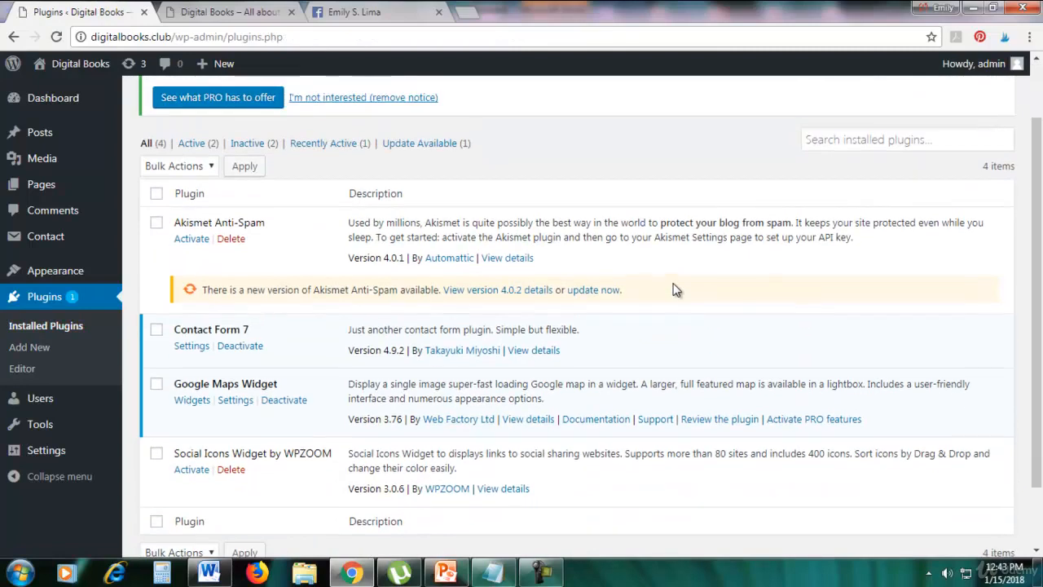